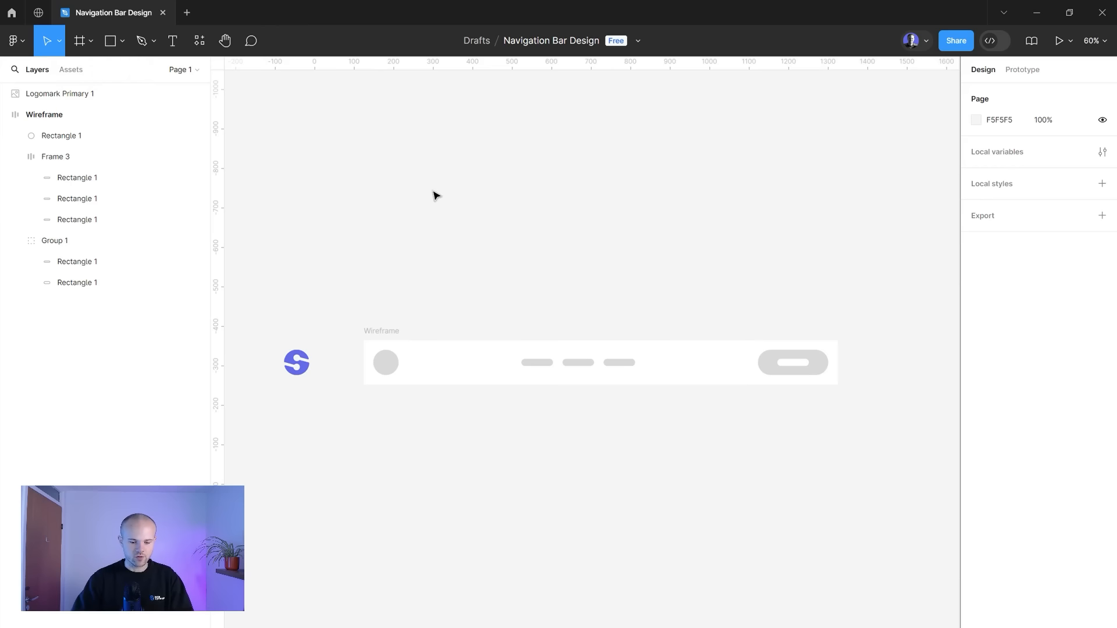
- Create a 1440 × 1024 Desktop preset frame and place it beneath the wireframe
key(f)
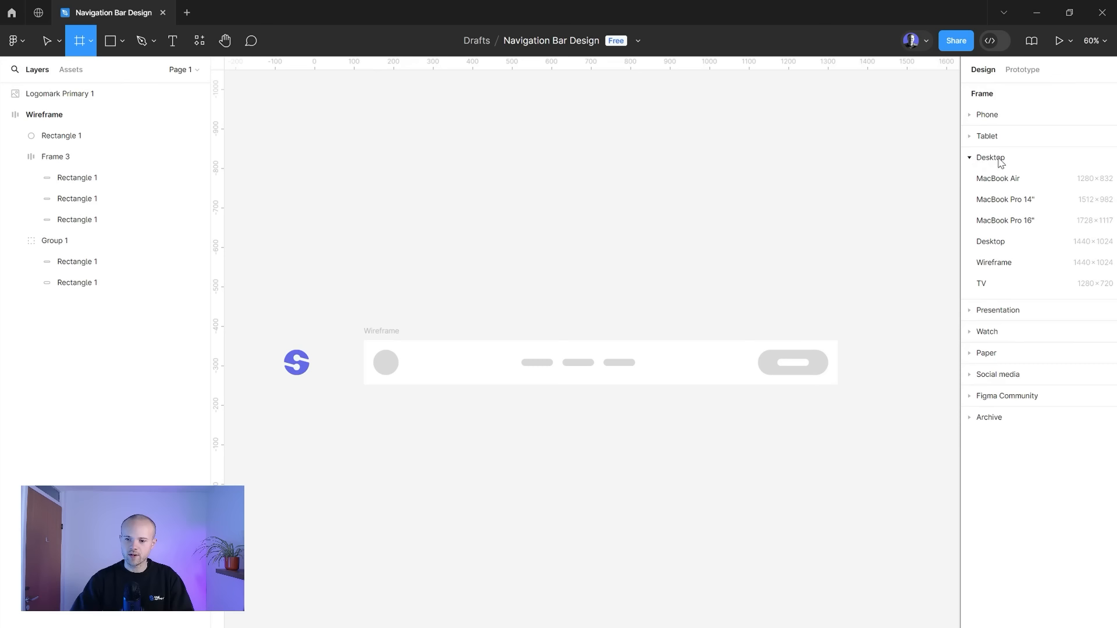
click(989, 247)
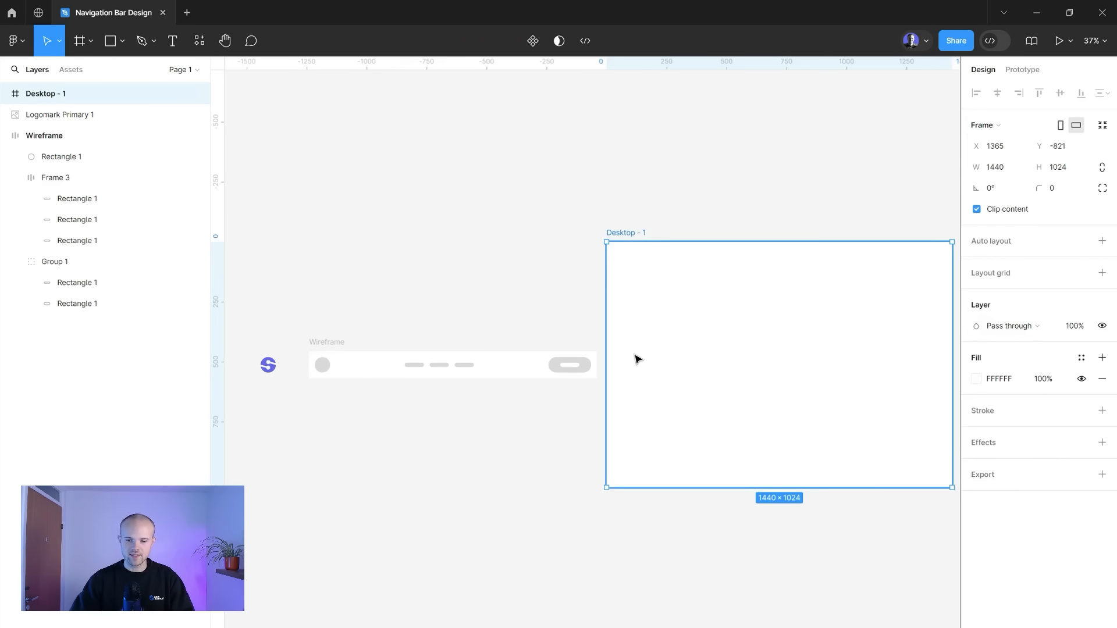
scroll(636, 359, down, 3)
drag(876, 175, 526, 370)
key(shift+1)
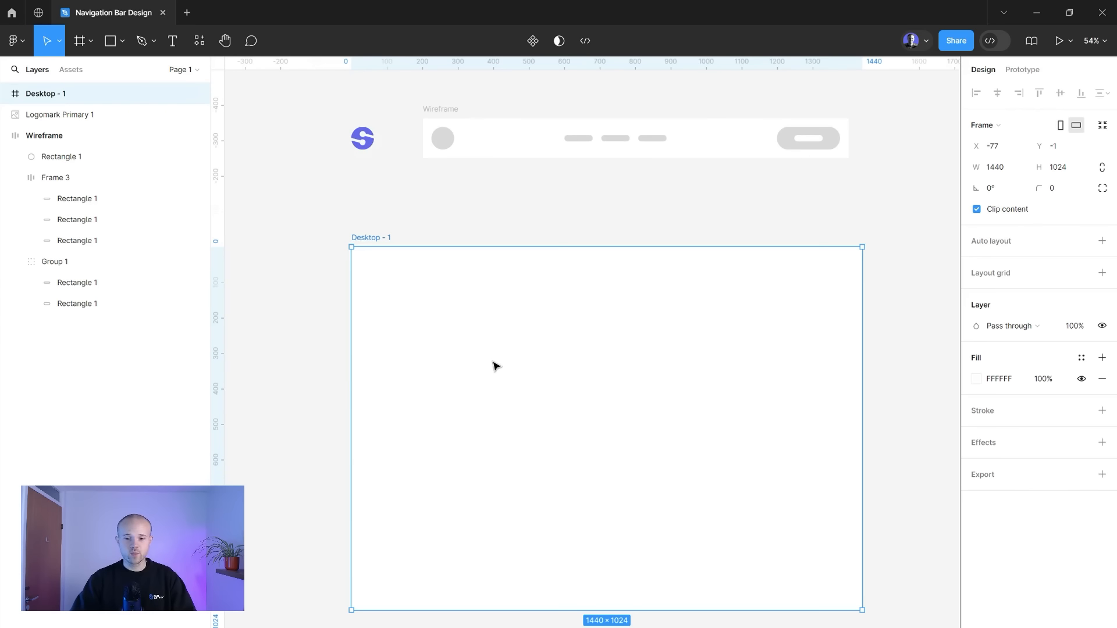
scroll(493, 365, down, 2)
scroll(493, 366, down, 2)
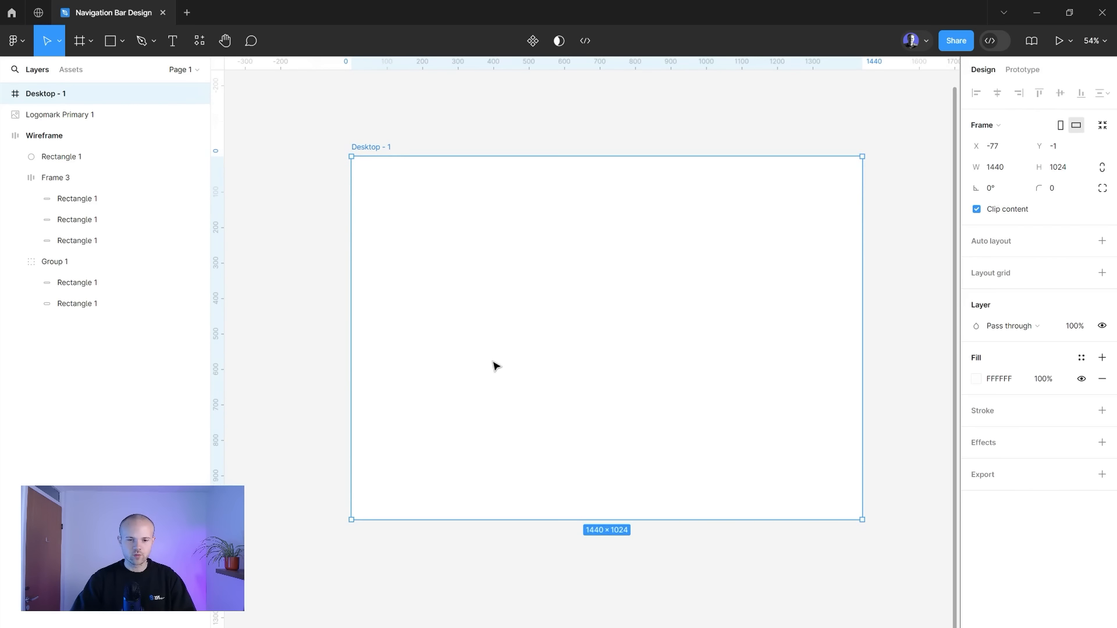
ctrl+scroll(511, 430, down, 3)
drag(508, 488, 546, 499)
key(ctrl+z)
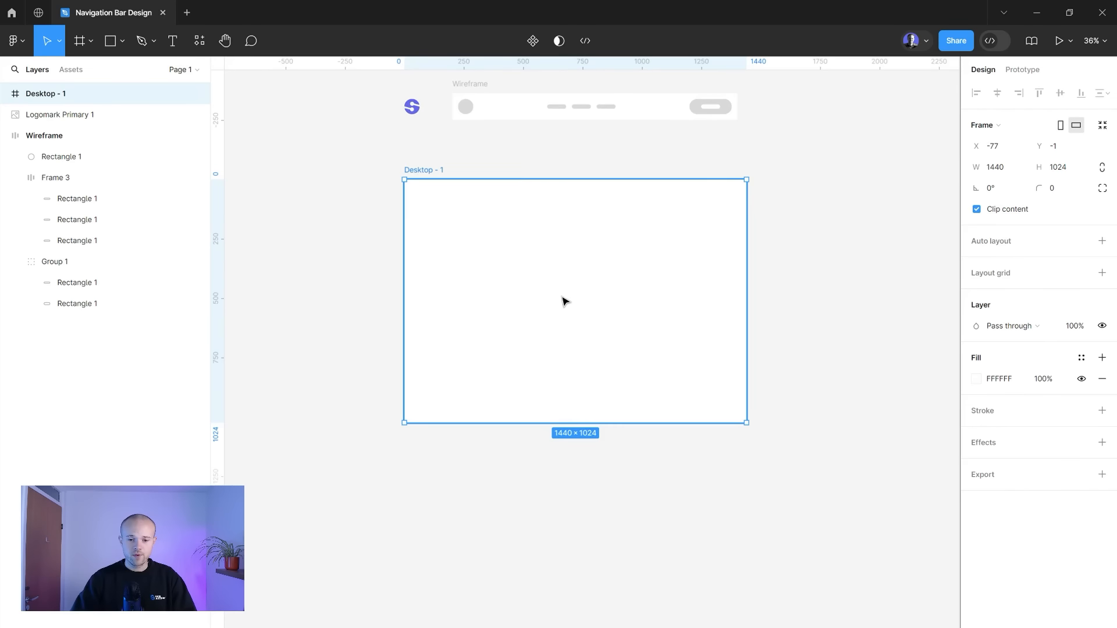
- Draw a frame about 1260 × 284 inside the upper part of the Desktop - 1 frame
scroll(563, 299, up, 5)
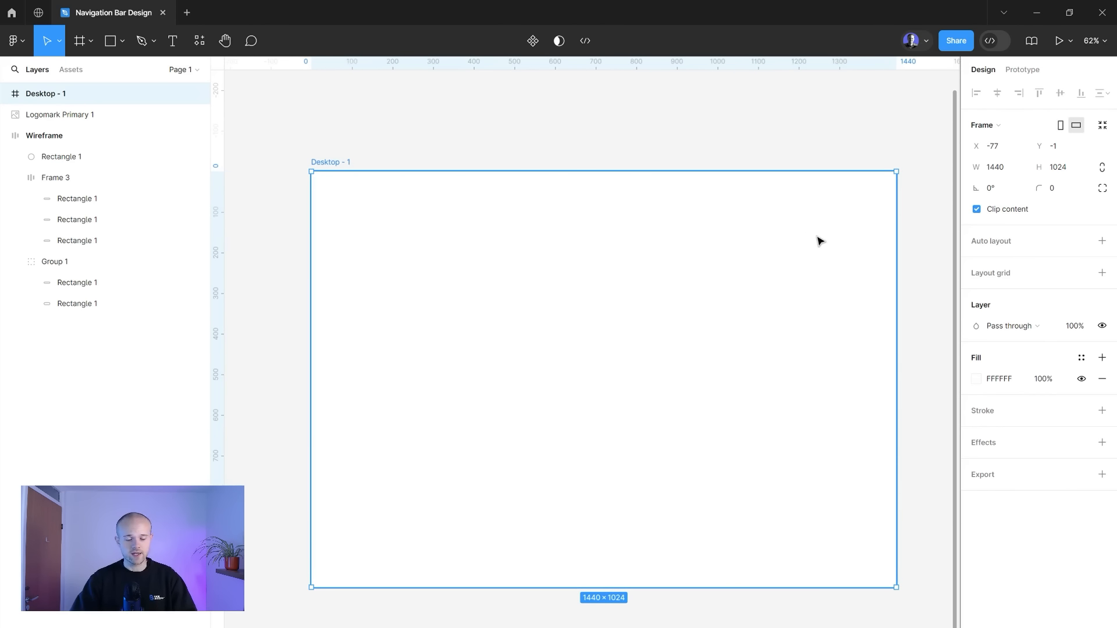
scroll(640, 224, up, 2)
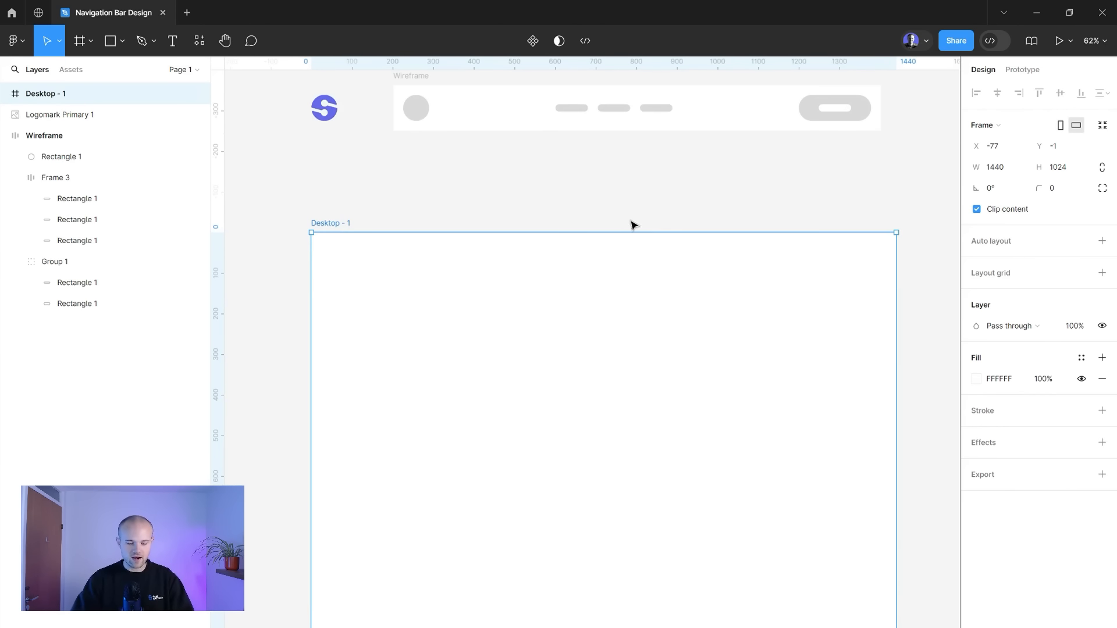
key(f)
drag(349, 294, 861, 409)
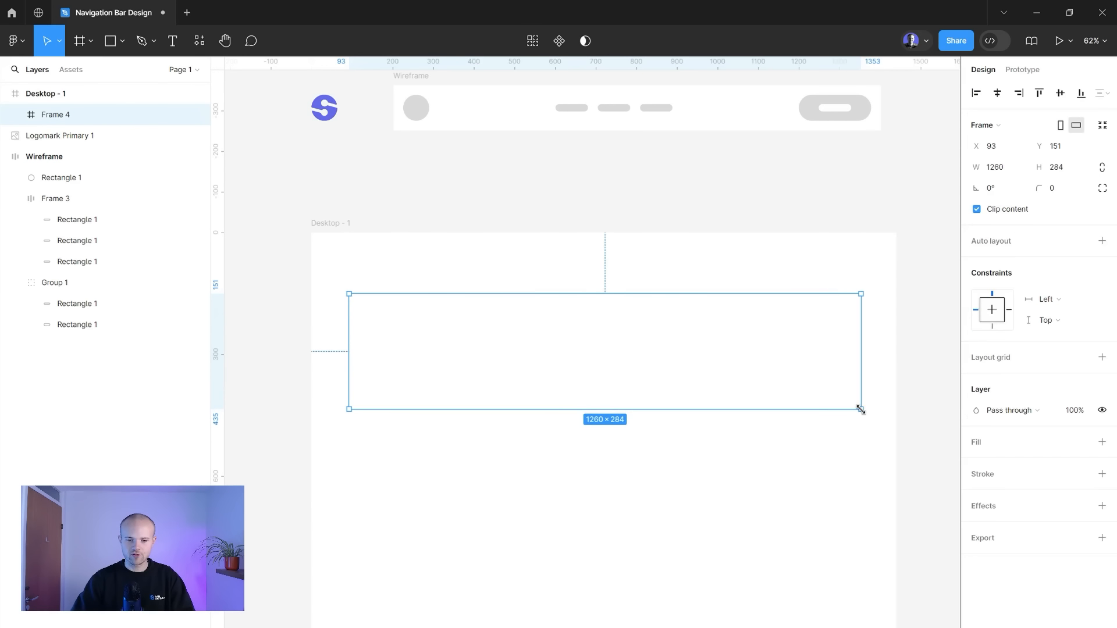
- Set the inner frame's width to 1200 and align it to the horizontal centre and top edge of the desktop frame
click(995, 166)
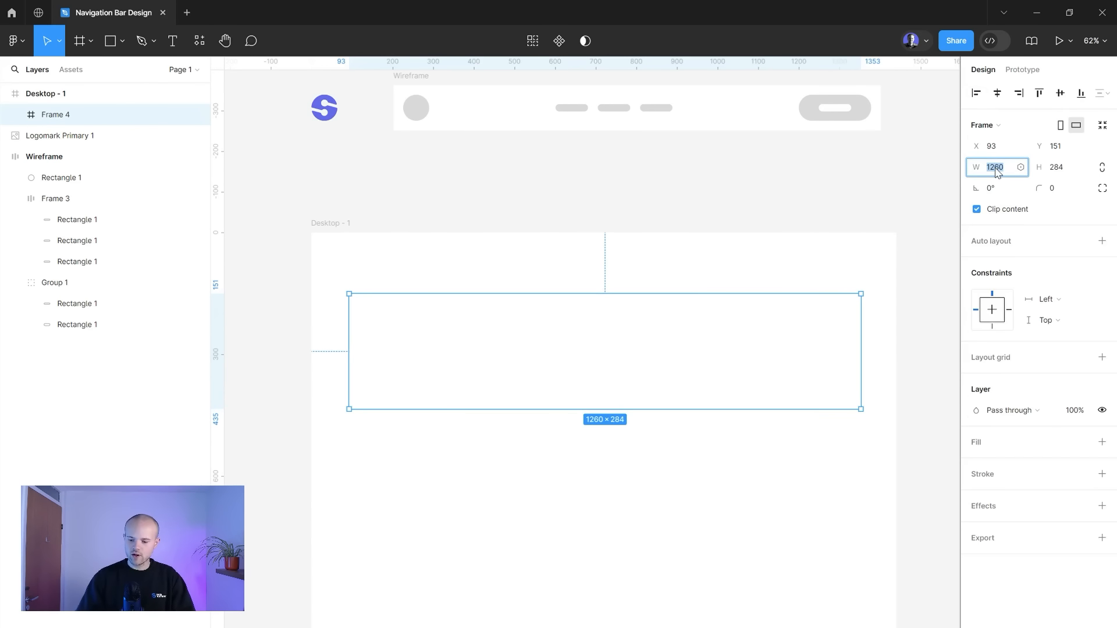
text(1200)
key(Return)
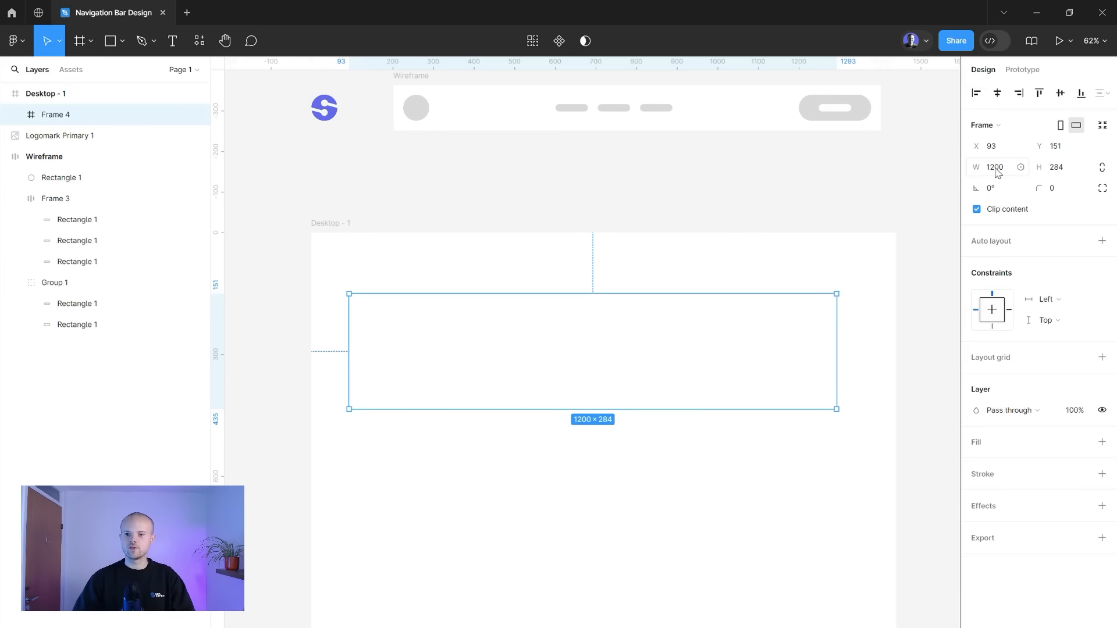
click(998, 94)
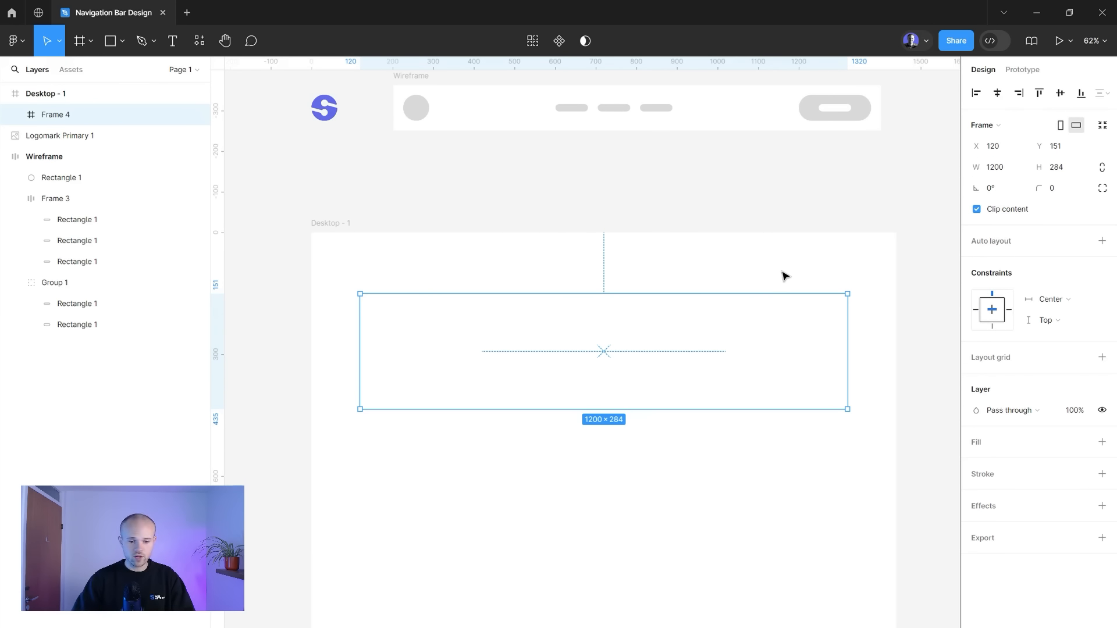
click(1039, 95)
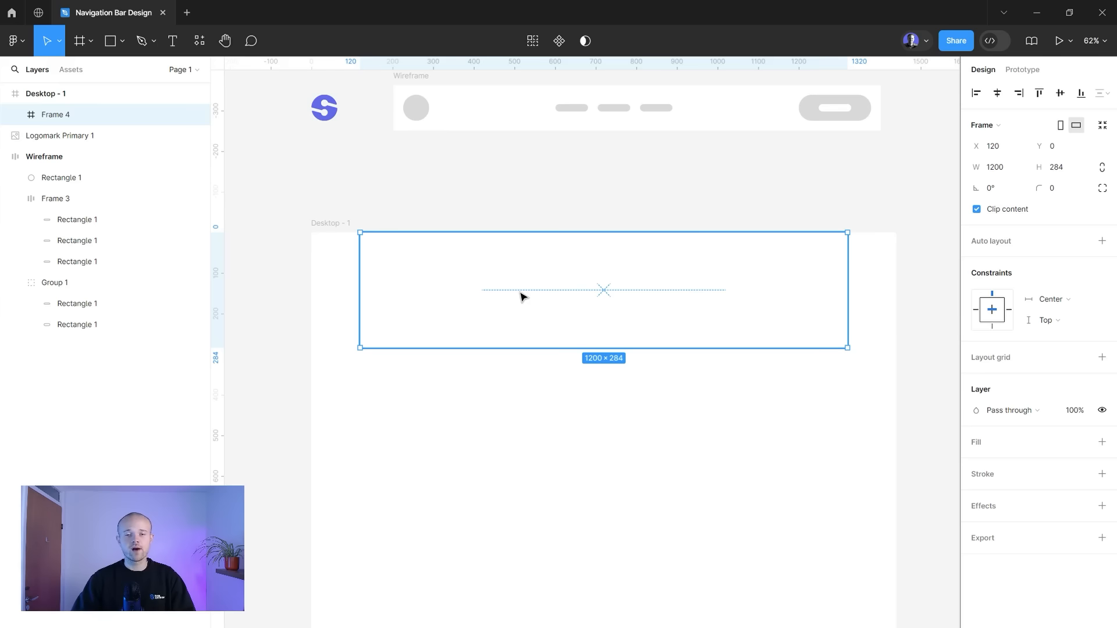
- Move the logo into the inner frame, vertically centred near its left side, and collapse all layers of the wireframe
scroll(519, 297, up, 2)
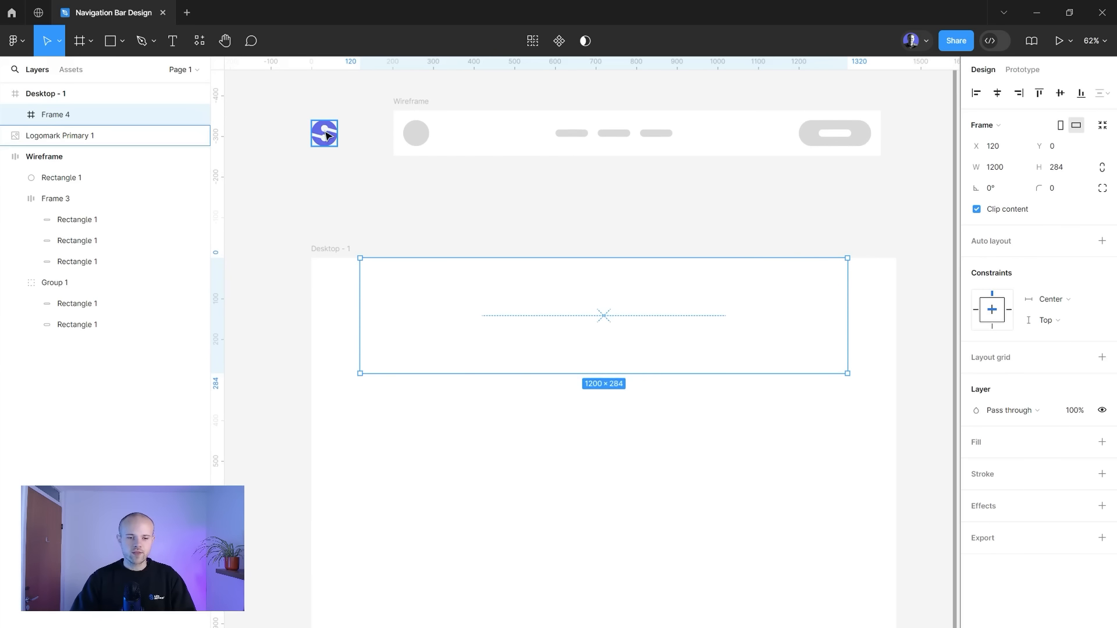
drag(327, 136, 400, 319)
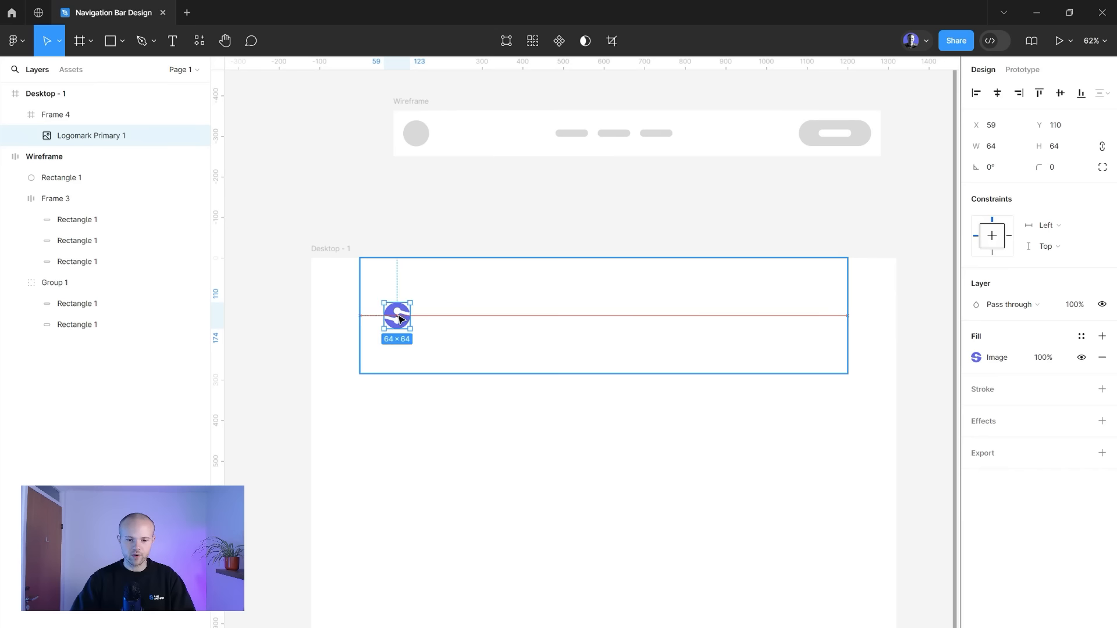
click(6, 157)
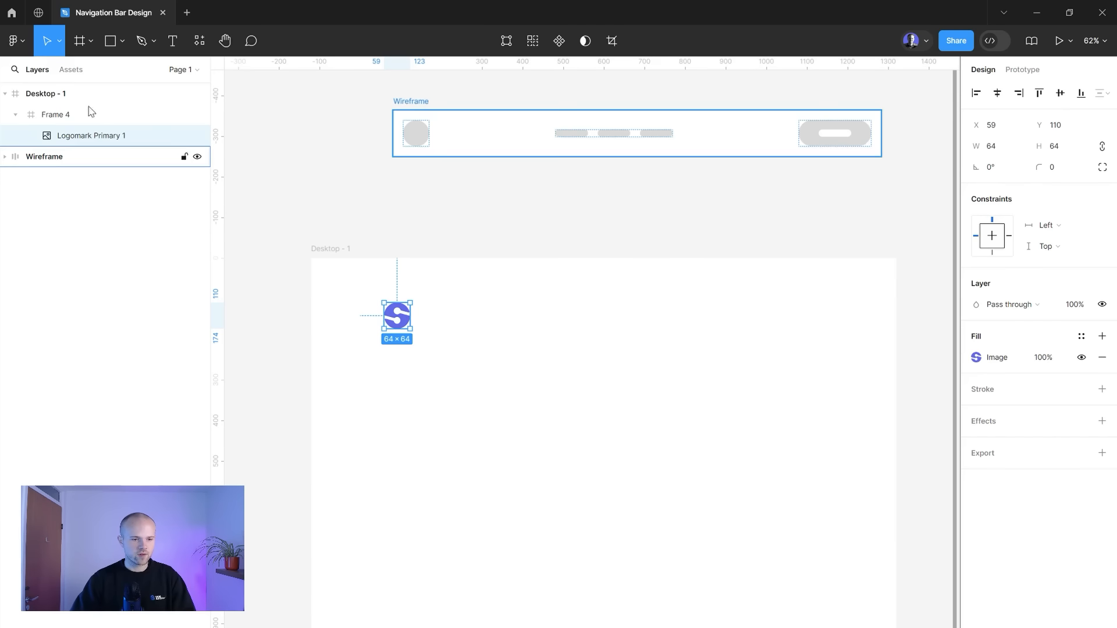
- Rename the inner frame's layer to Navigation Bar and the logo image's layer to Logo
click(41, 95)
click(58, 115)
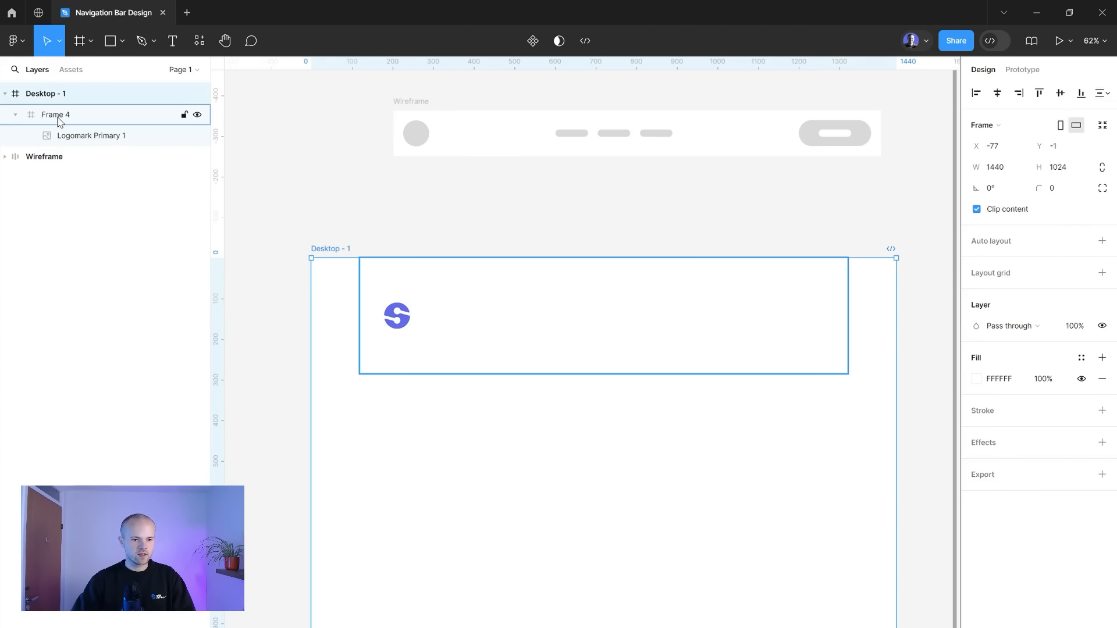
double_click(58, 117)
text(Navigation Bar)
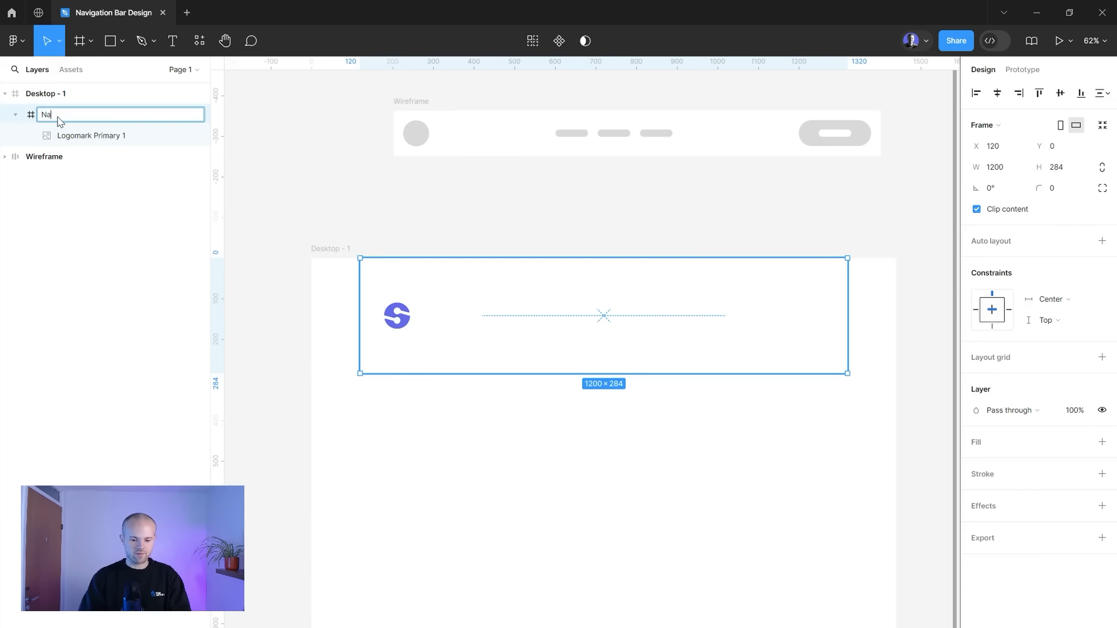
key(Return)
double_click(77, 140)
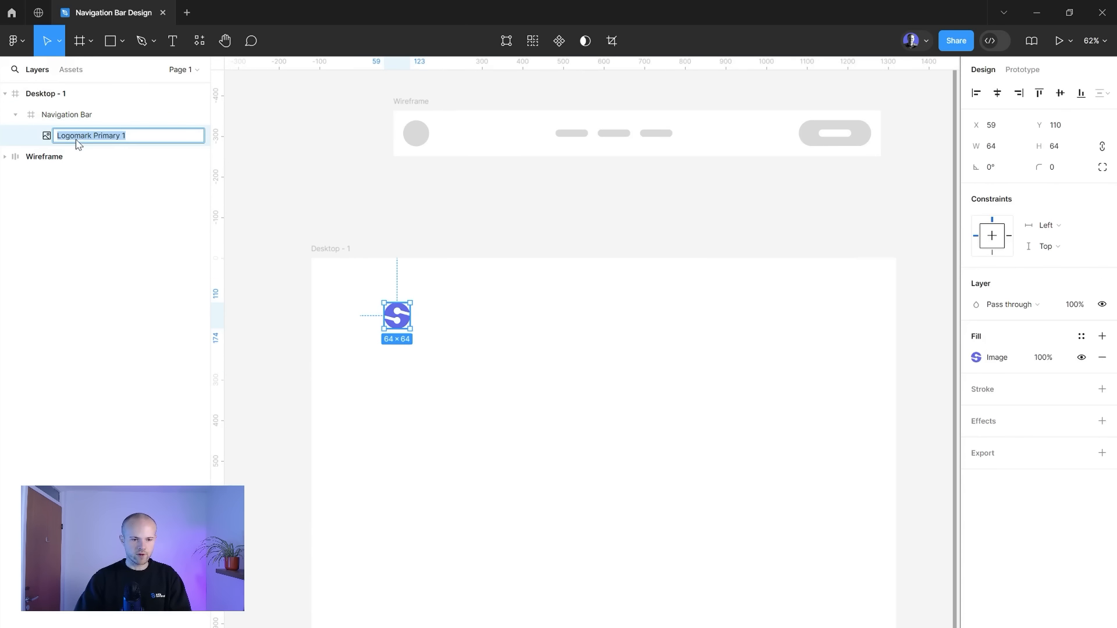
text(Logo)
key(Return)
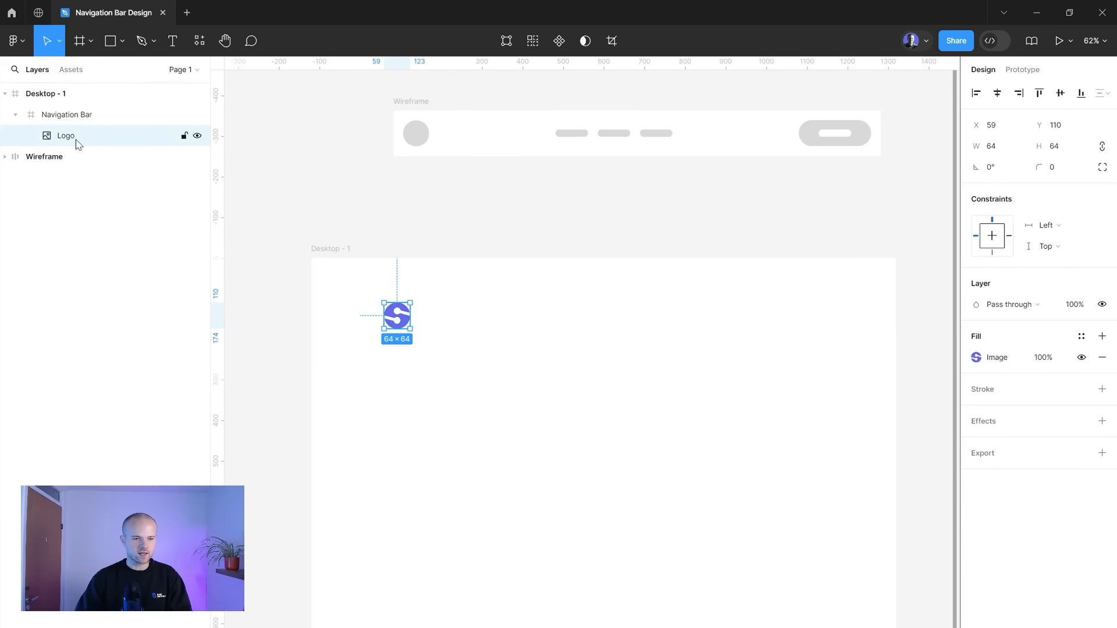
- Take the Logo layer out of the desktop frame to the page's top level and try moving the desktop frame without it
click(53, 94)
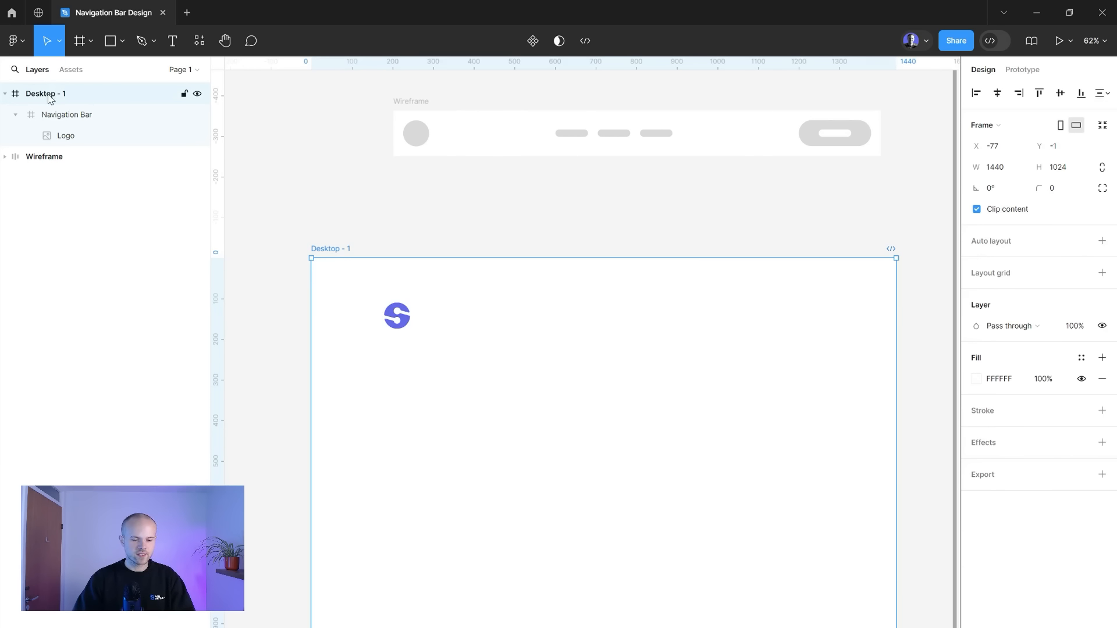
click(62, 116)
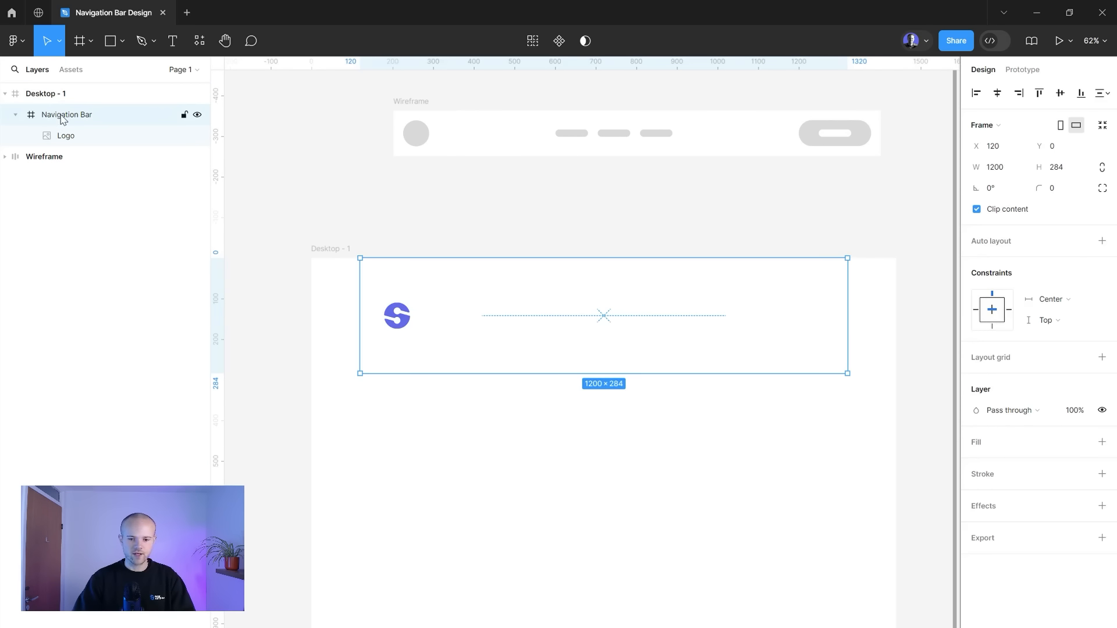
click(64, 136)
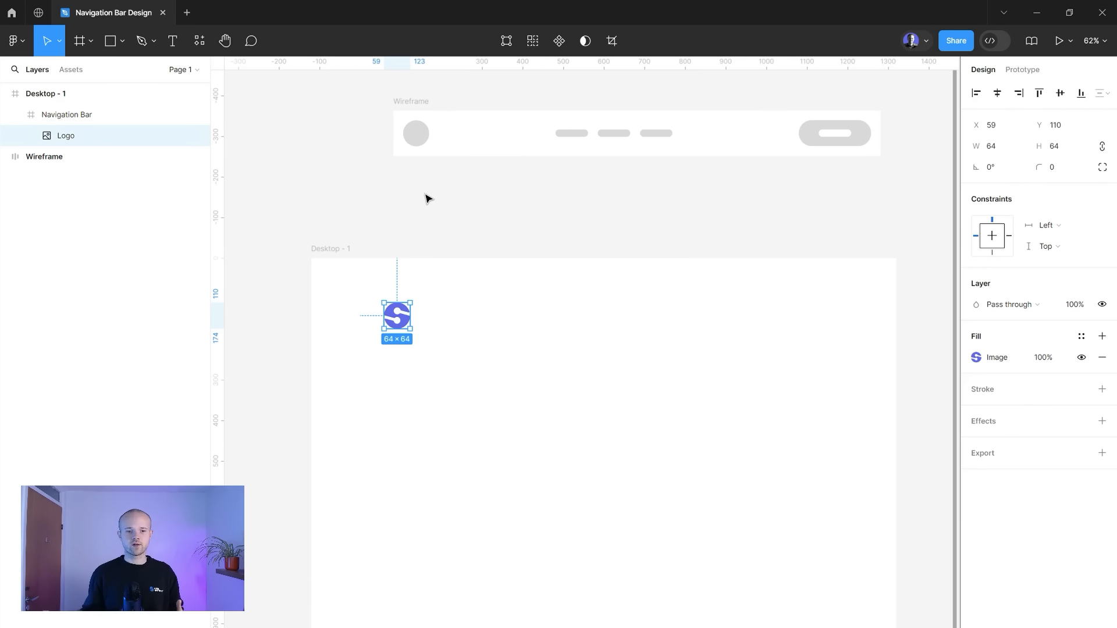
drag(82, 145, 58, 92)
click(349, 220)
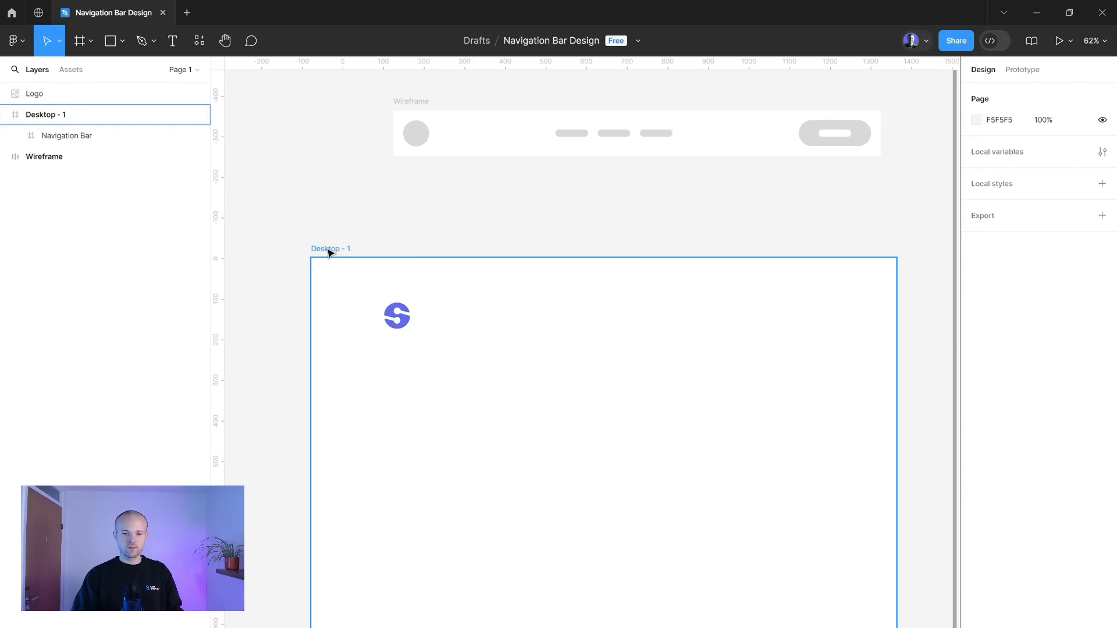
drag(329, 249, 353, 234)
key(ctrl+z)
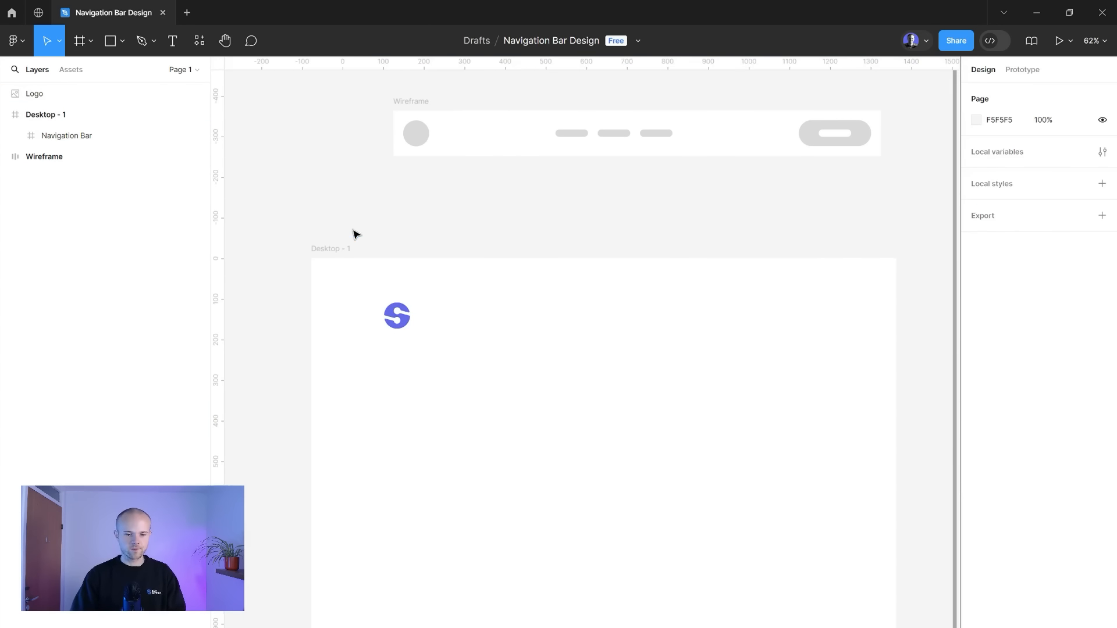
- Nest the Logo layer back inside Navigation Bar and try moving the desktop frame together with it
click(62, 95)
drag(74, 123, 75, 138)
click(309, 230)
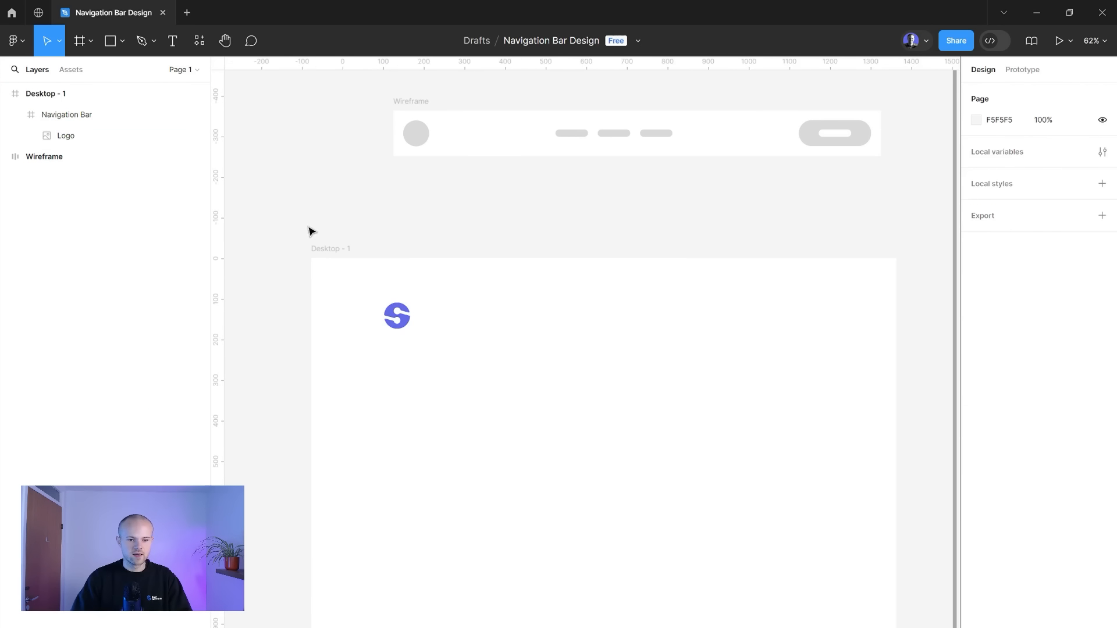
drag(327, 247, 520, 217)
drag(462, 187, 354, 245)
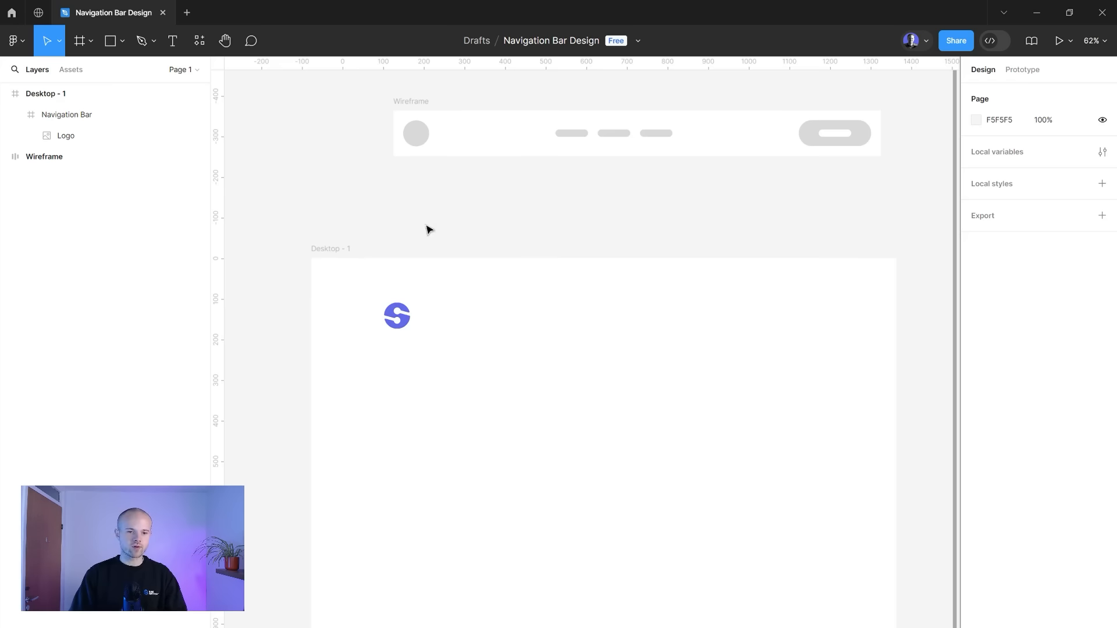
- Add the text "About Us" inside the navigation bar, between the logo and the bar's centre
click(172, 46)
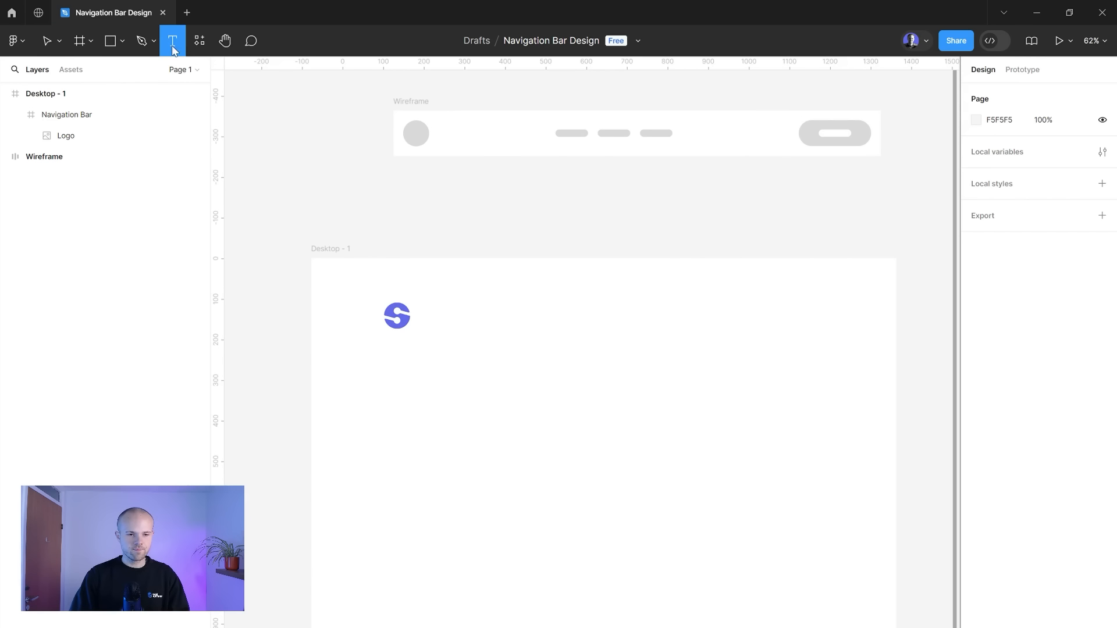
click(528, 302)
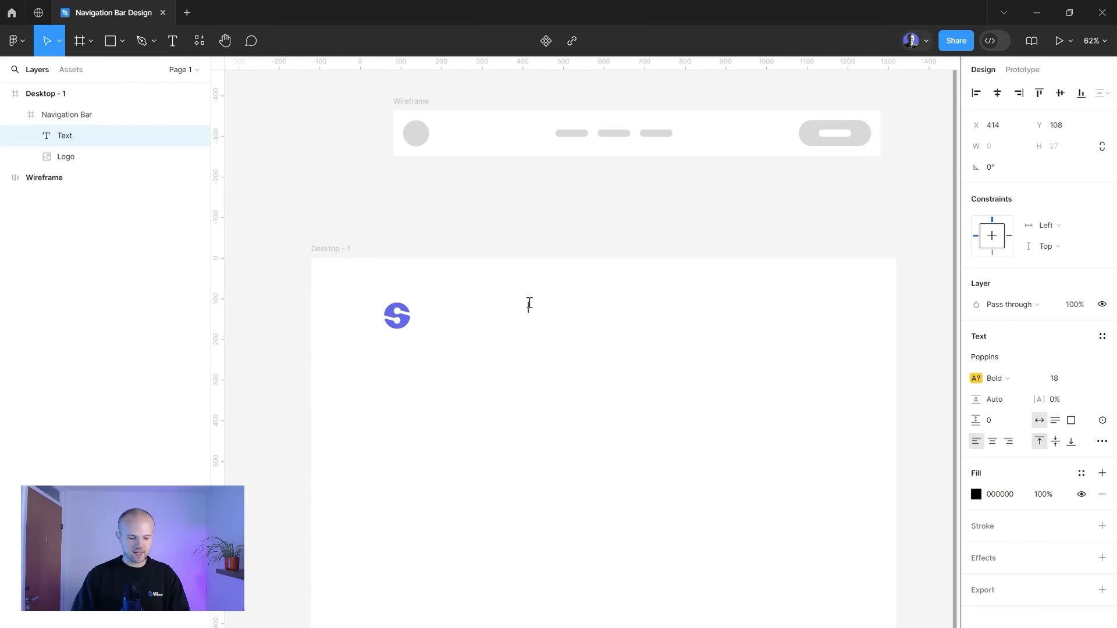
text(About Us)
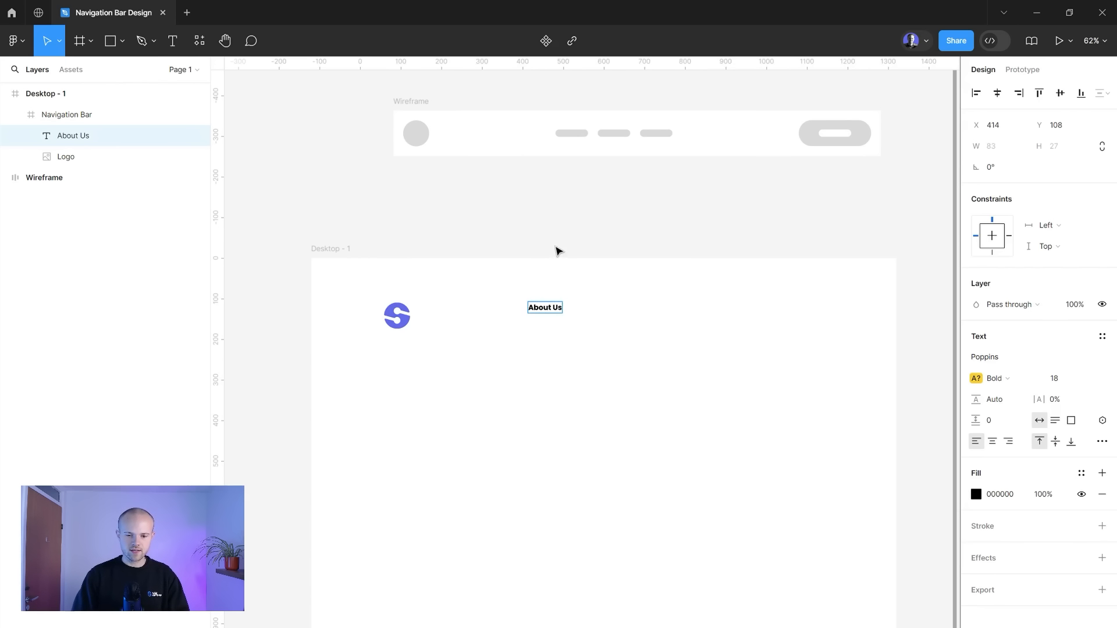
key(Escape)
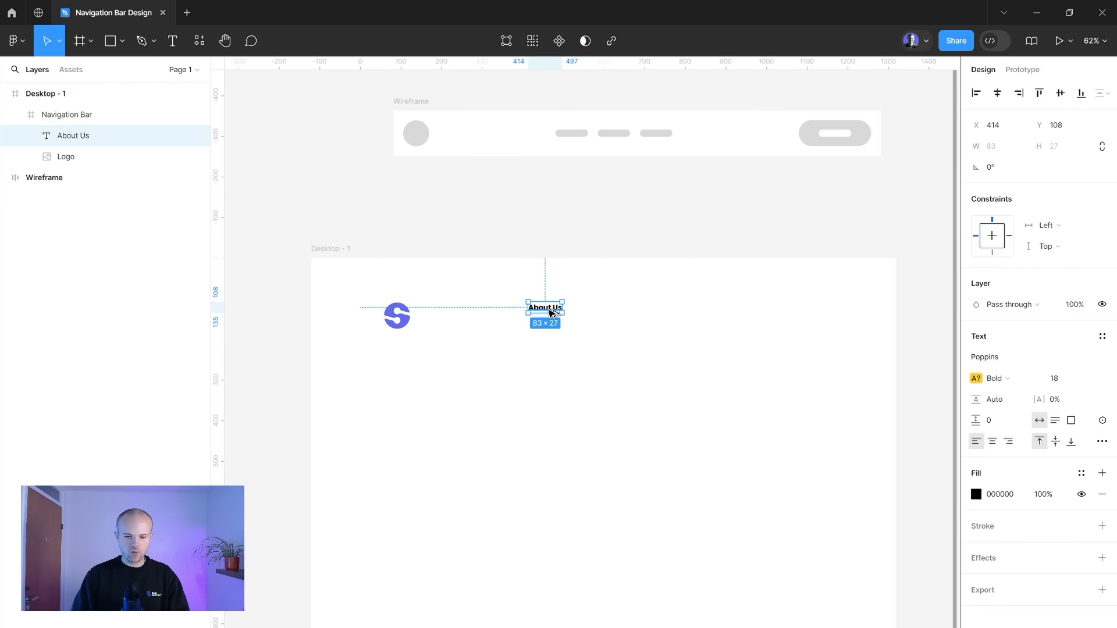
- Duplicate the "About Us" text to its right and change the copy to "Blog"
drag(549, 312, 611, 313)
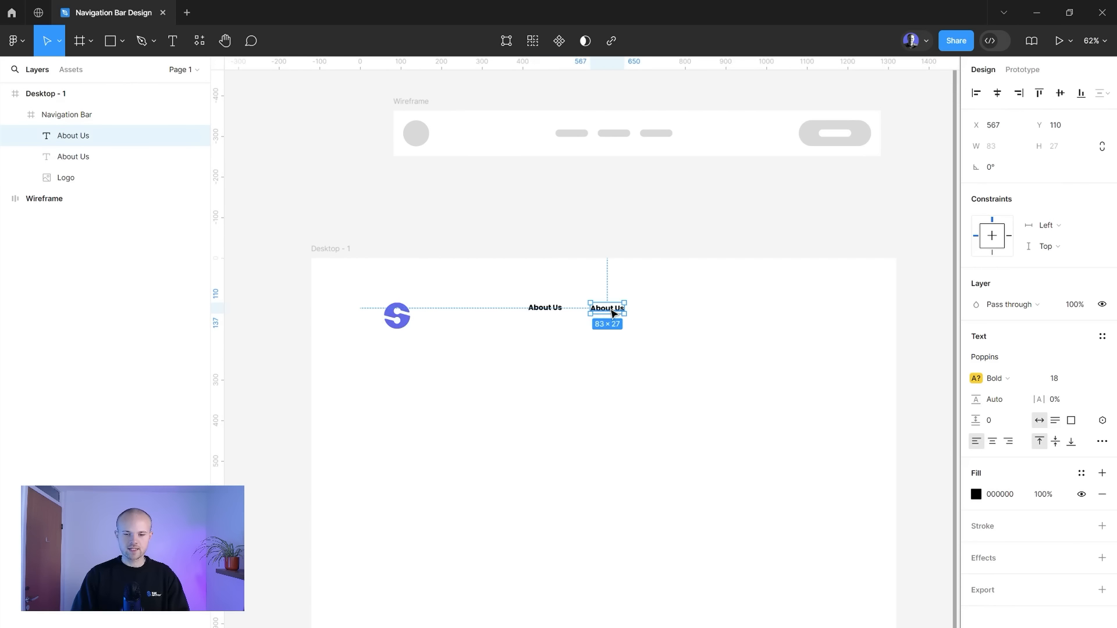
double_click(610, 308)
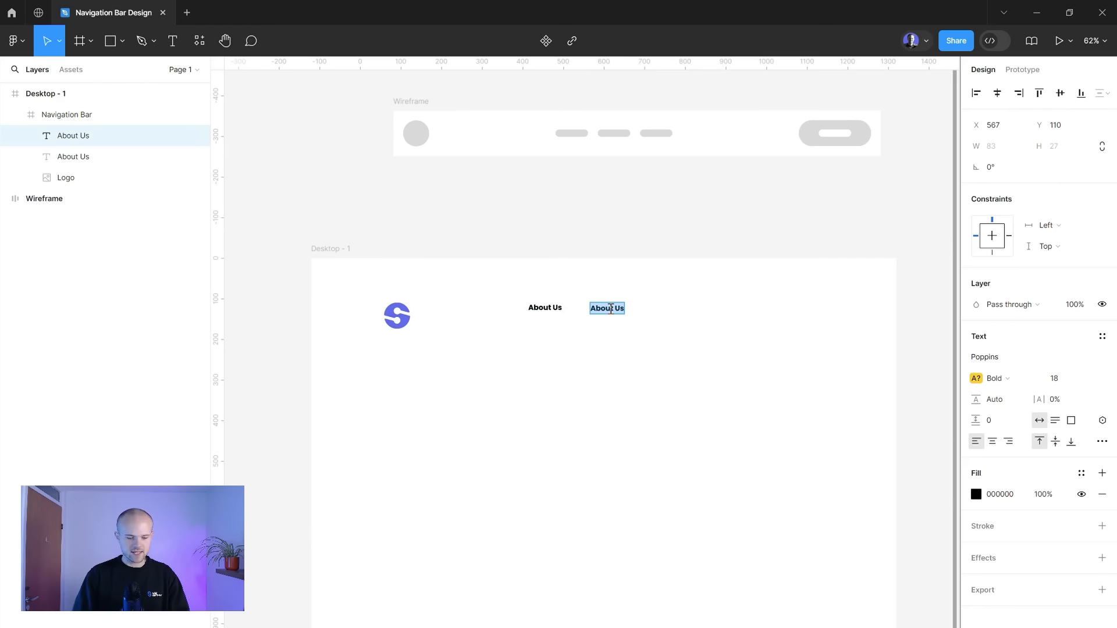
text(Blog)
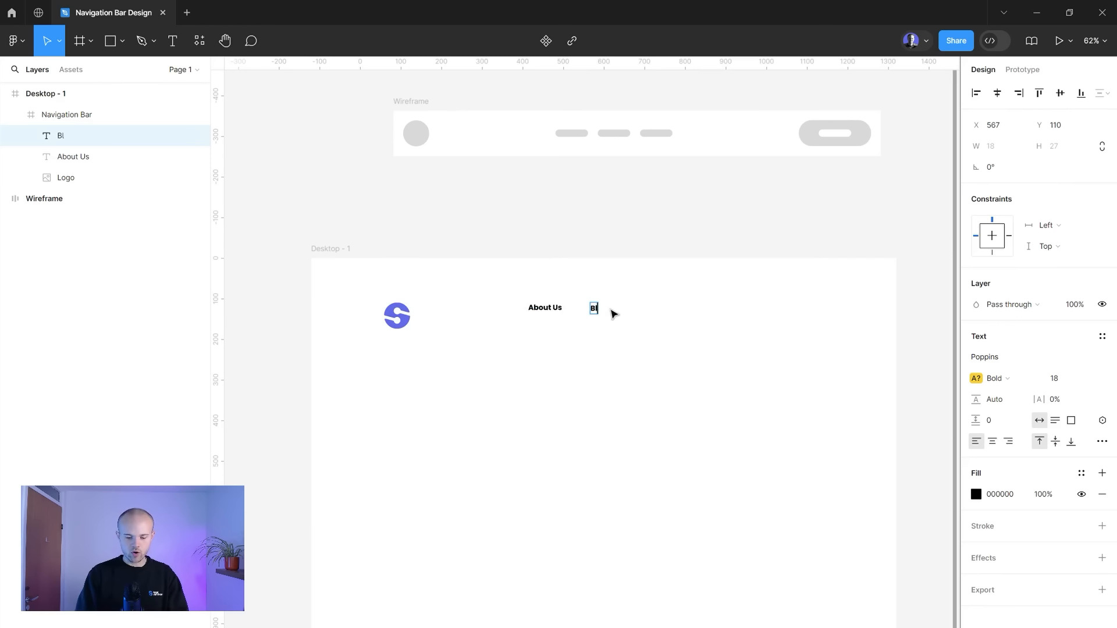
key(Escape)
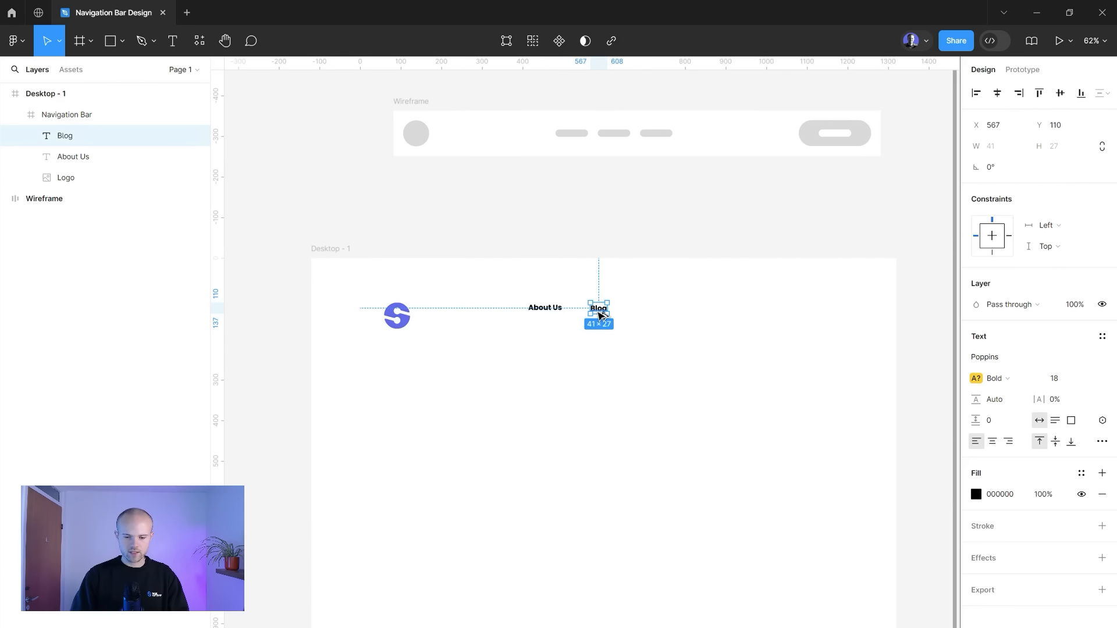
- Duplicate the "Blog" text to its right and change the copy to "Contact Us"
drag(600, 315, 640, 313)
double_click(639, 312)
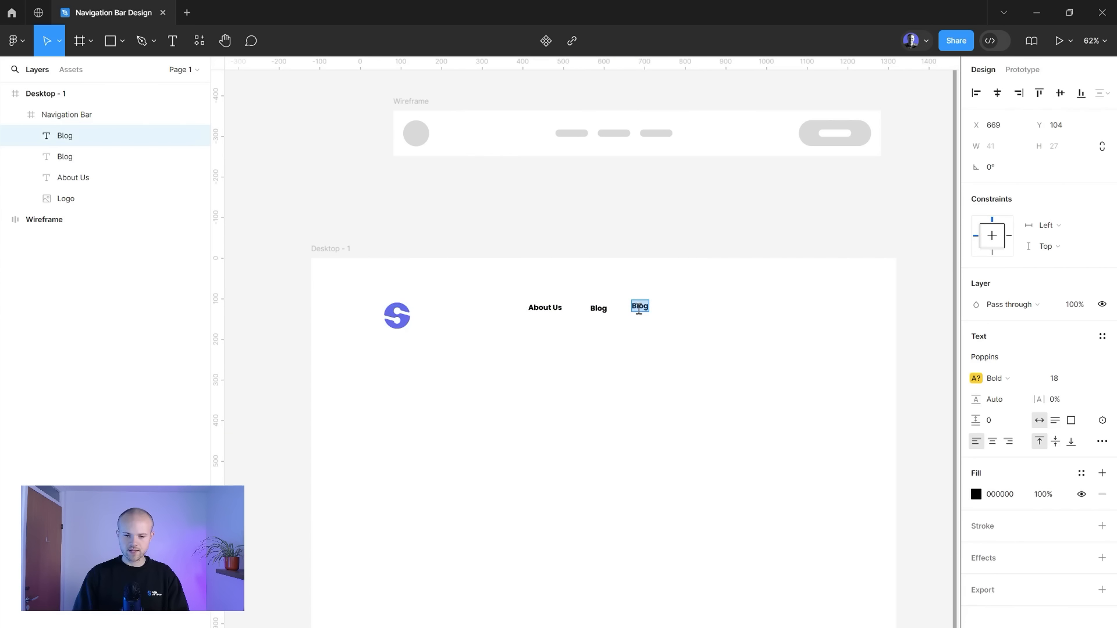
text(Contact Us)
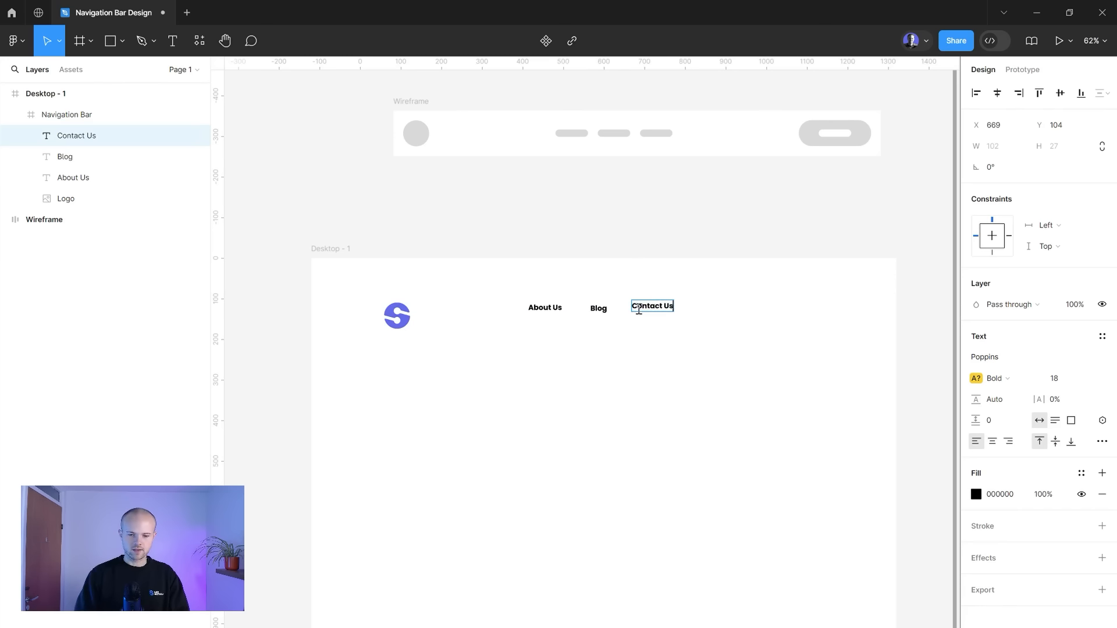
key(Escape)
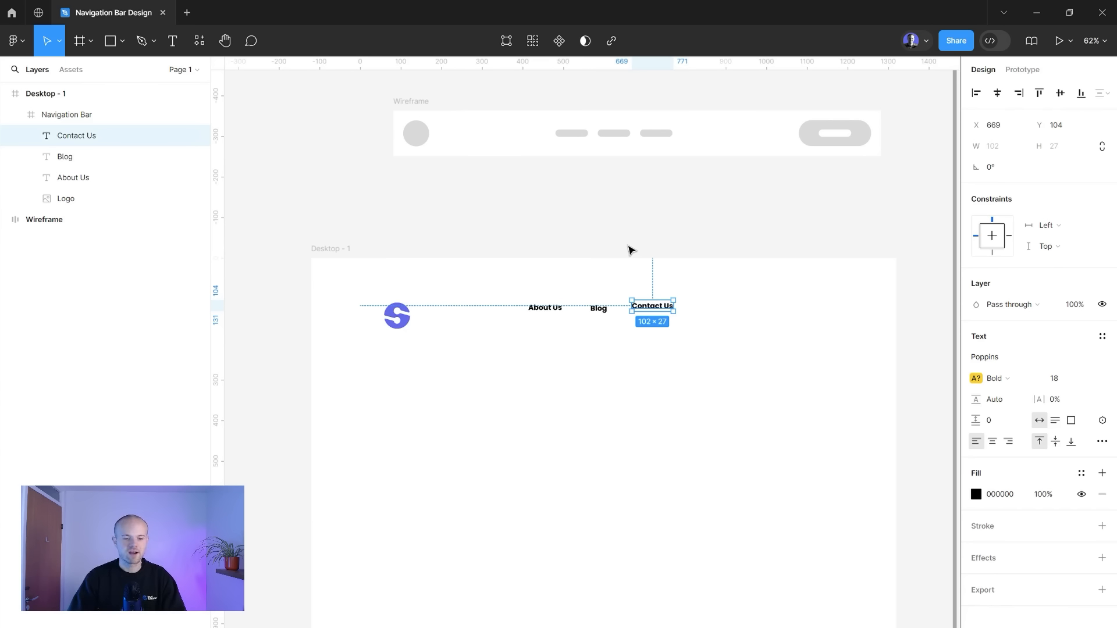
click(631, 251)
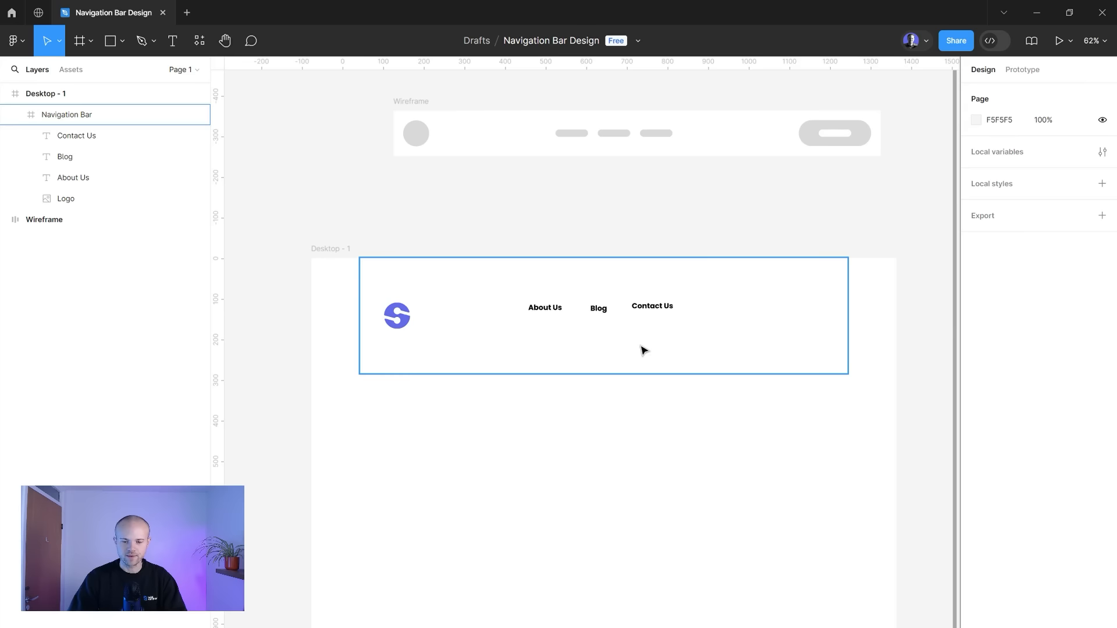
- Duplicate the "Contact Us" text towards the navigation bar's right end and change the copy to "Sign Up"
scroll(643, 351, up, 1)
scroll(642, 351, right, 1)
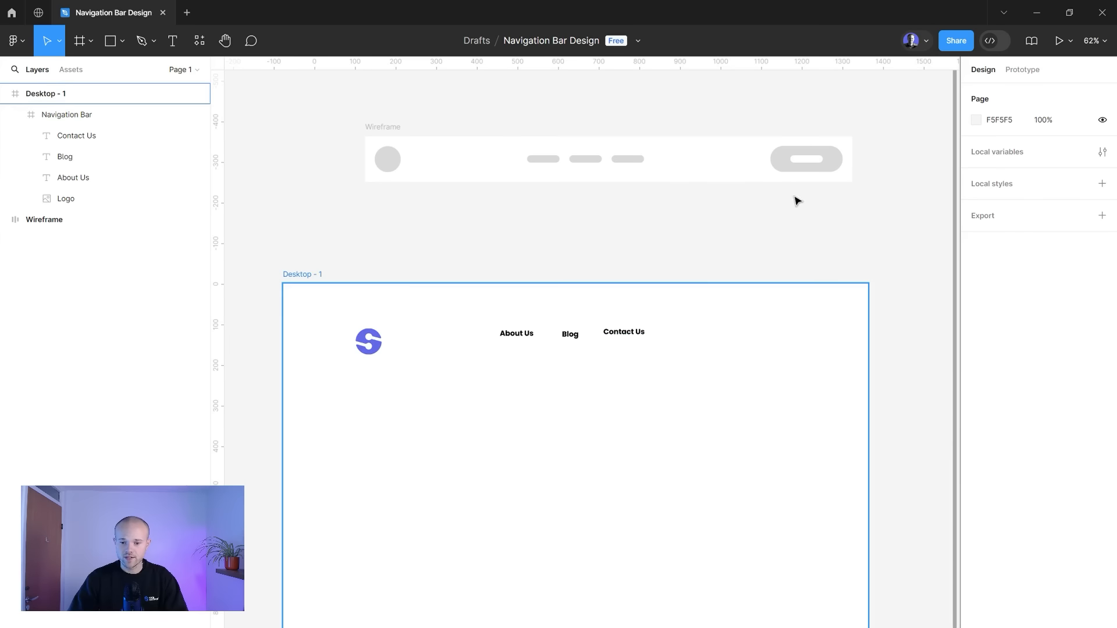
click(630, 335)
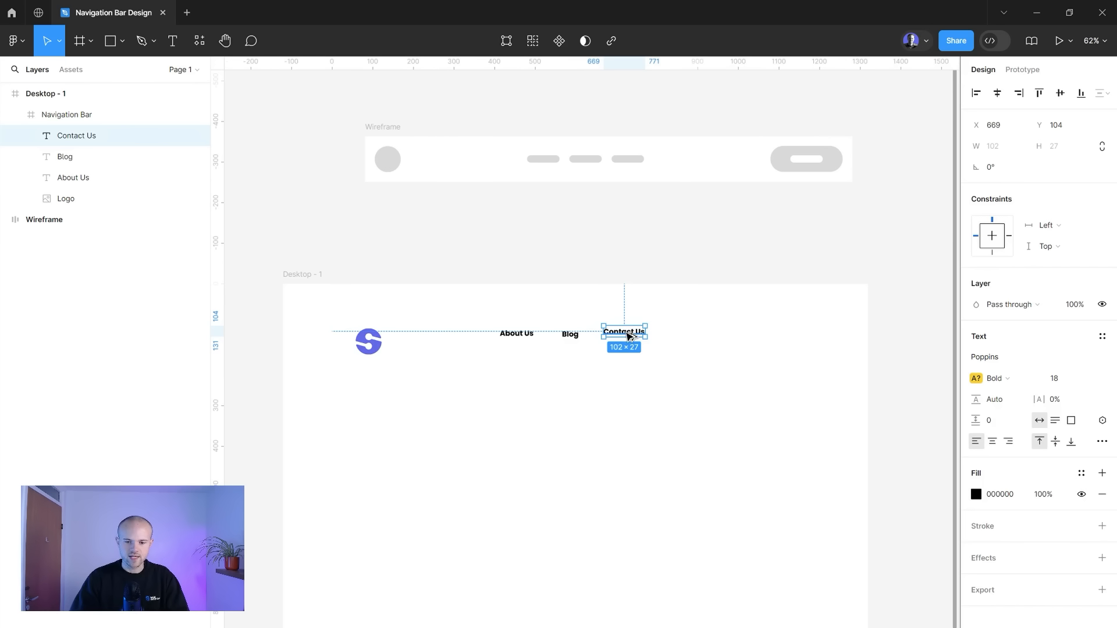
drag(630, 335, 761, 336)
double_click(761, 336)
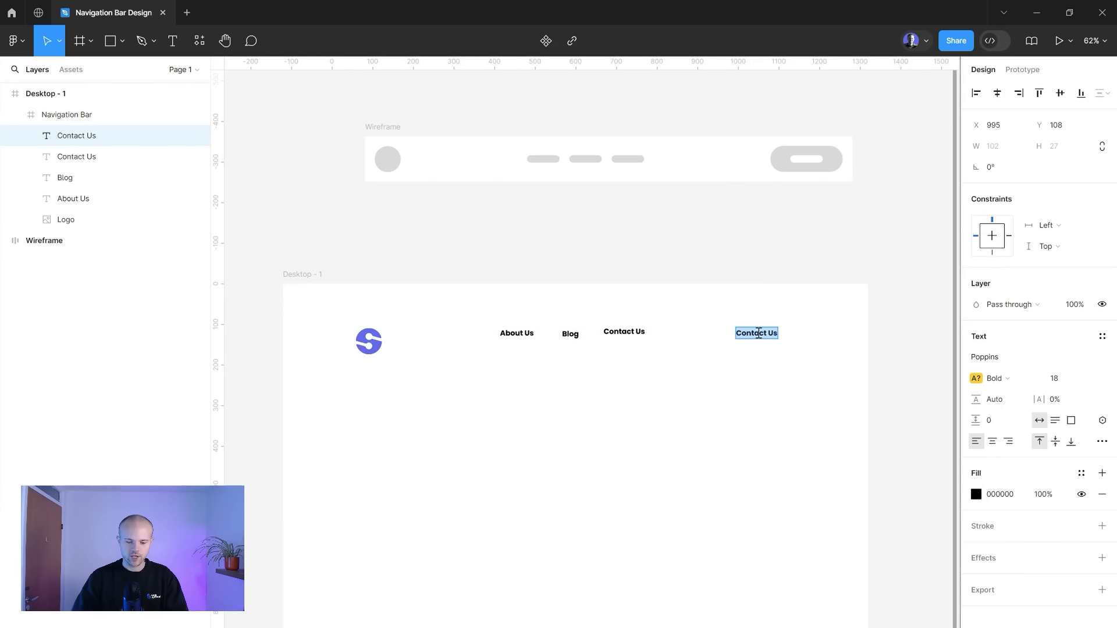
text(Sign Up)
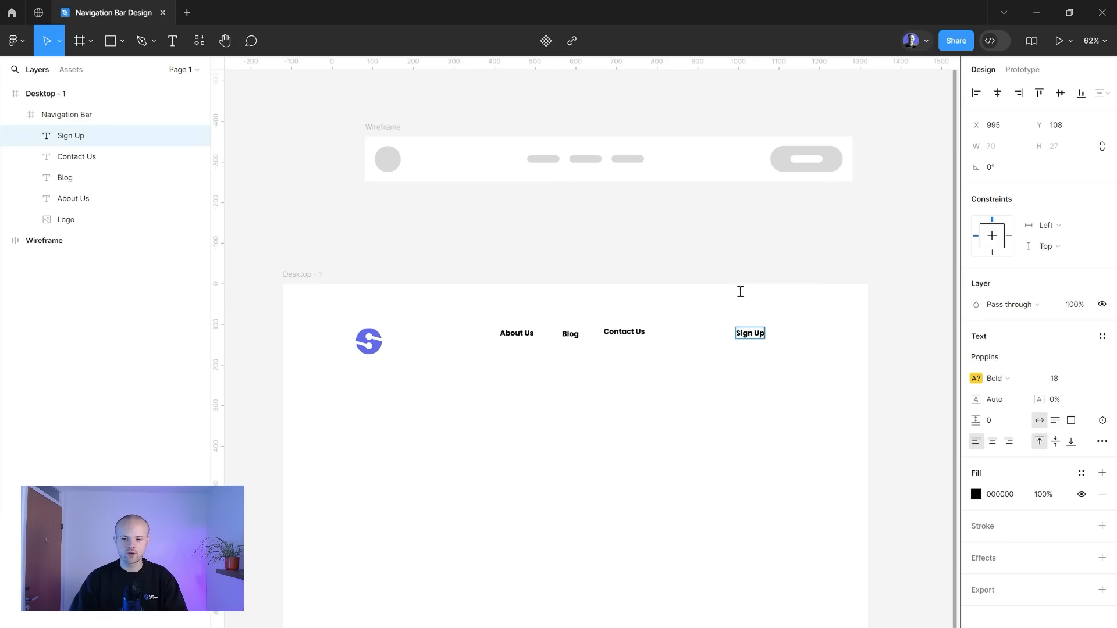
key(Escape)
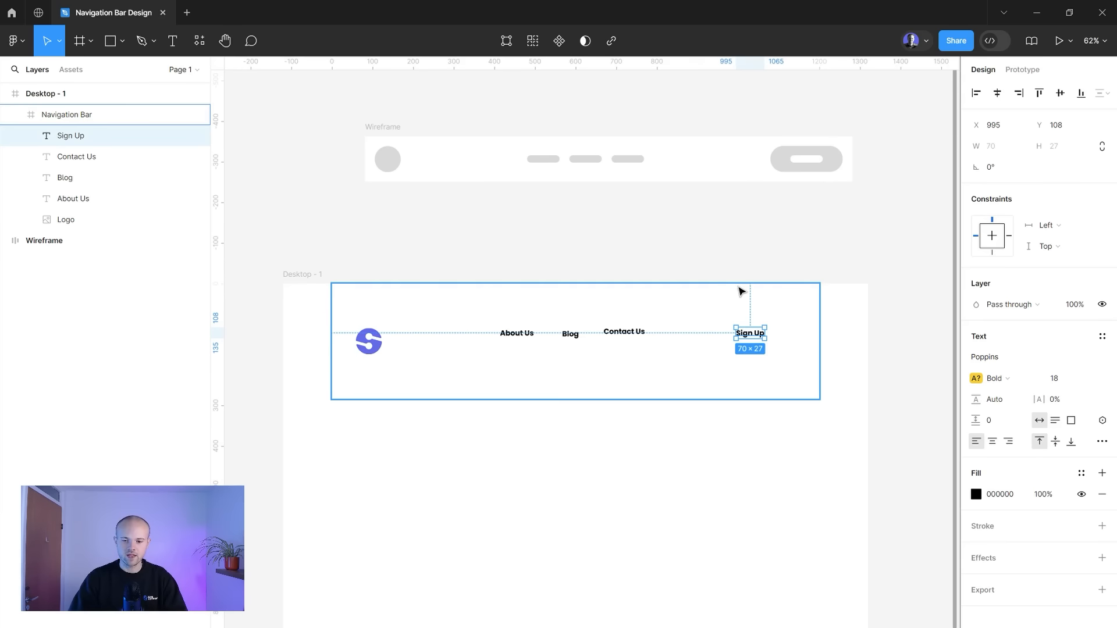
- Draw a rectangle about 143 × 70 around the "Sign Up" text and send it behind the text
scroll(768, 317, up, 5)
scroll(768, 317, right, 2)
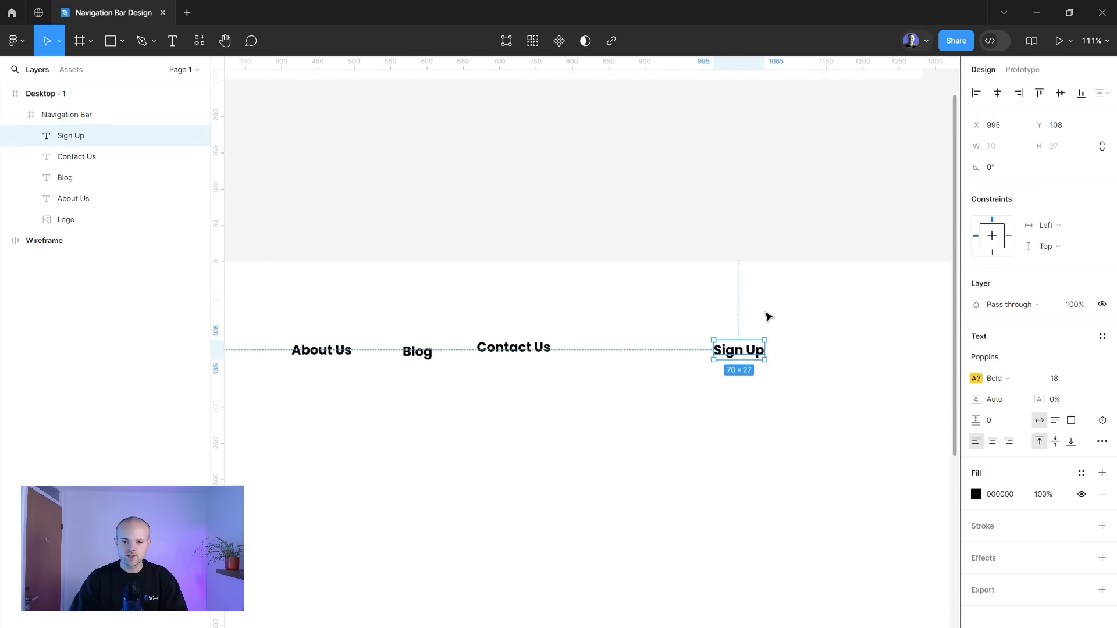
scroll(768, 317, up, 3)
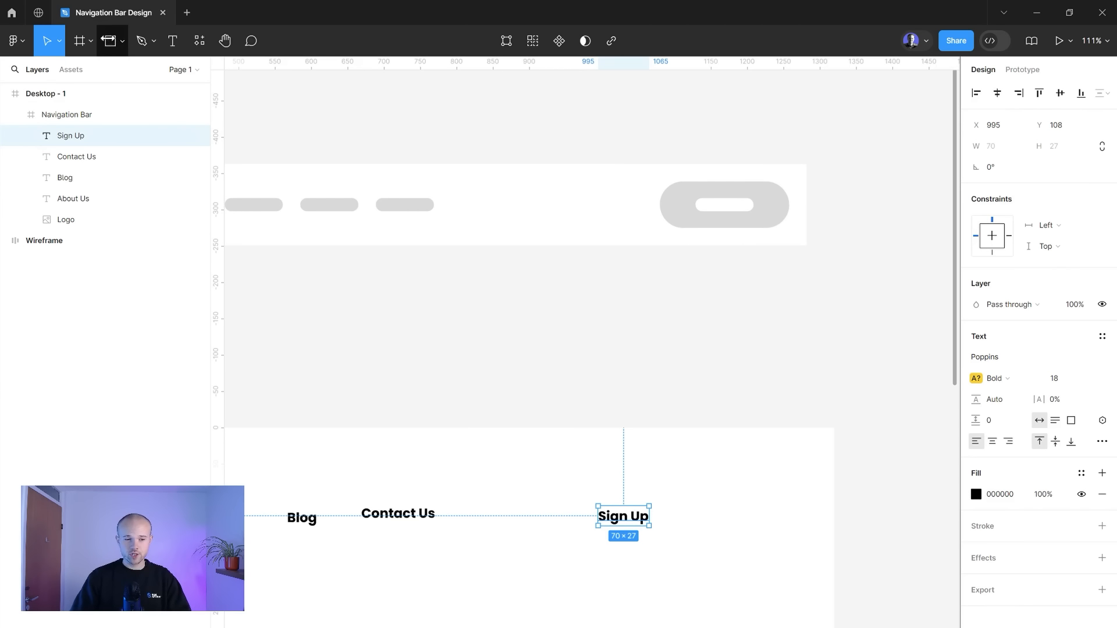
click(110, 41)
drag(575, 487, 678, 538)
key(ctrl+shift+bracketleft)
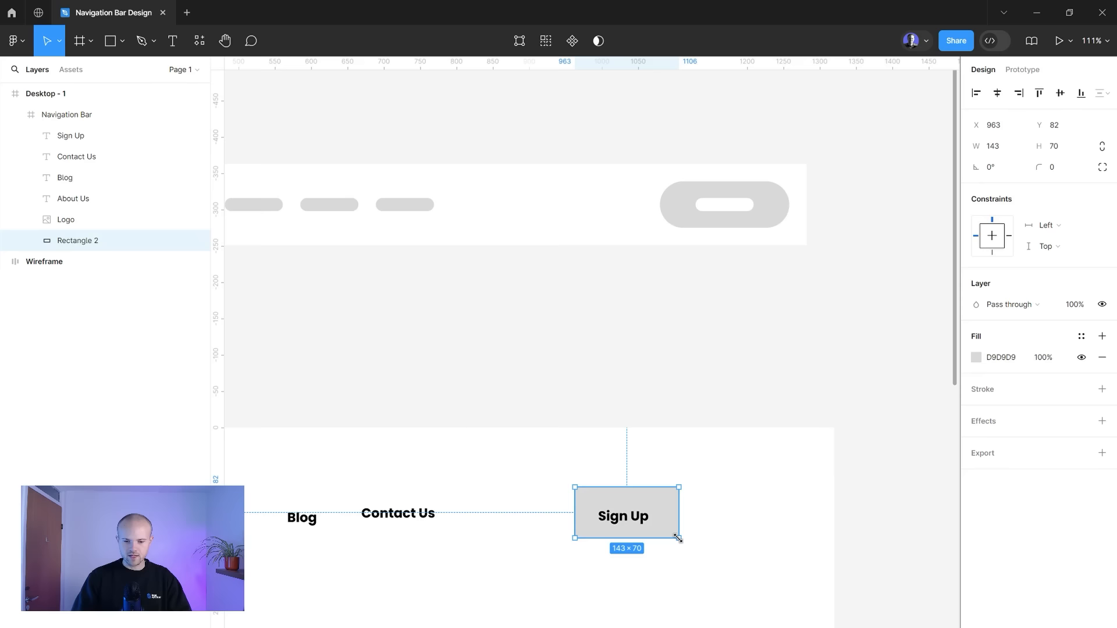
- Centre the "Sign Up" text and the grey rectangle on each other horizontally and vertically
shift+click(636, 517)
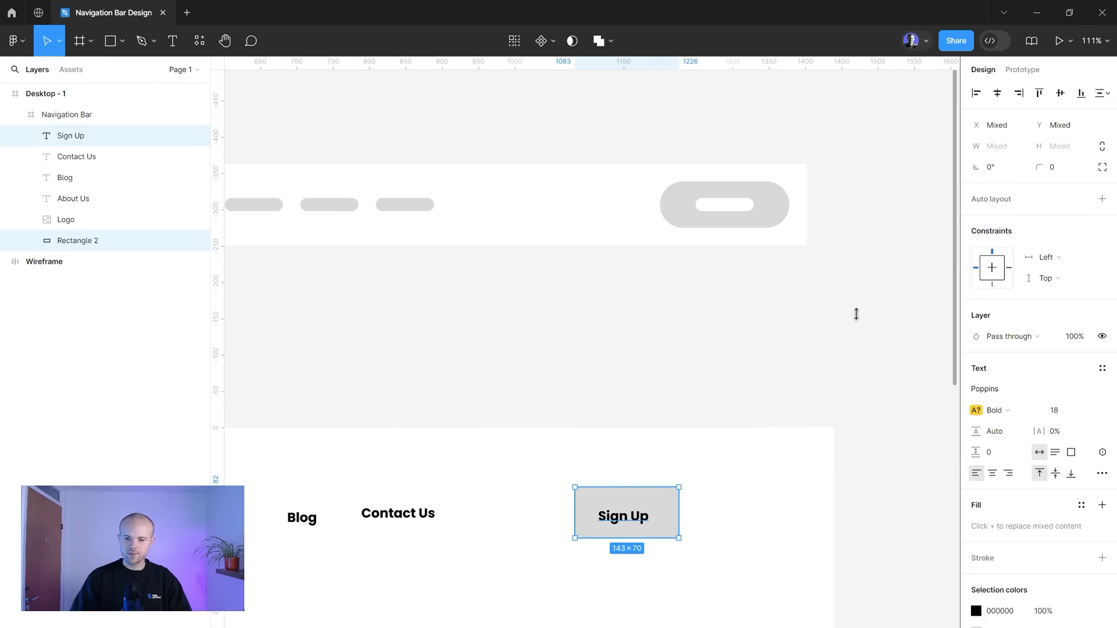
click(997, 93)
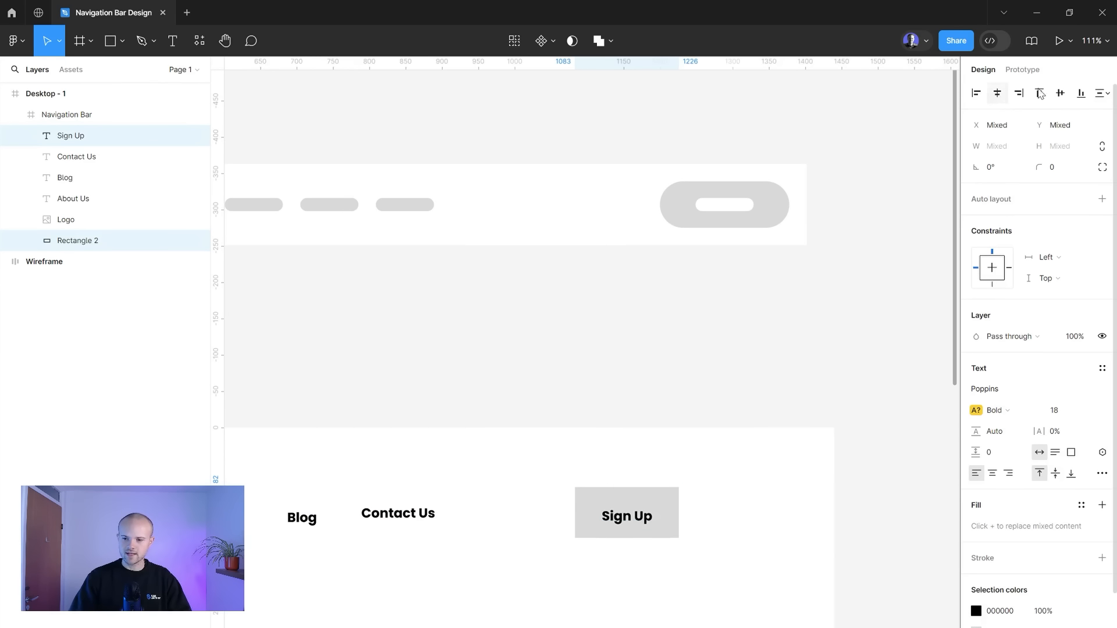
click(1060, 93)
click(677, 450)
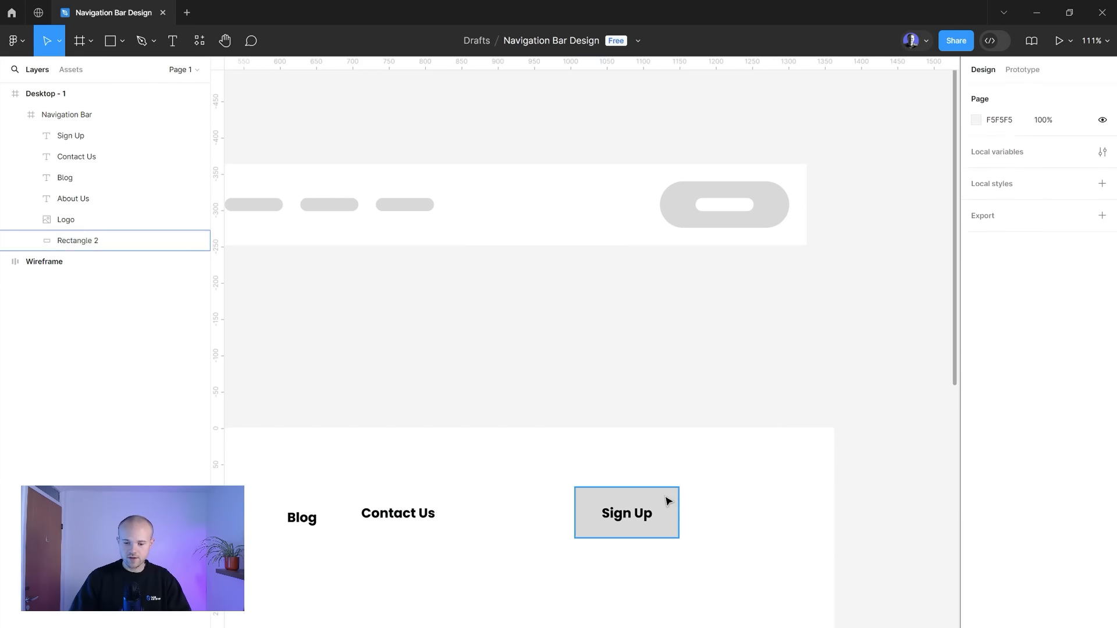
- Round the corners of the rectangle behind "Sign Up" with a radius of 50
click(668, 501)
drag(1048, 167, 572, 133)
click(647, 480)
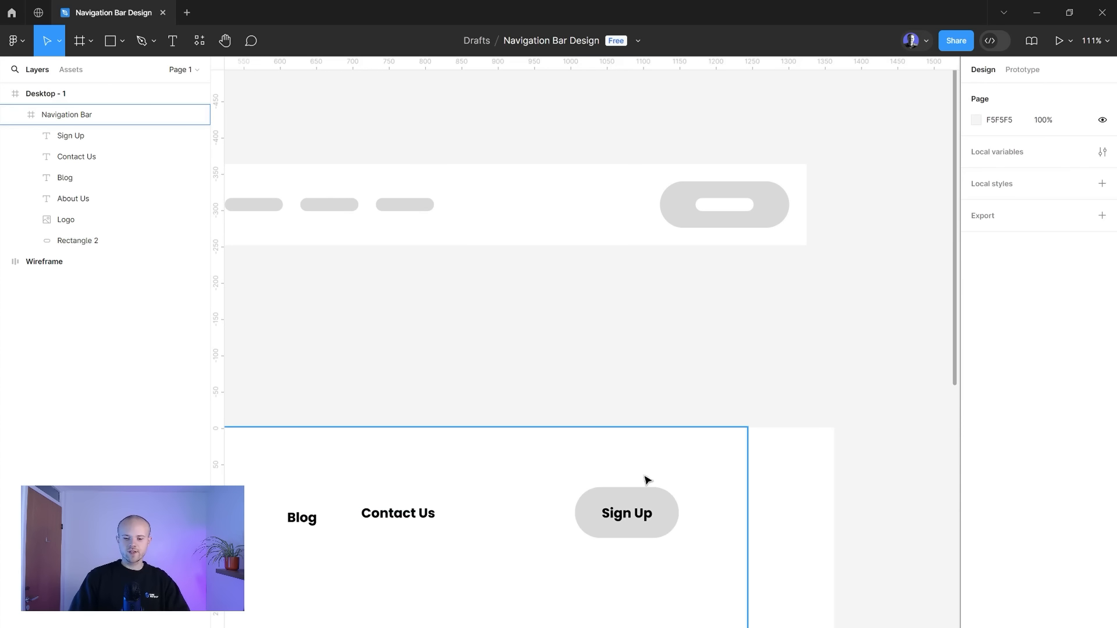
- Extend the button label to "Sign Up Today" and widen the rounded rectangle behind it to about 196
click(626, 515)
double_click(626, 522)
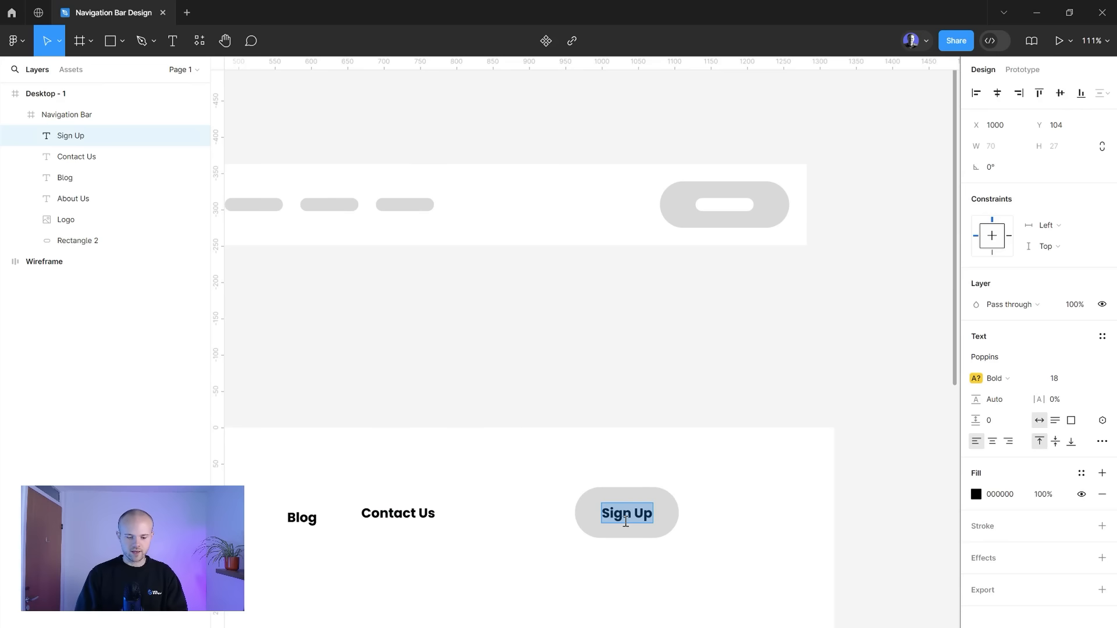
key(Right)
text(Today)
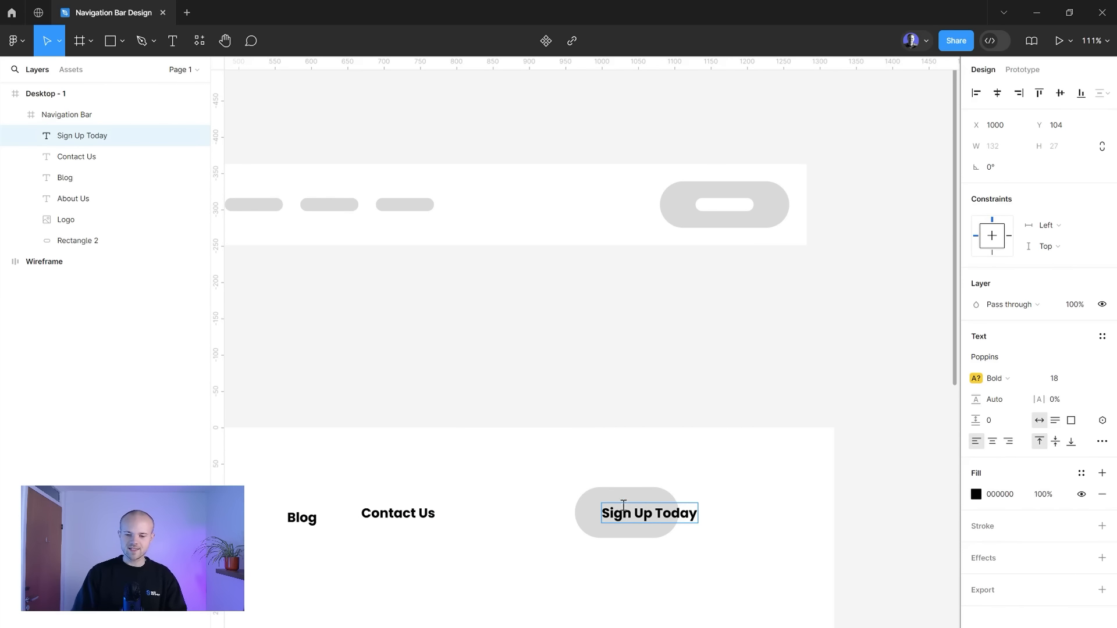
click(638, 406)
click(663, 504)
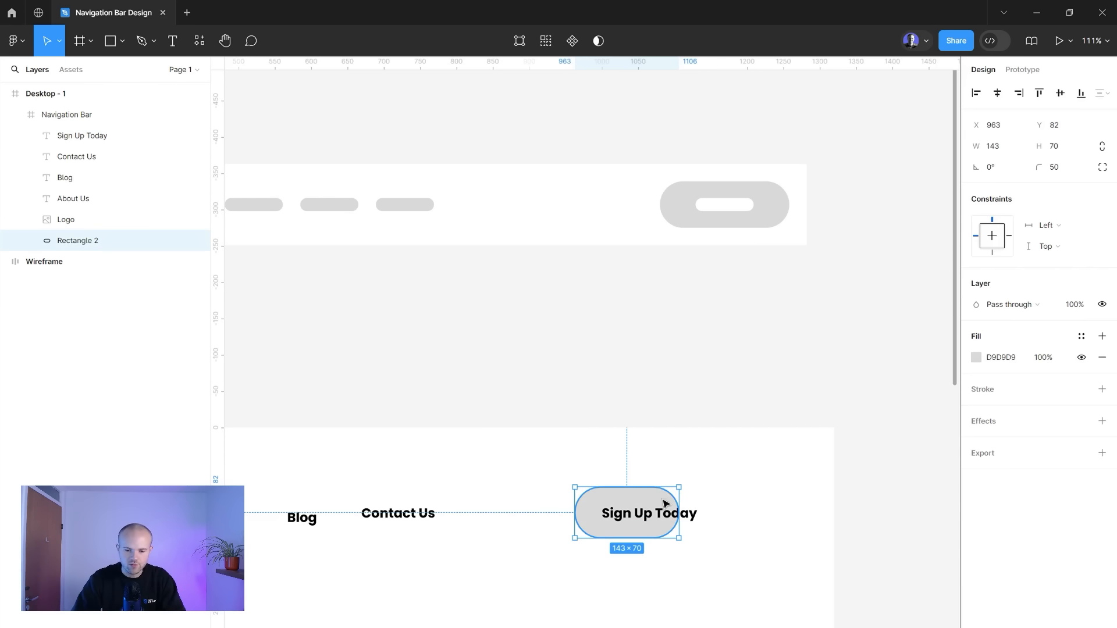
drag(679, 499, 717, 499)
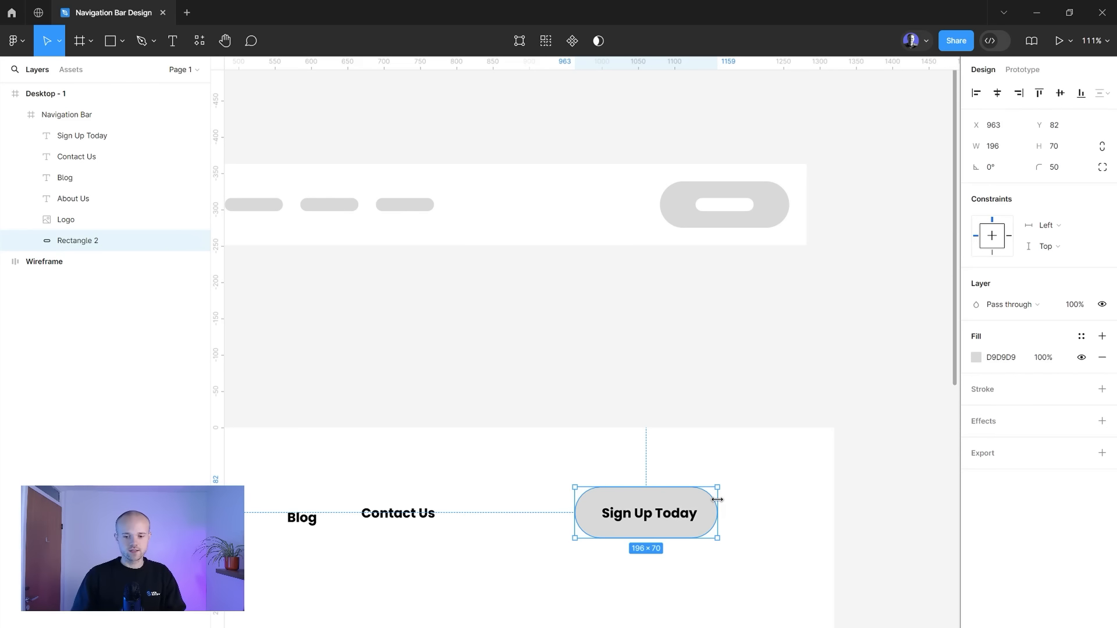
- Delete the rounded rectangle behind the label and shorten the text to "Sign Up"
key(Delete)
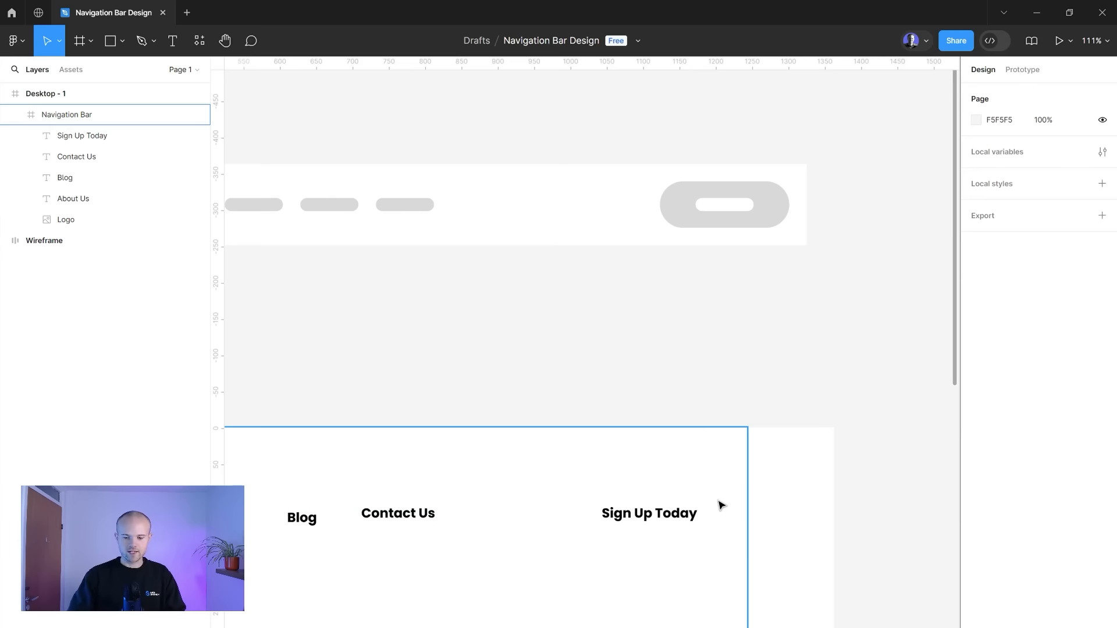
click(669, 514)
double_click(668, 514)
double_click(669, 513)
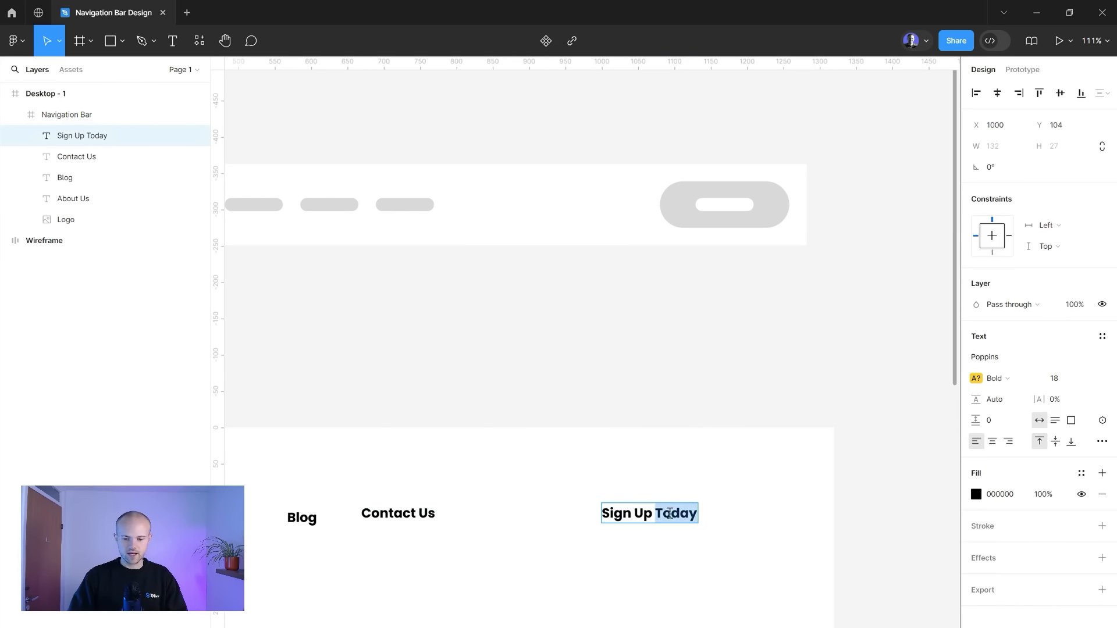
key(BackSpace)
key(BackSpace)
key(Escape)
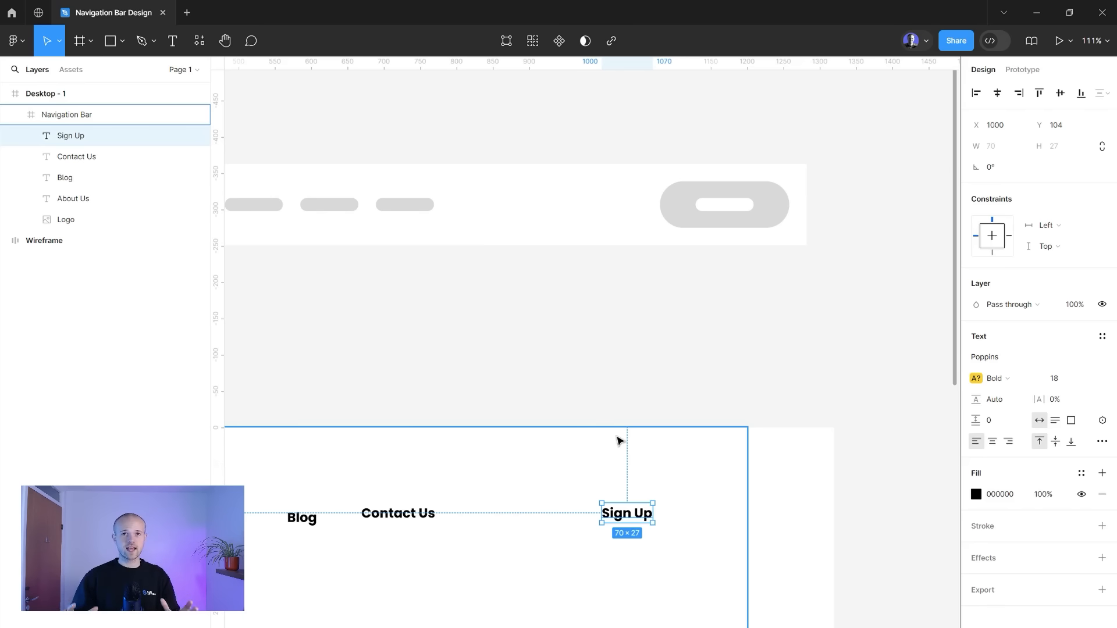
- Wrap the "Sign Up" text in its own frame and rename that frame "Button"
right_click(628, 520)
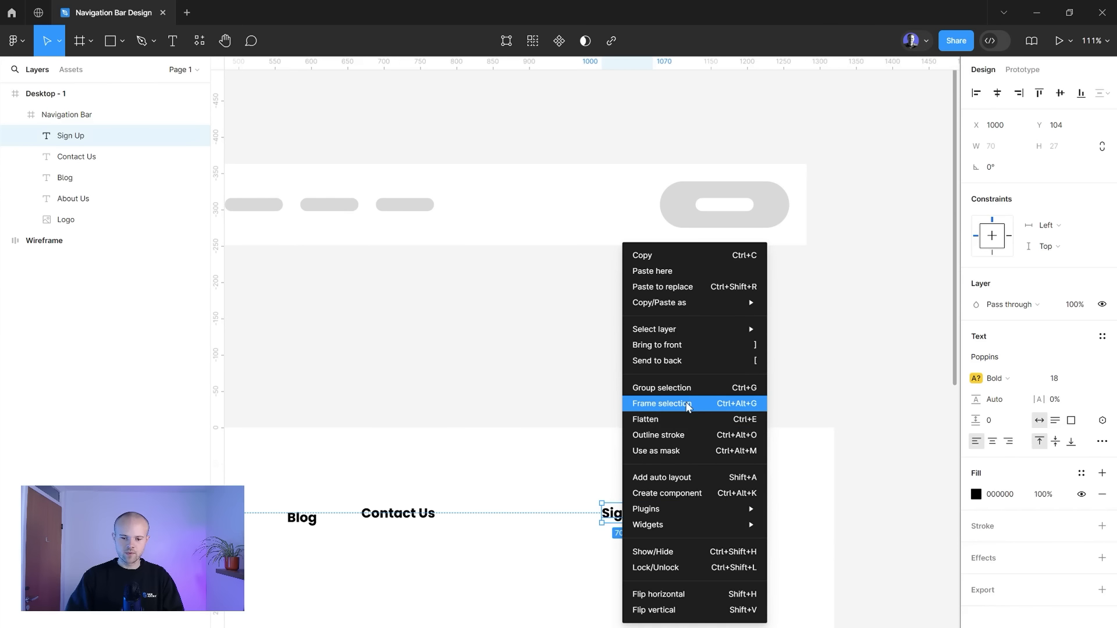
click(552, 387)
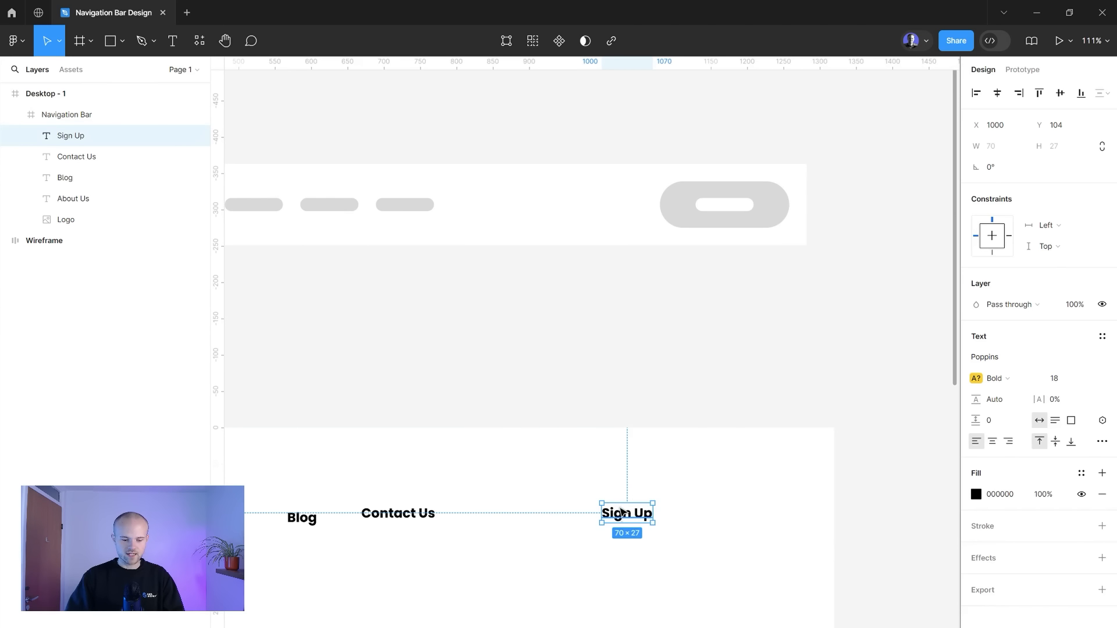
key(ctrl+alt+g)
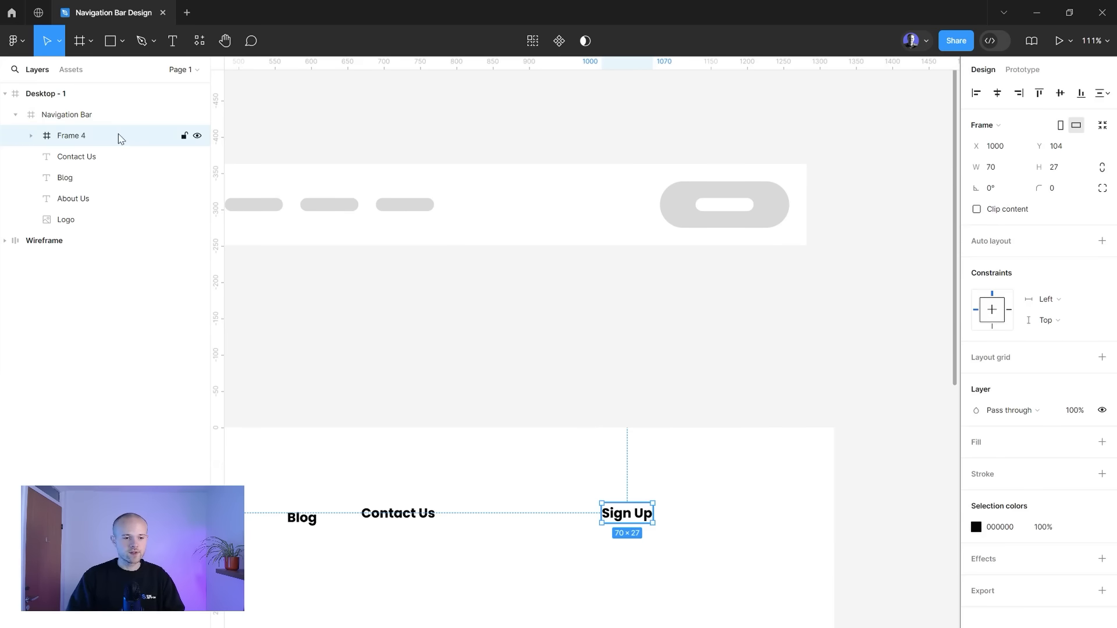
double_click(70, 138)
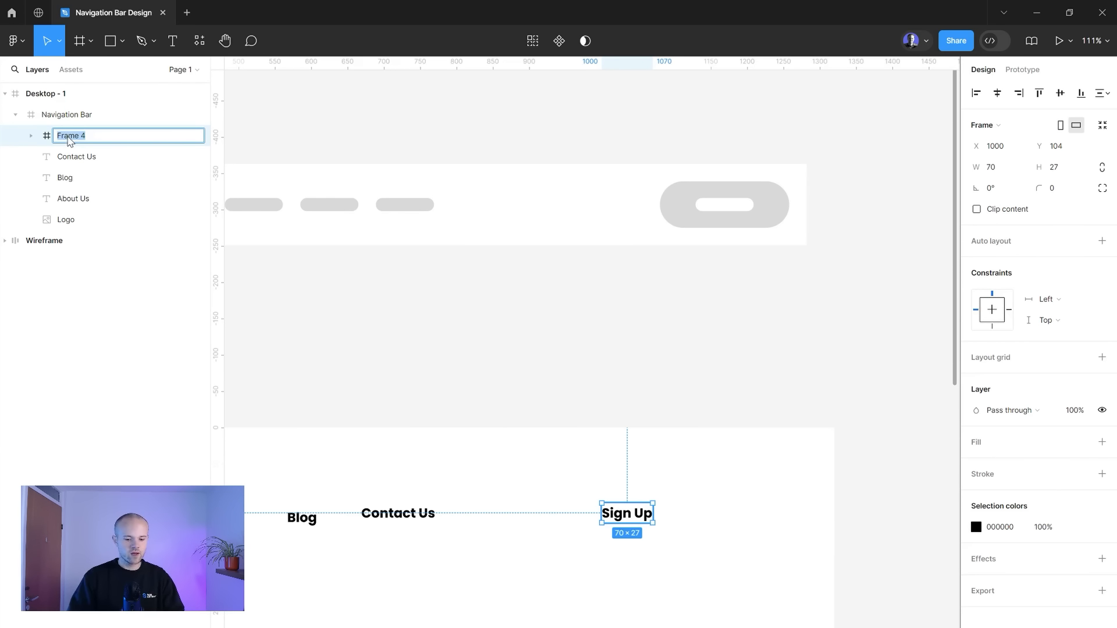
text(Button)
key(Return)
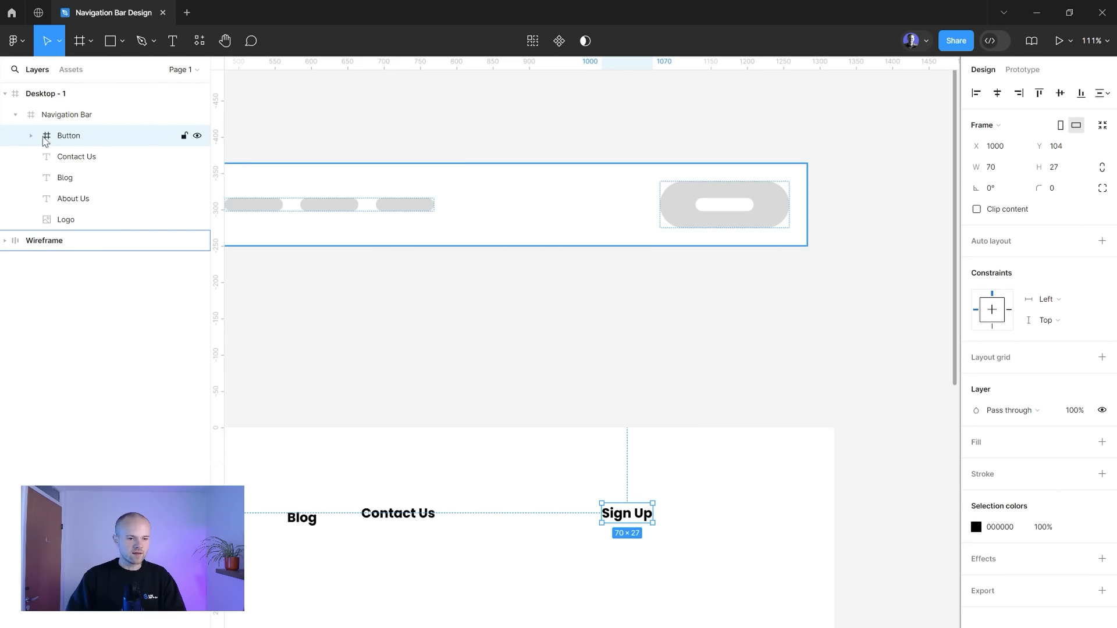
- Add auto layout to the Button frame that holds the "Sign Up" text
click(30, 136)
click(96, 161)
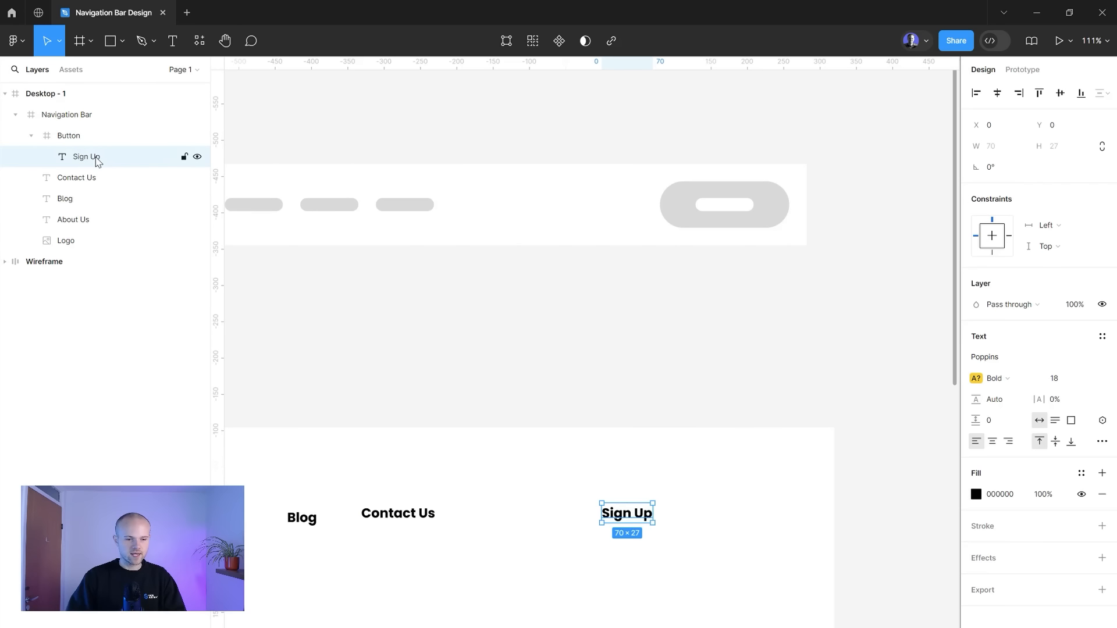
click(68, 140)
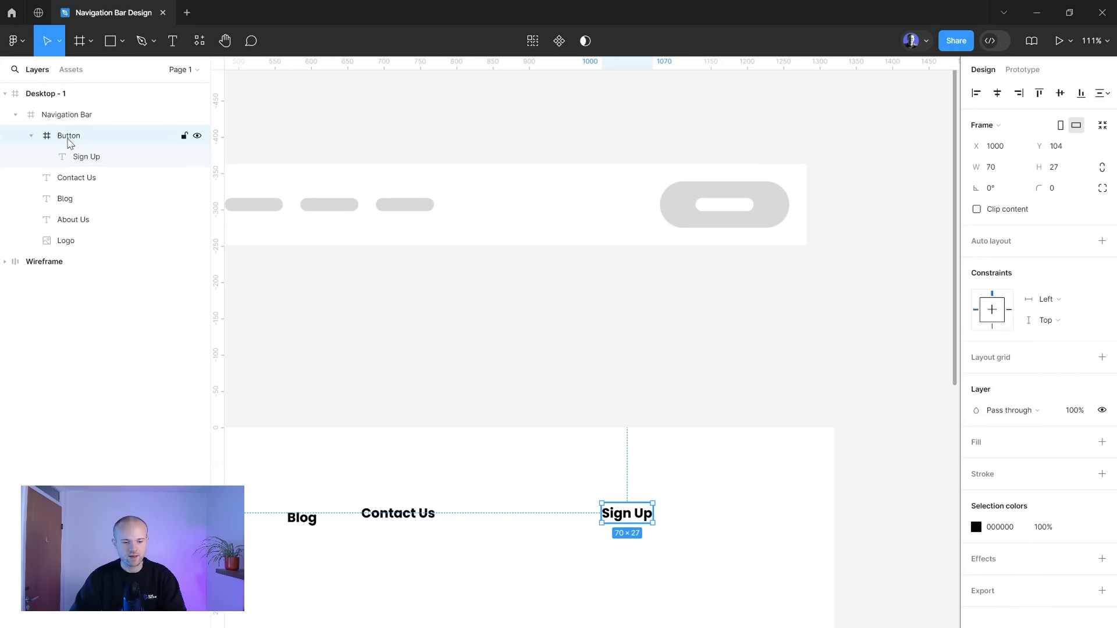
click(1101, 242)
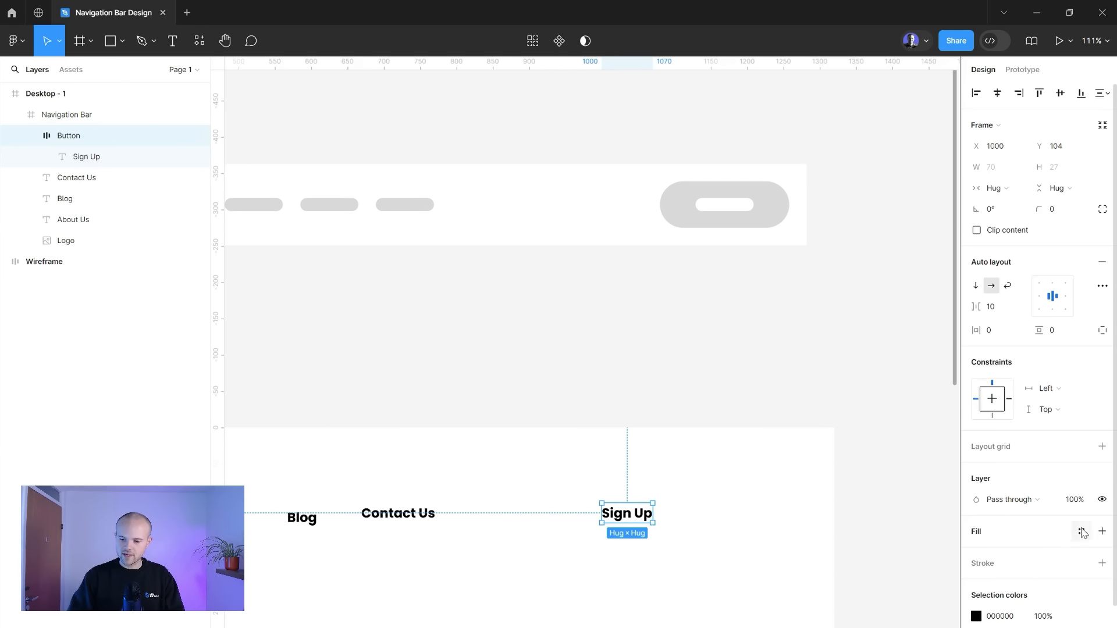
- Add a red fill, FF2A2A, to the Button frame
click(1101, 531)
click(976, 552)
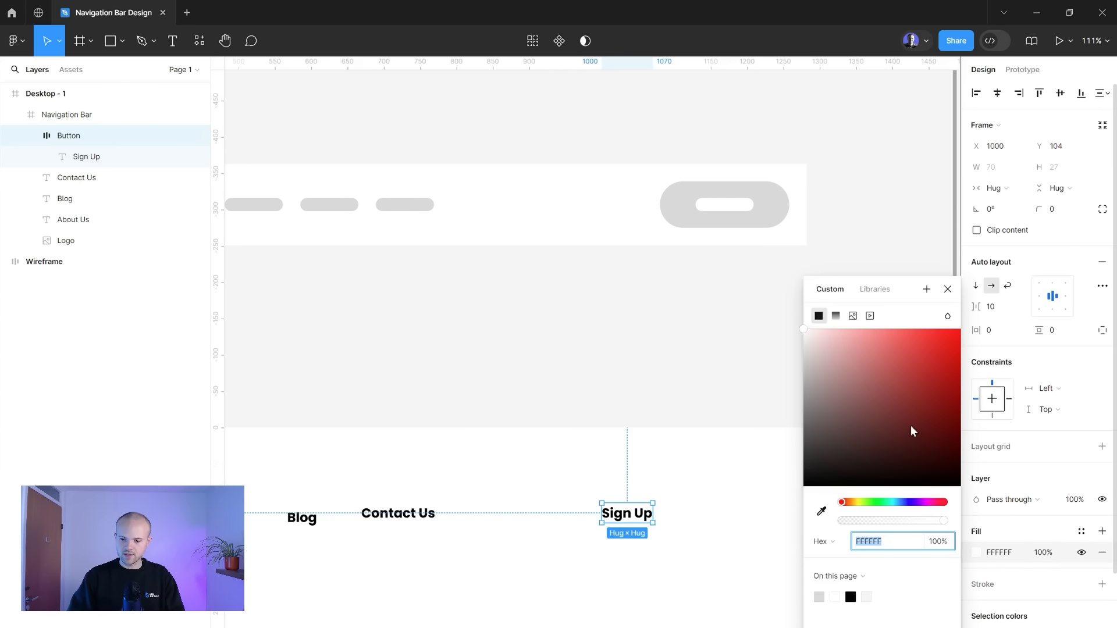
drag(911, 430, 935, 329)
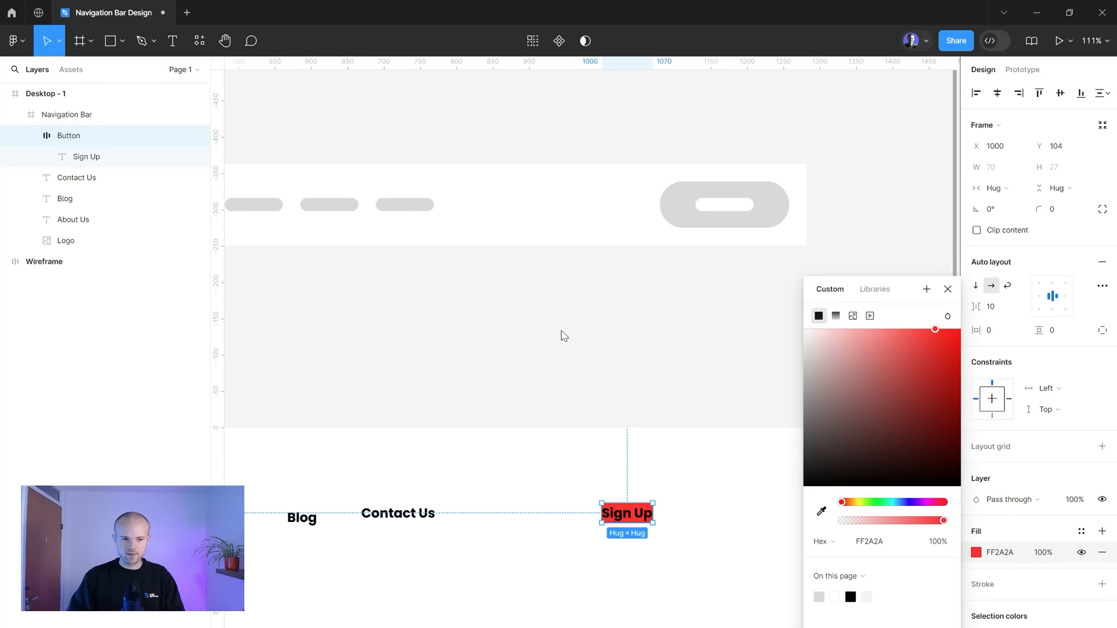
- Try the longer label "Sign Up Today" in the Button frame to test how its auto layout resizes
click(83, 156)
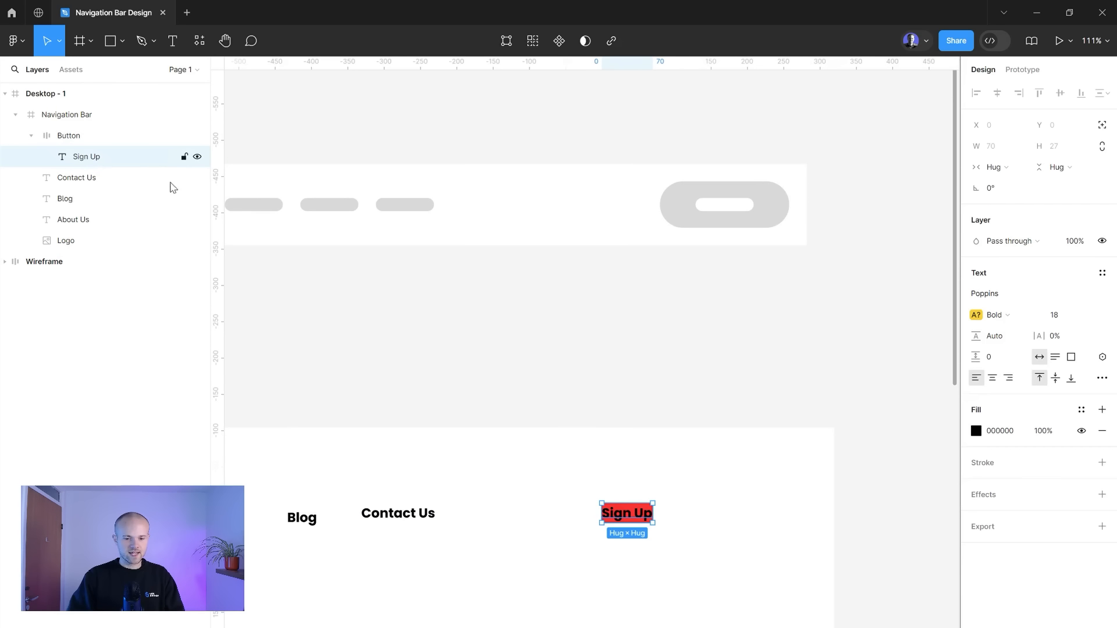
click(482, 350)
key(Right)
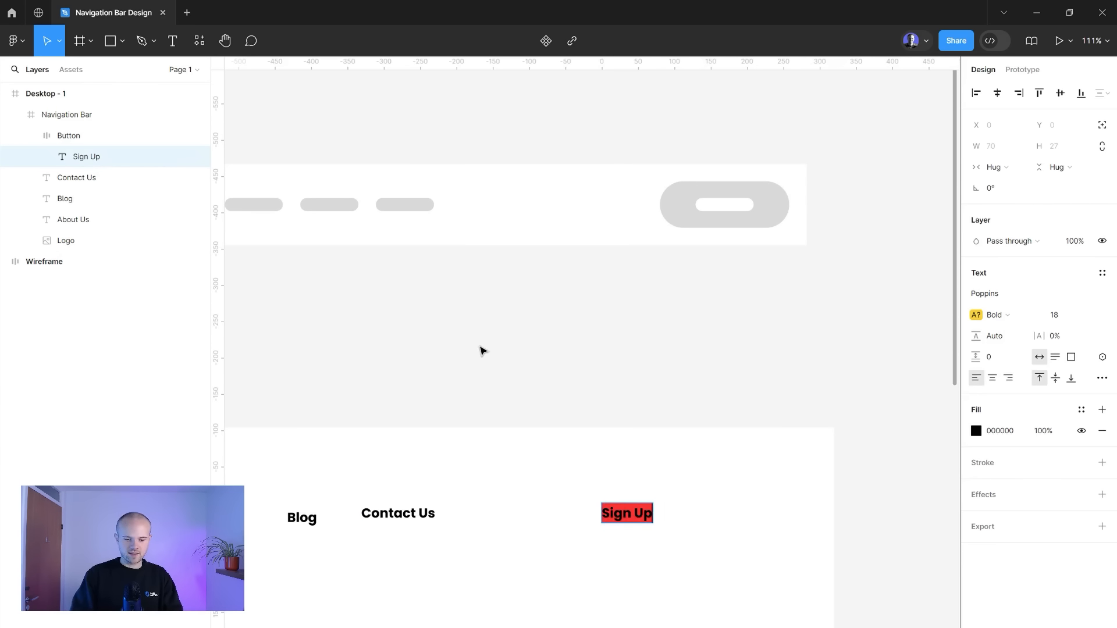
text(Today)
click(678, 356)
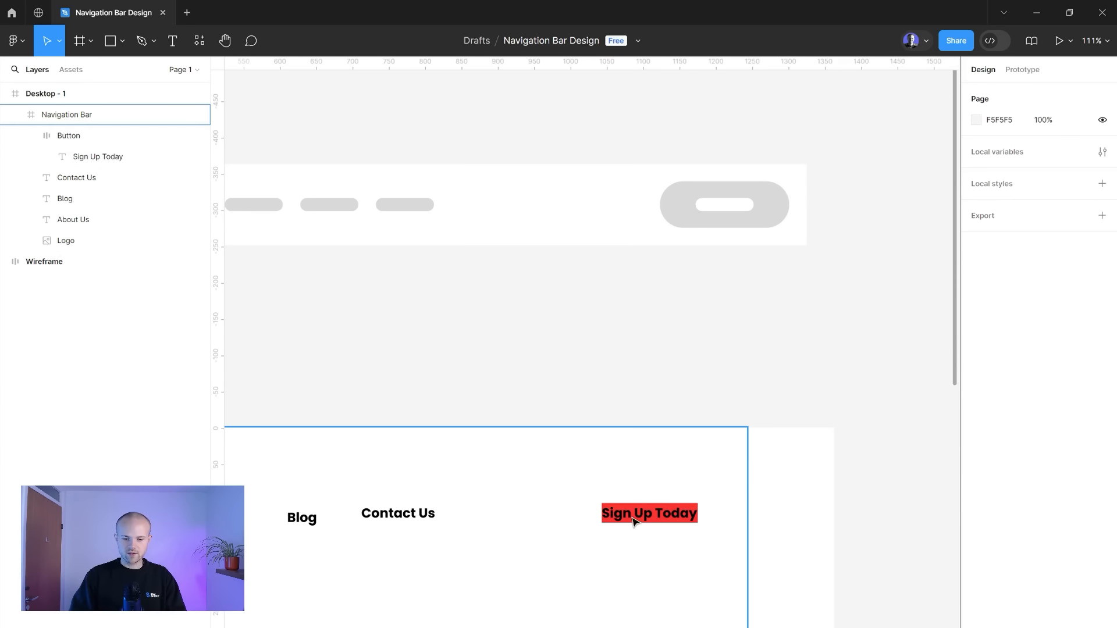
click(636, 518)
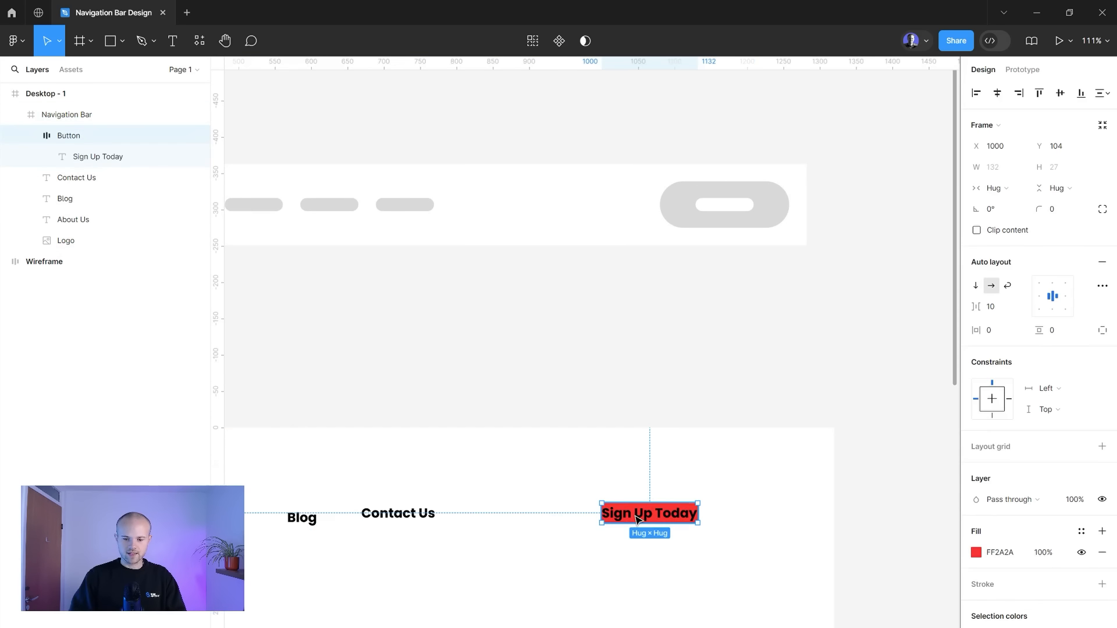
click(693, 537)
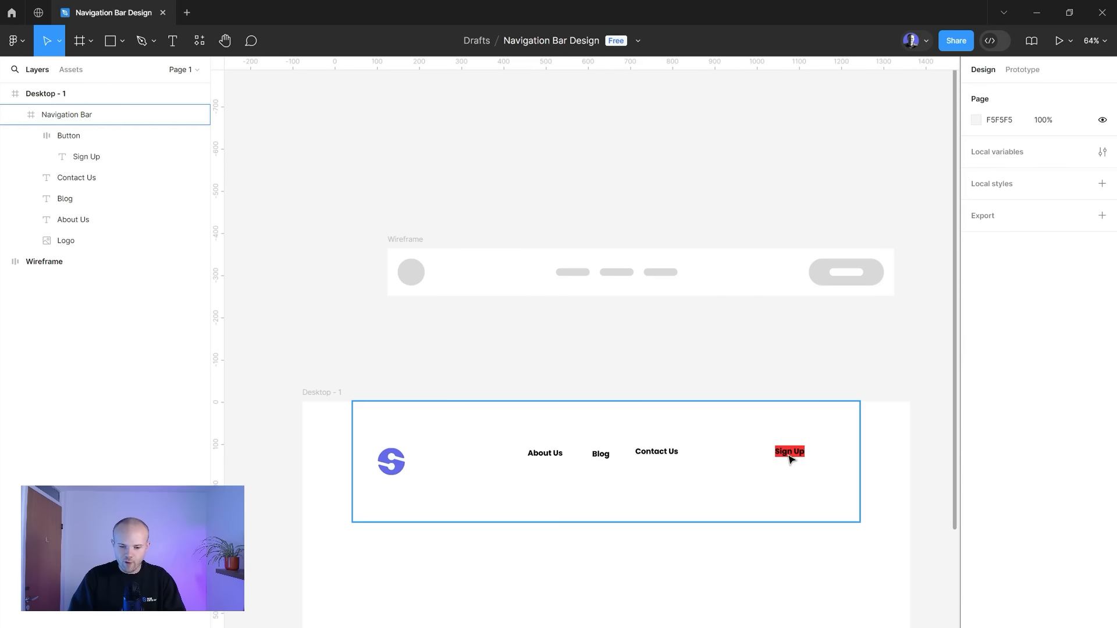
- Change the Button frame's fill to 5A6DED by sampling the colour from the logo
click(790, 460)
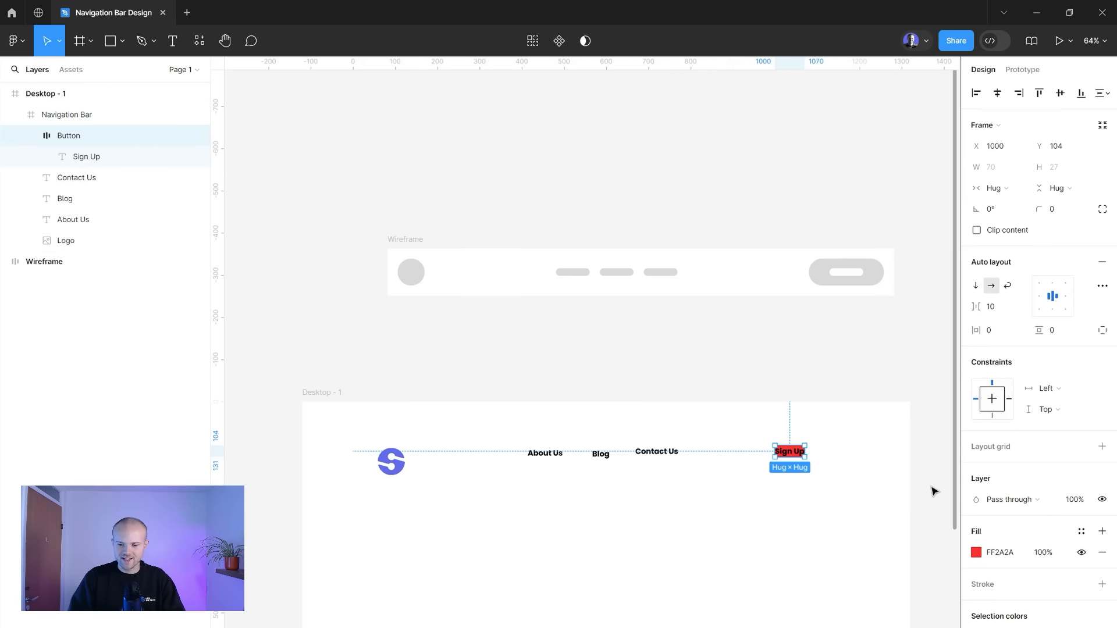
scroll(975, 541, down, 1)
scroll(975, 541, down, 1)
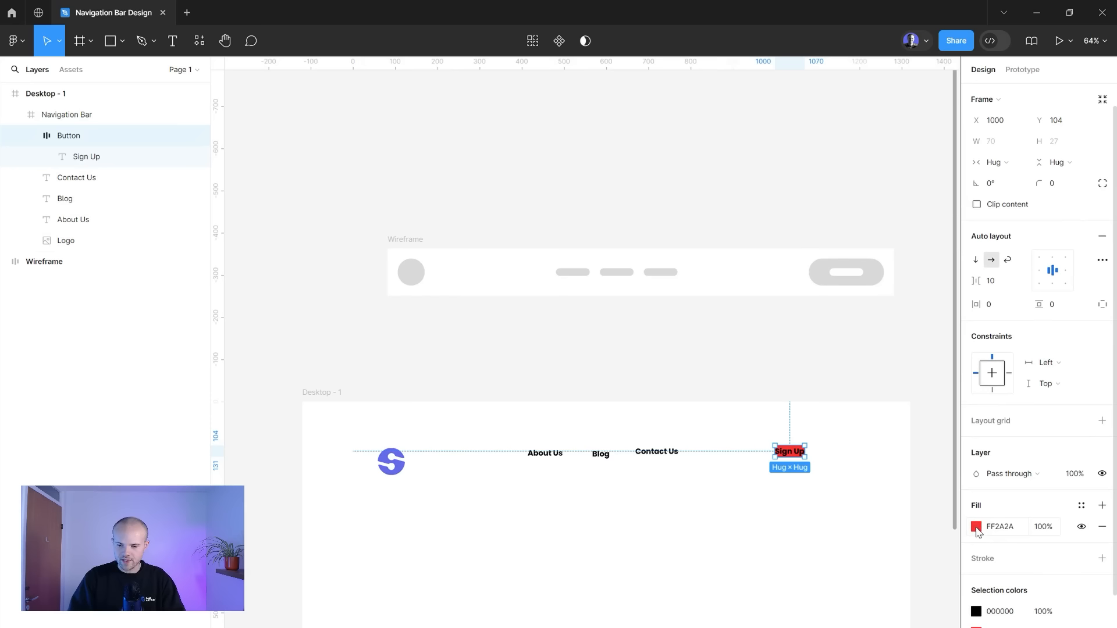
click(976, 527)
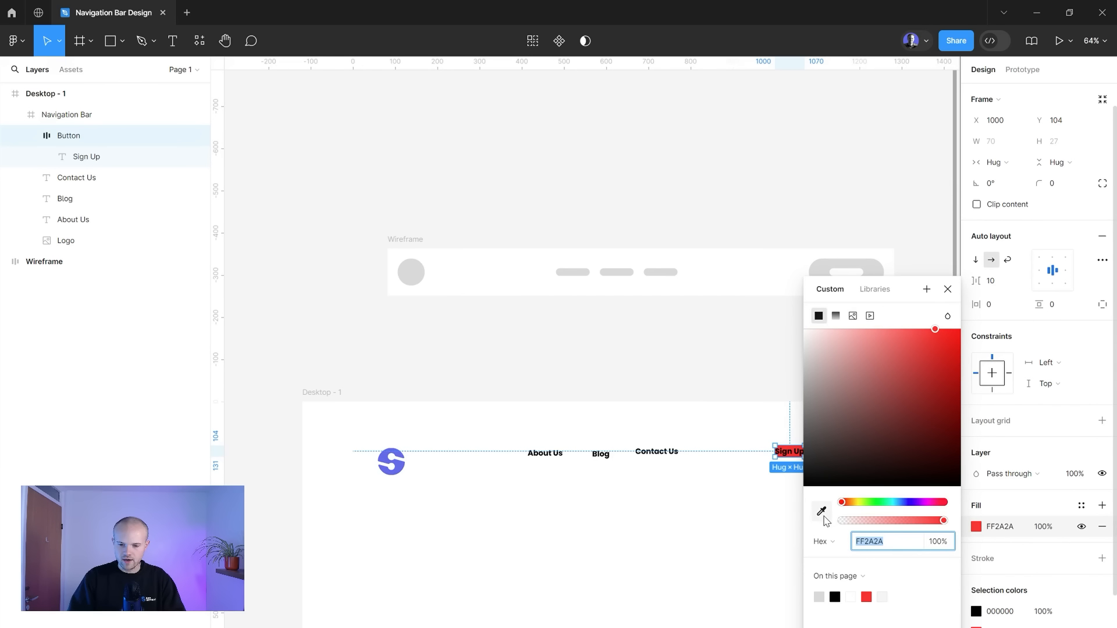
click(822, 516)
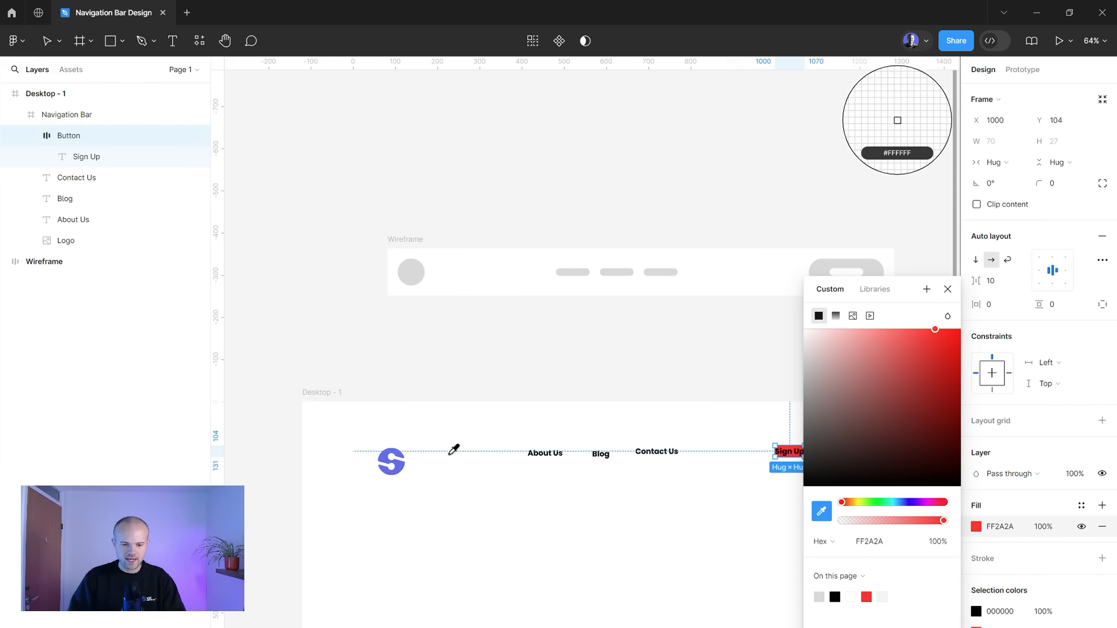
click(400, 465)
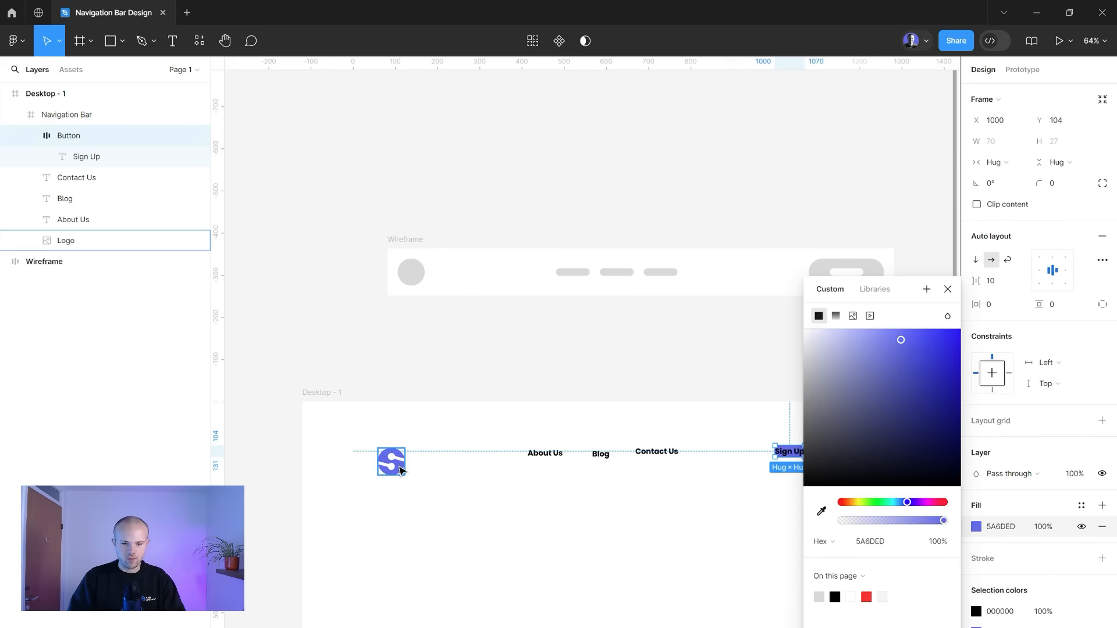
scroll(645, 339, up, 5)
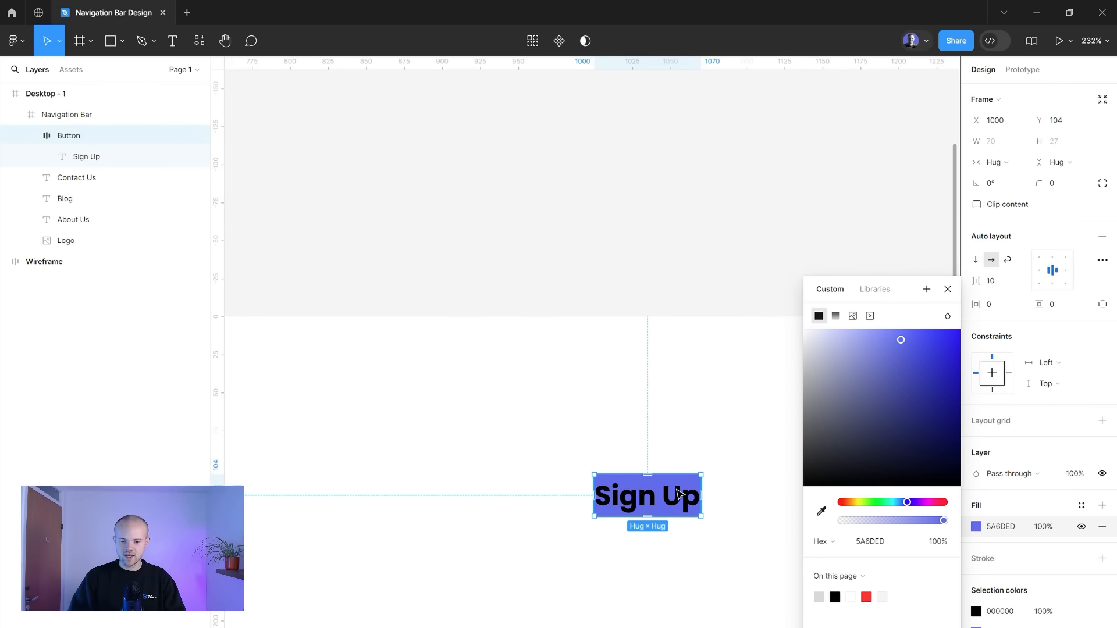
click(947, 289)
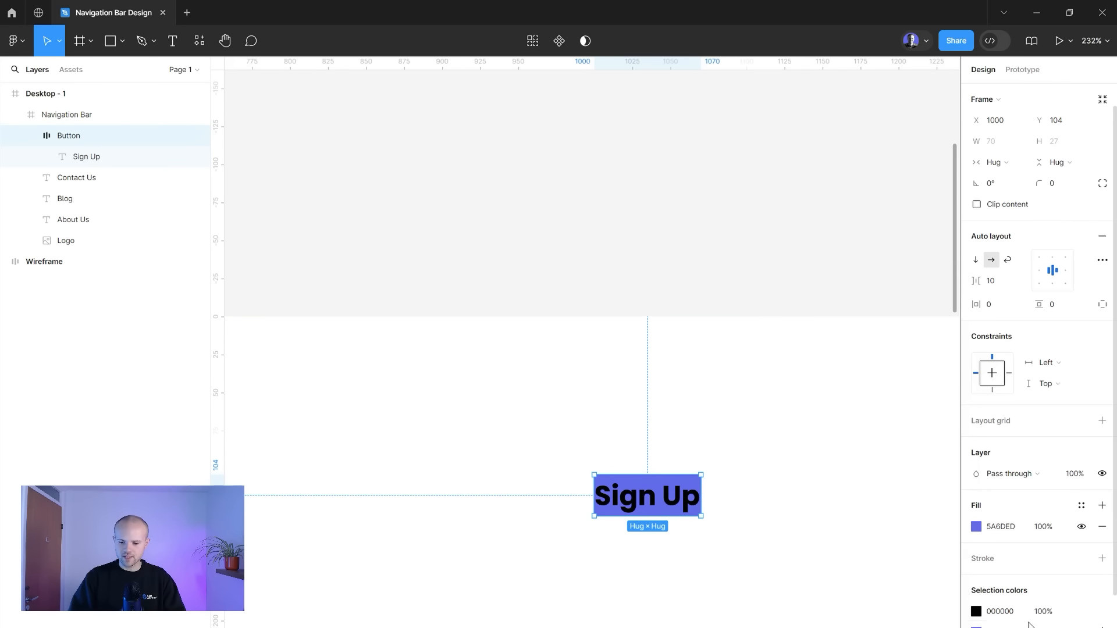
- Set the "Sign Up" text colour to white, FFFFFF
scroll(1028, 622, down, 1)
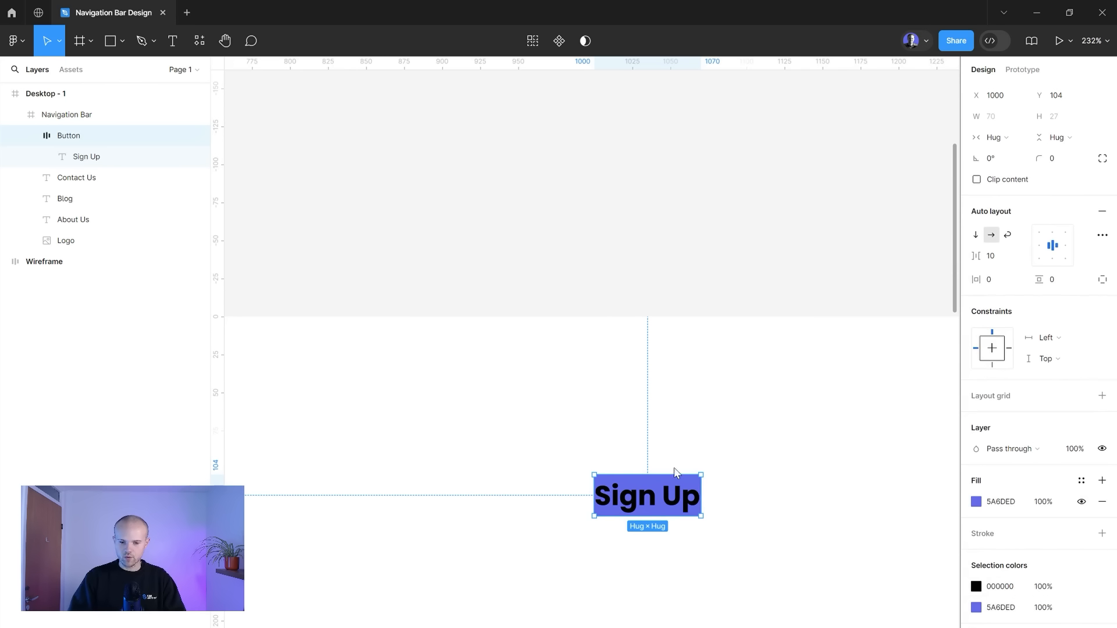
click(976, 587)
text(FFFFFF)
key(Return)
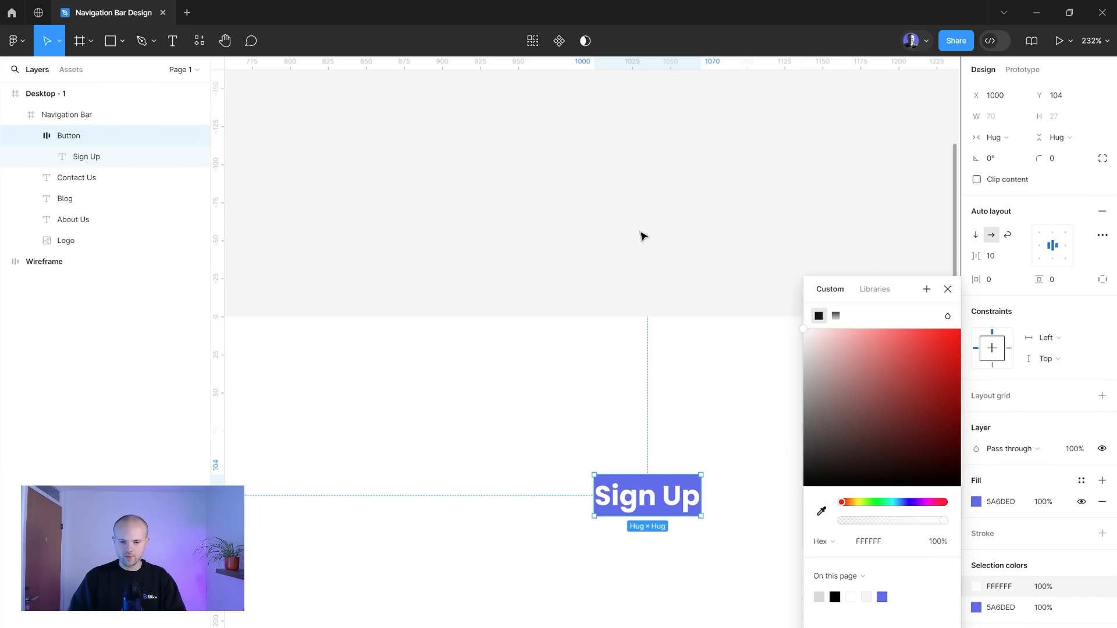
click(619, 232)
- Set the Button frame's vertical padding to 12 and its horizontal padding to 24
scroll(698, 290, down, 5)
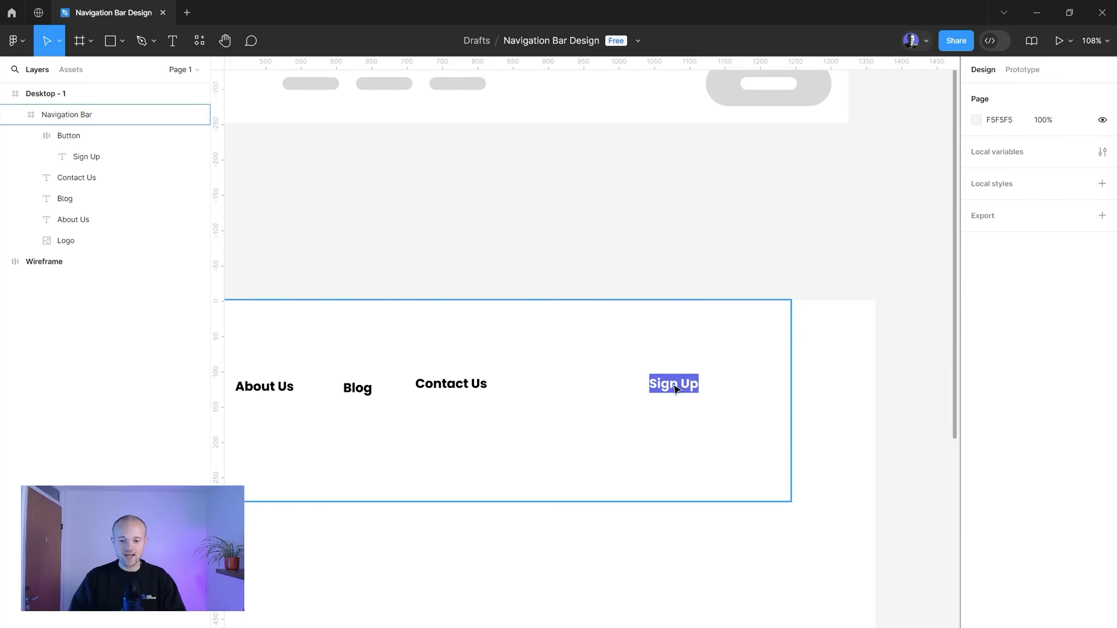
click(674, 389)
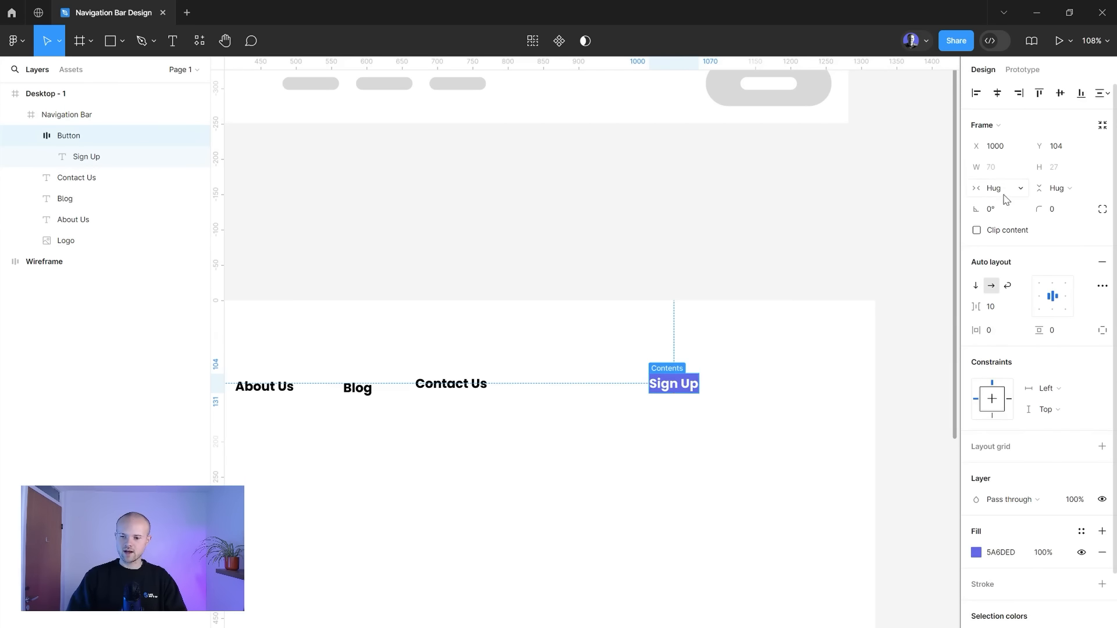
scroll(682, 390, up, 5)
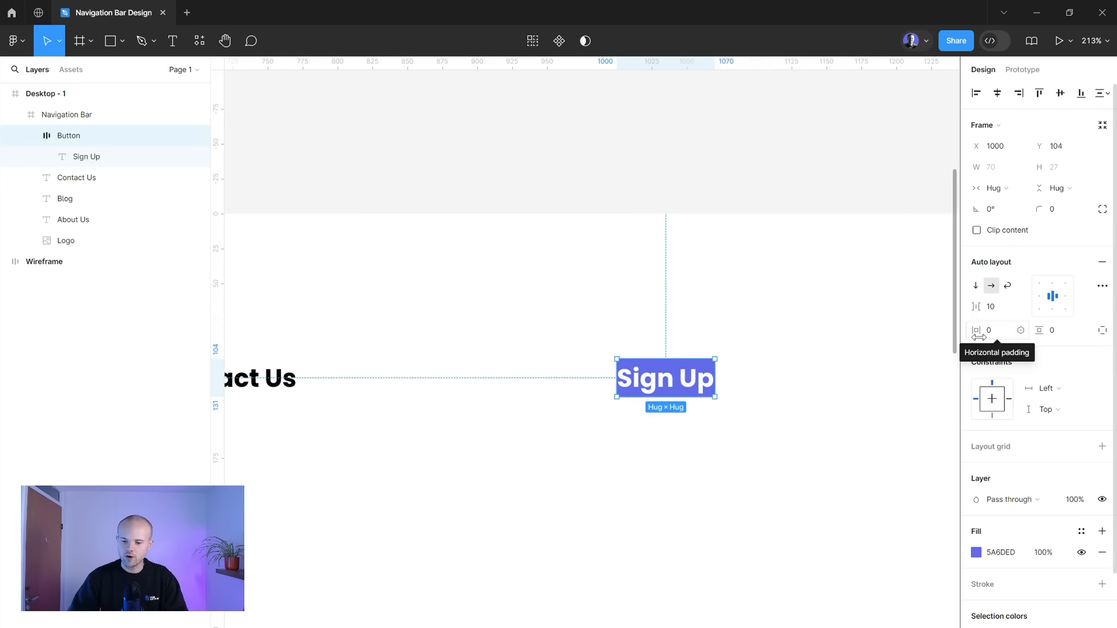
click(1056, 334)
text(12)
key(Return)
click(989, 331)
text(24)
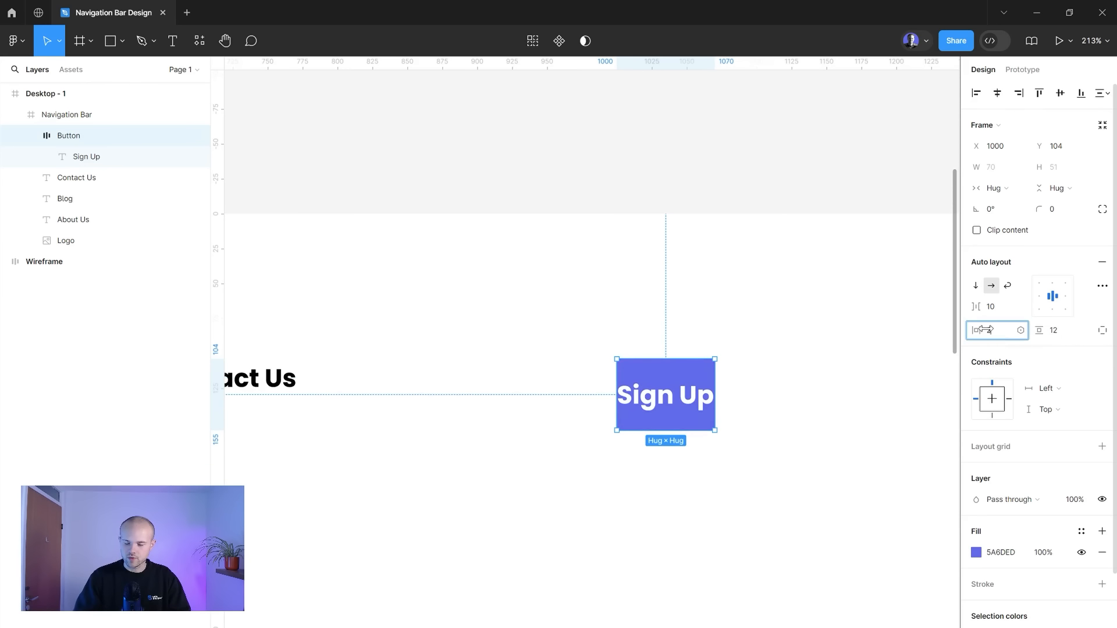
key(Return)
- Increase the Button frame's corner radius until its ends are fully rounded into a pill shape
scroll(872, 245, down, 5)
scroll(727, 243, down, 3)
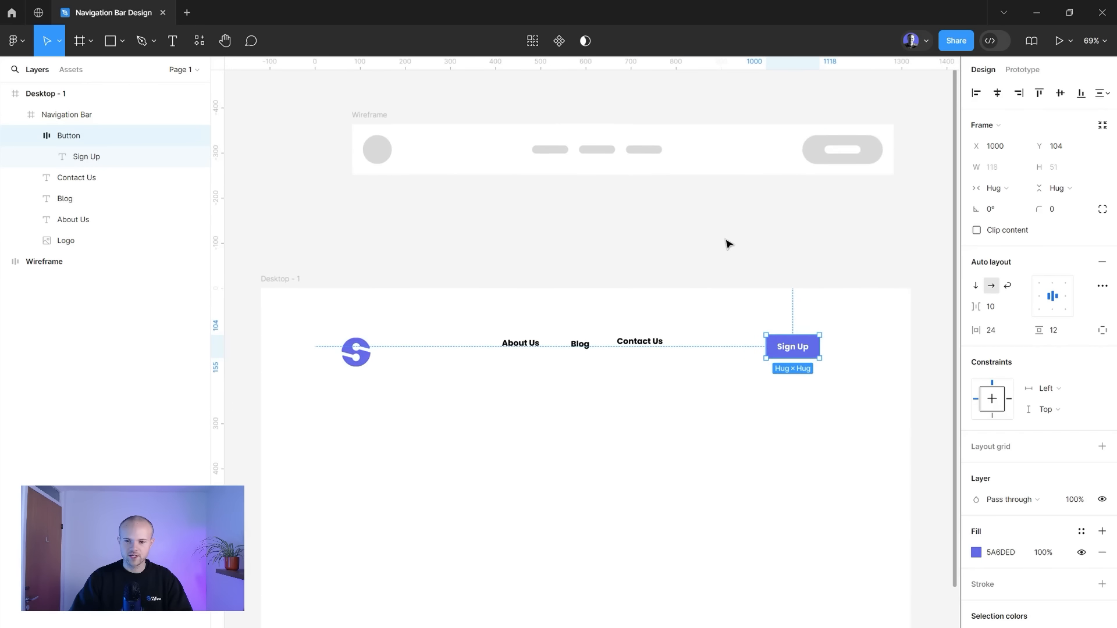
scroll(775, 378, up, 6)
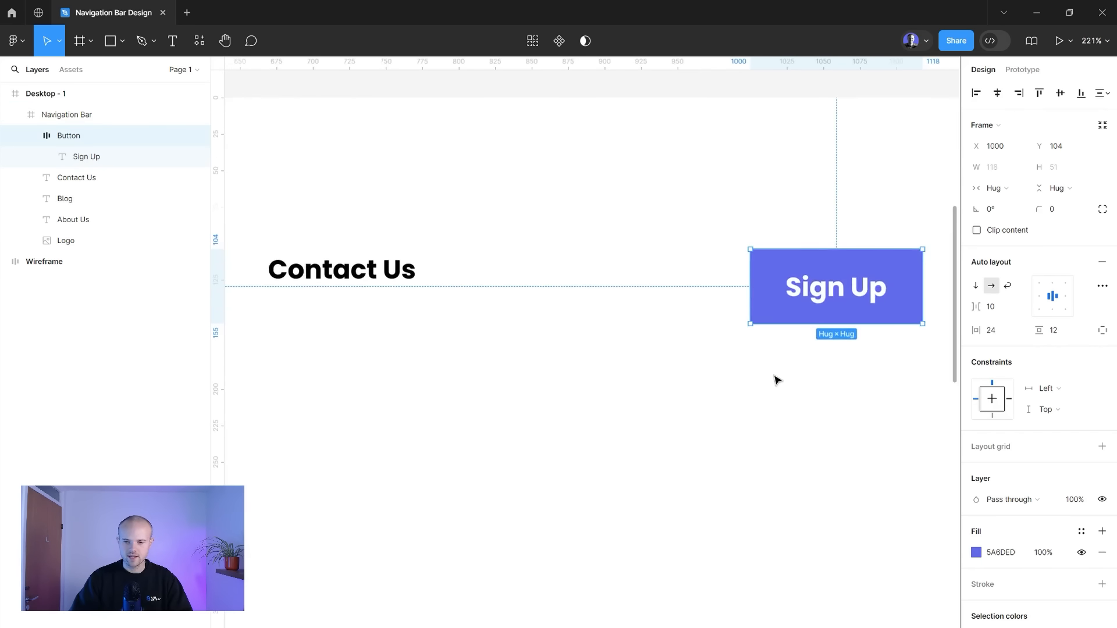
scroll(776, 379, right, 2)
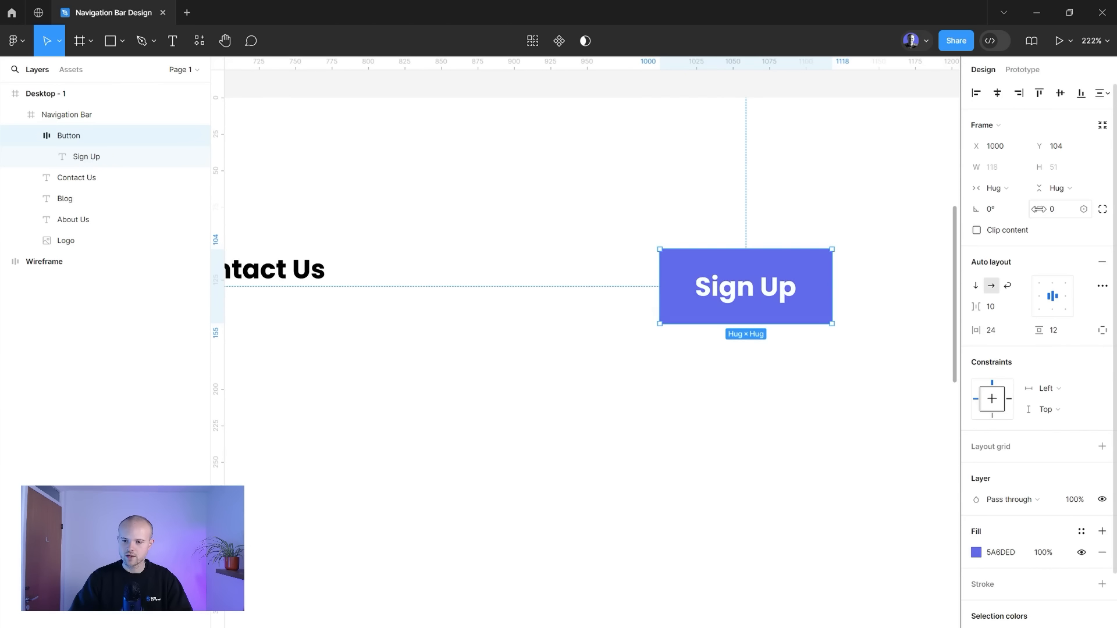
drag(1045, 208, 351, 174)
click(784, 93)
- Move the "Contact Us" text freehand slightly above the other links, to about X 665, Y 88
scroll(784, 94, down, 4)
scroll(784, 93, up, 5)
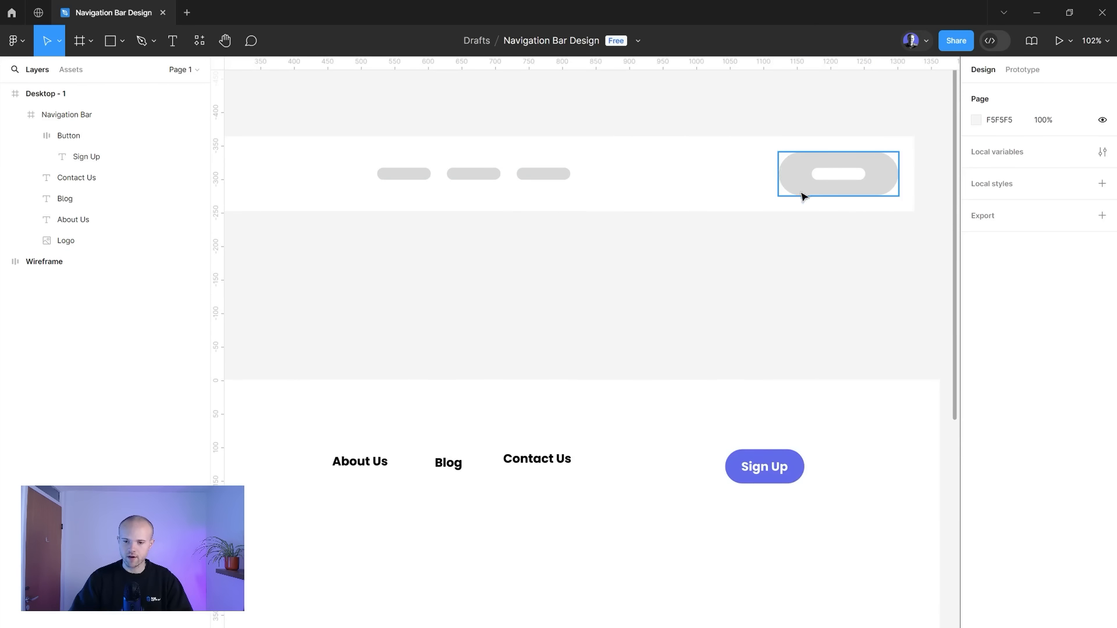
scroll(784, 493, left, 2)
scroll(784, 494, down, 1)
scroll(784, 494, down, 3)
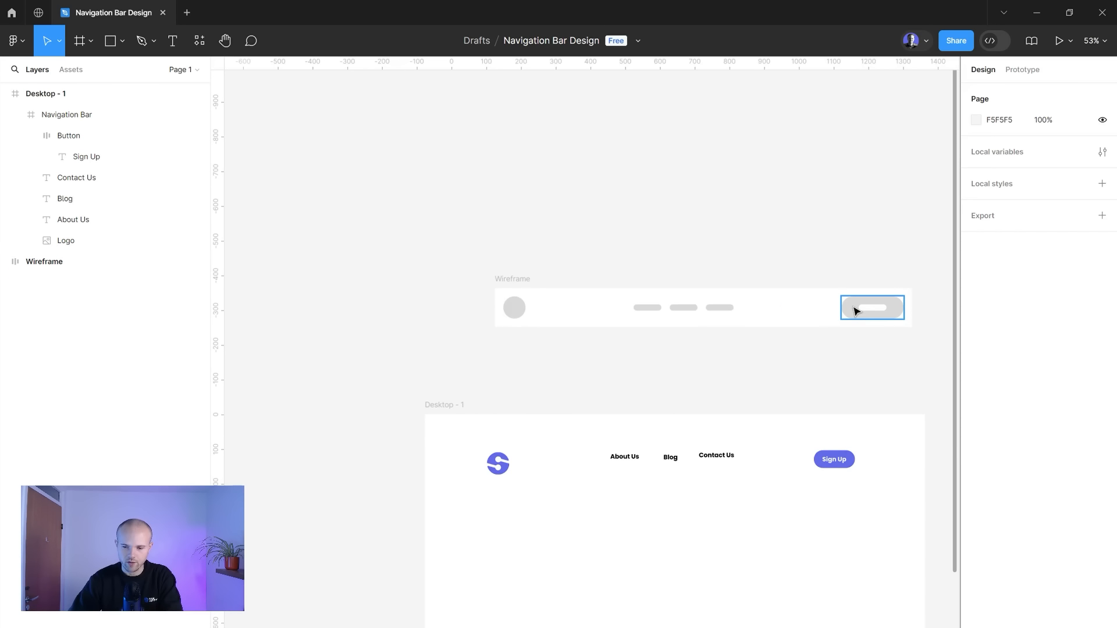
scroll(669, 461, up, 5)
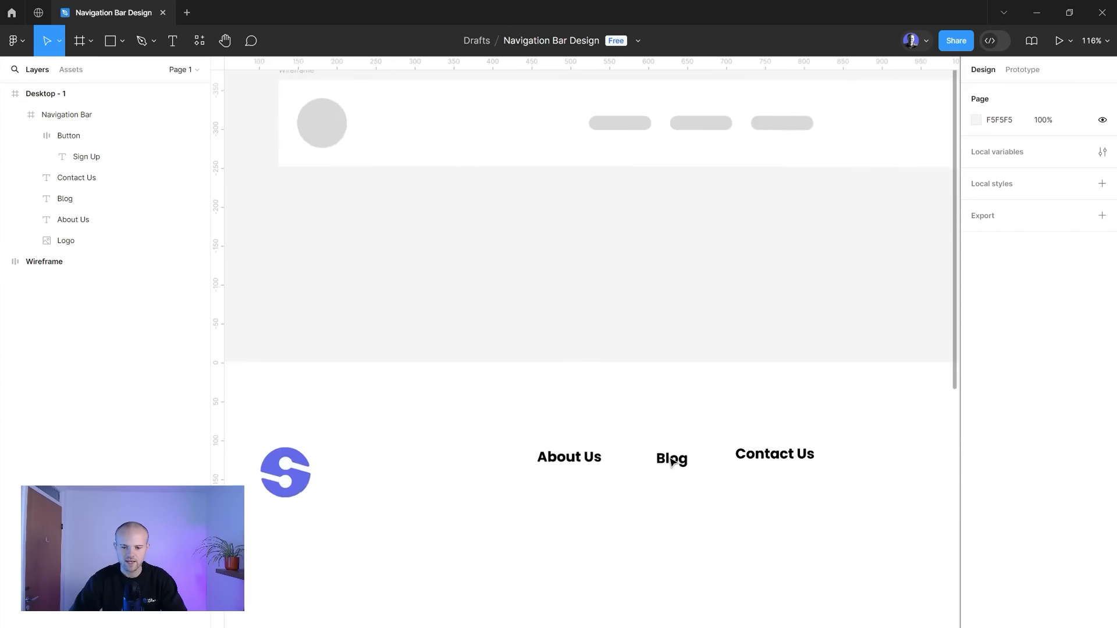
scroll(672, 461, up, 4)
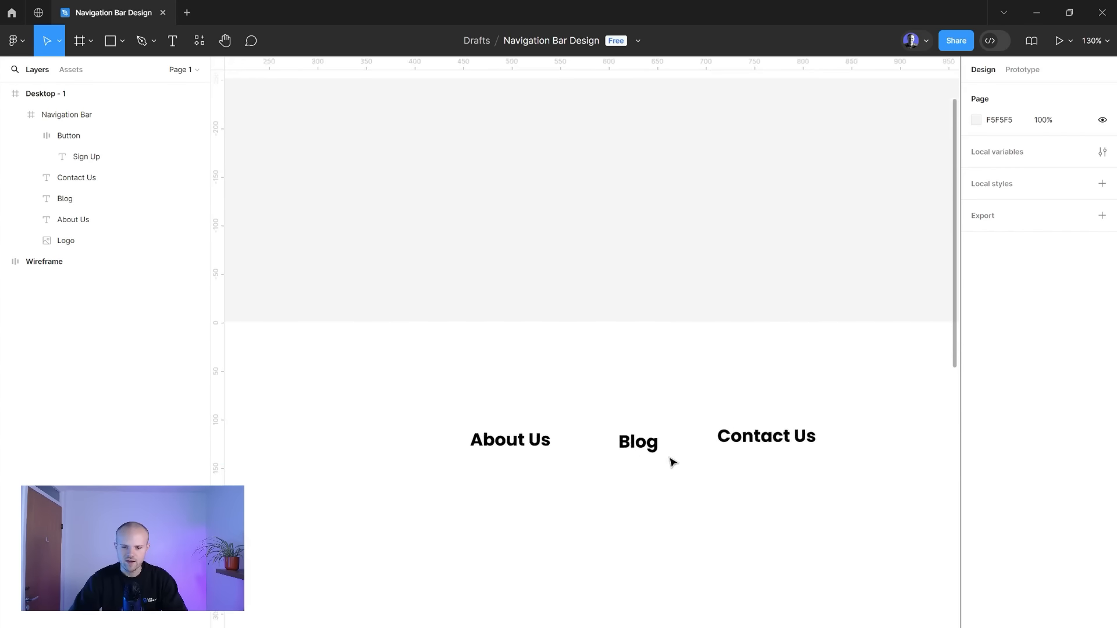
click(783, 430)
drag(784, 430, 777, 404)
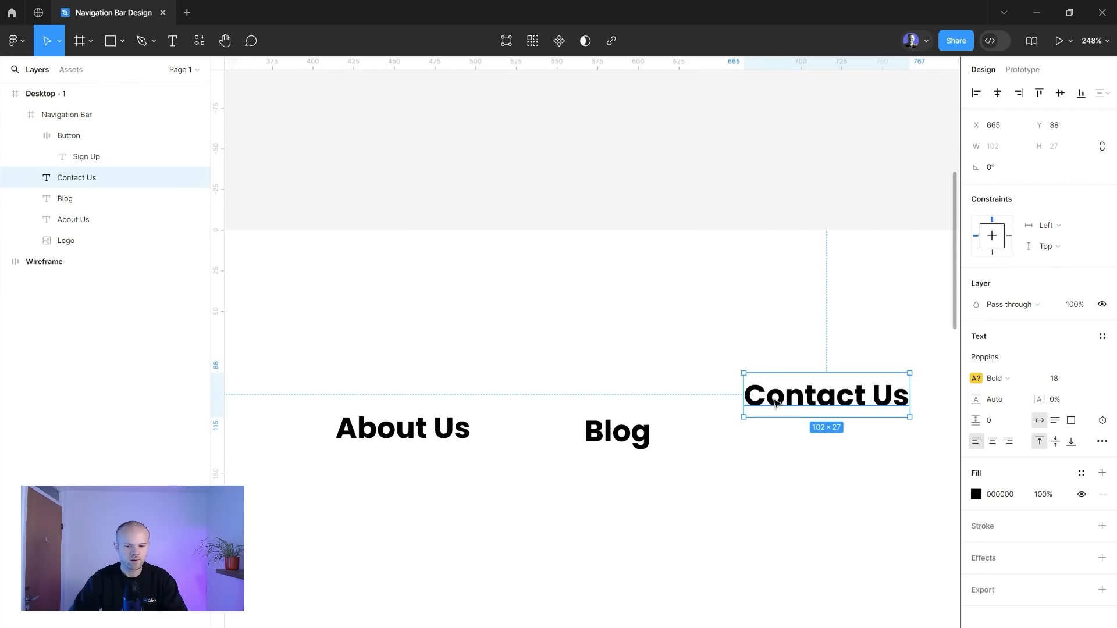
- Wrap the "About Us", "Blog" and "Contact Us" texts together in a new frame
click(590, 433)
click(423, 432)
scroll(500, 429, up, 2)
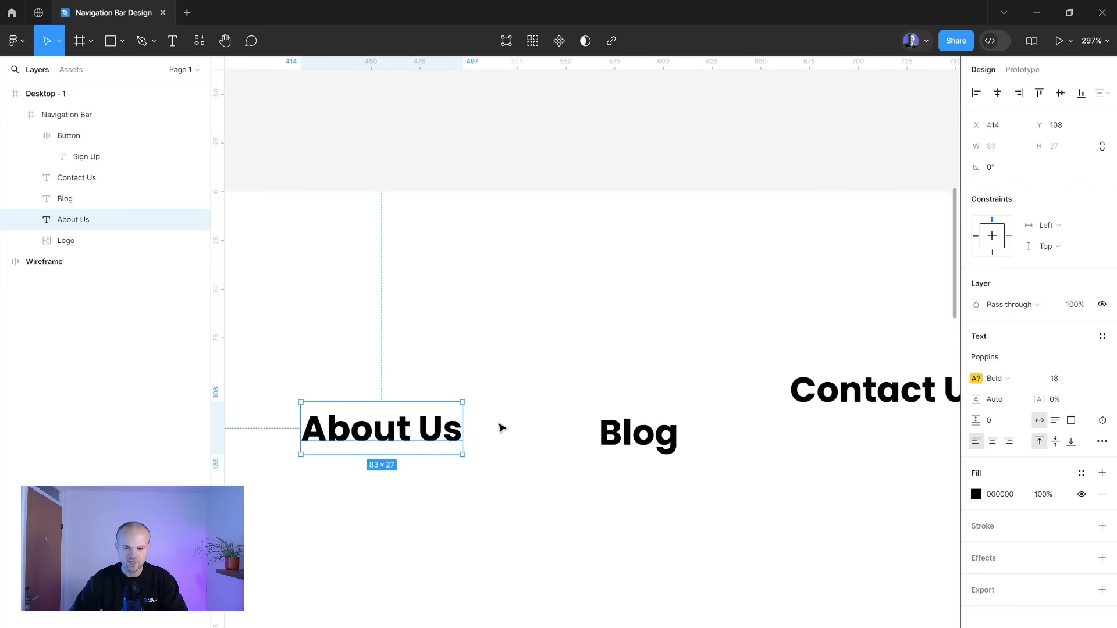
scroll(728, 401, down, 3)
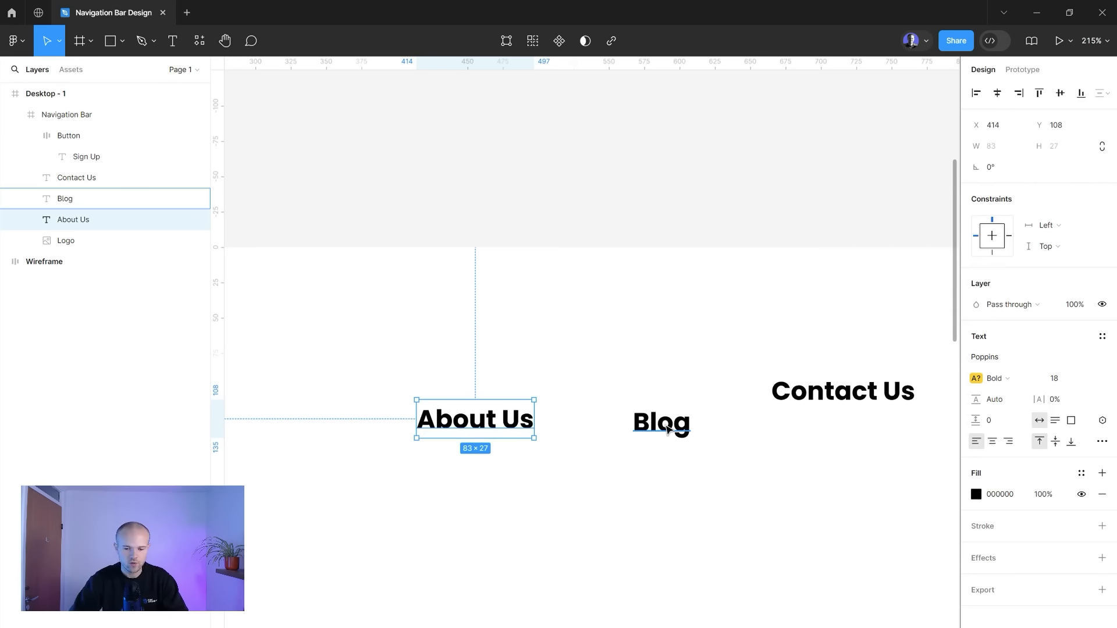
shift+click(669, 427)
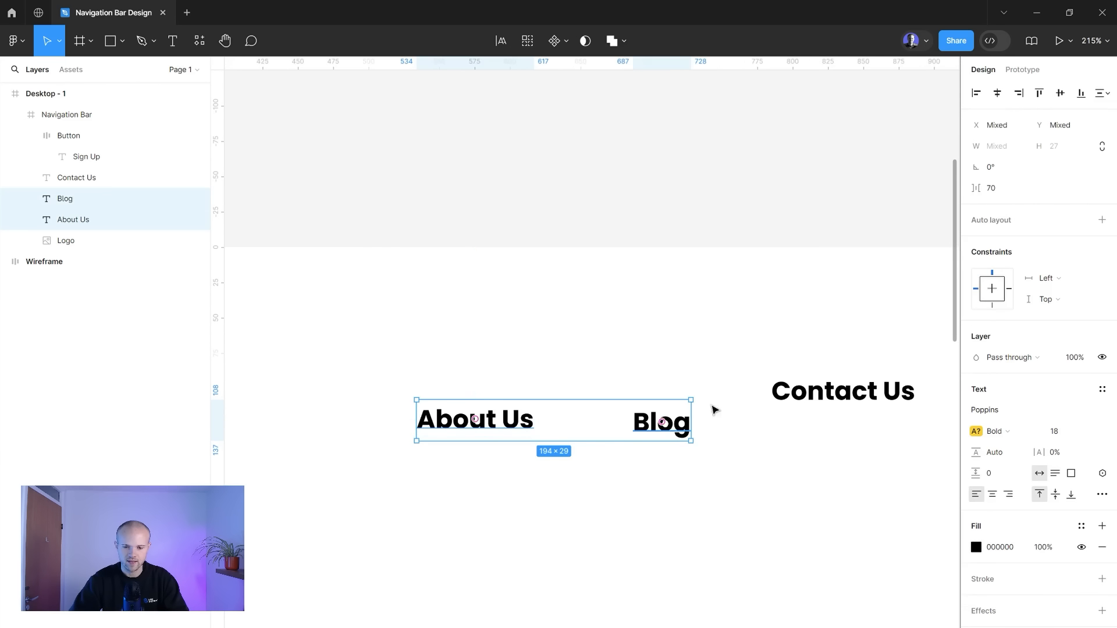
shift+click(810, 392)
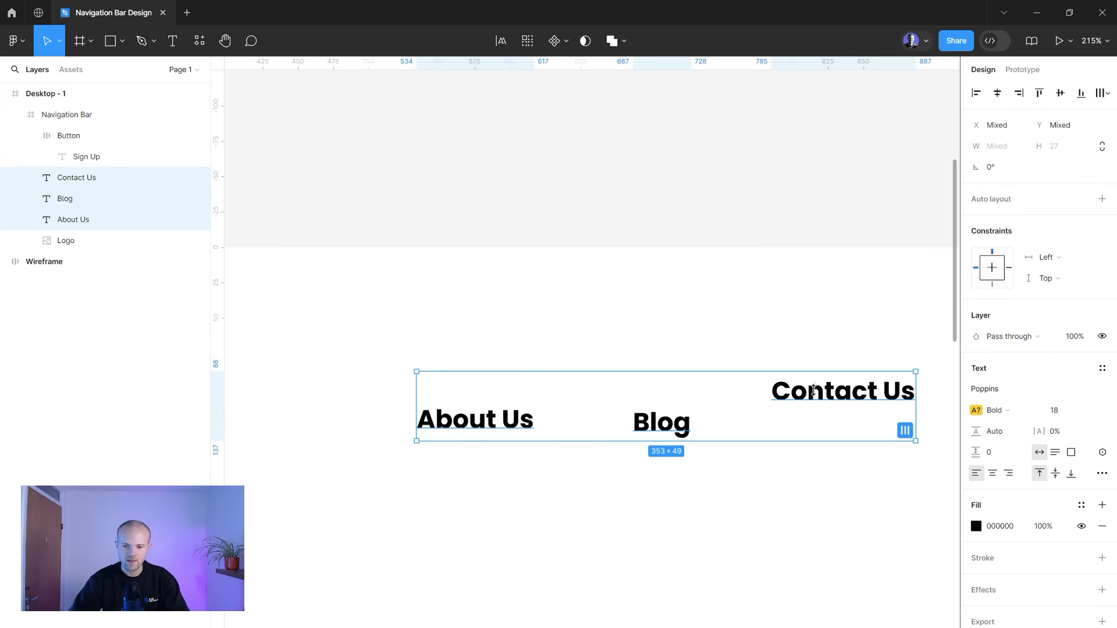
right_click(816, 396)
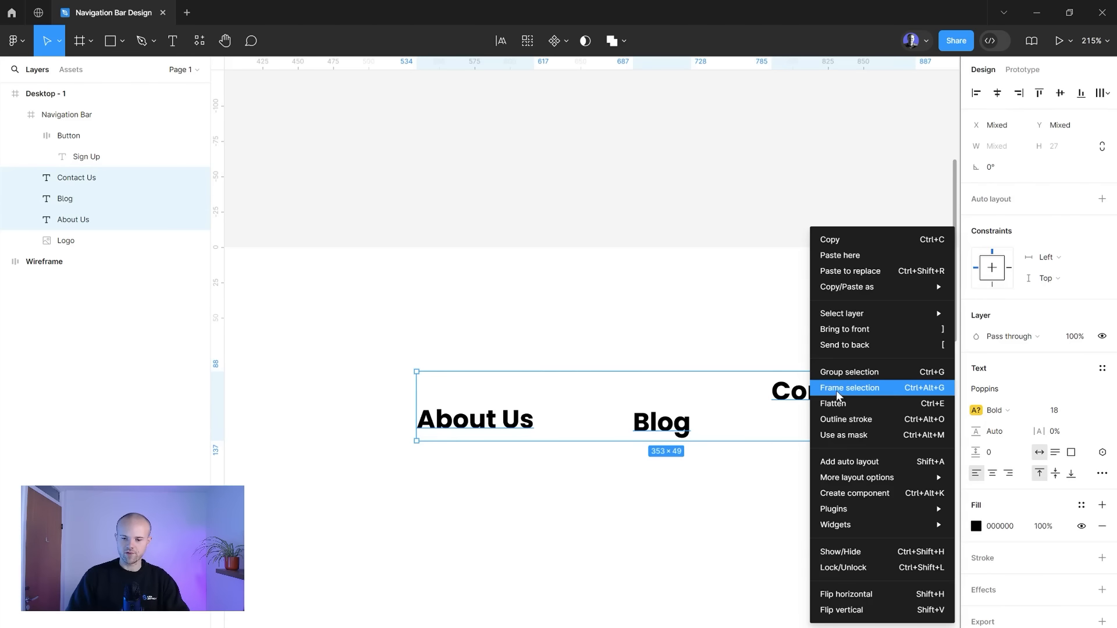
click(836, 389)
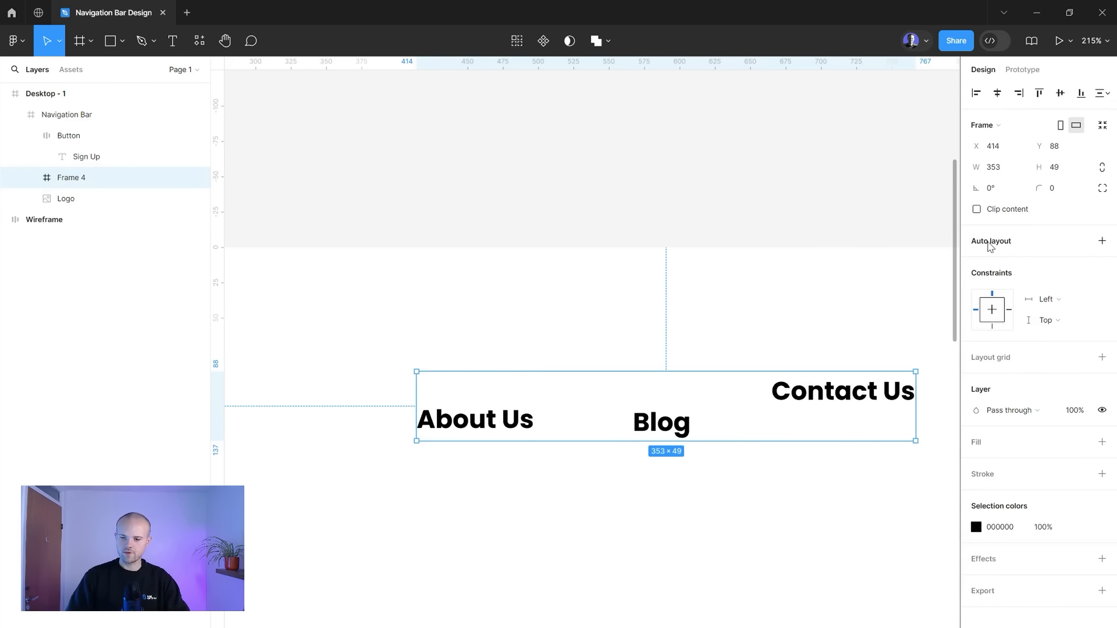
- Add auto layout to the frame around the three links and expand it to show its text layers
click(1101, 241)
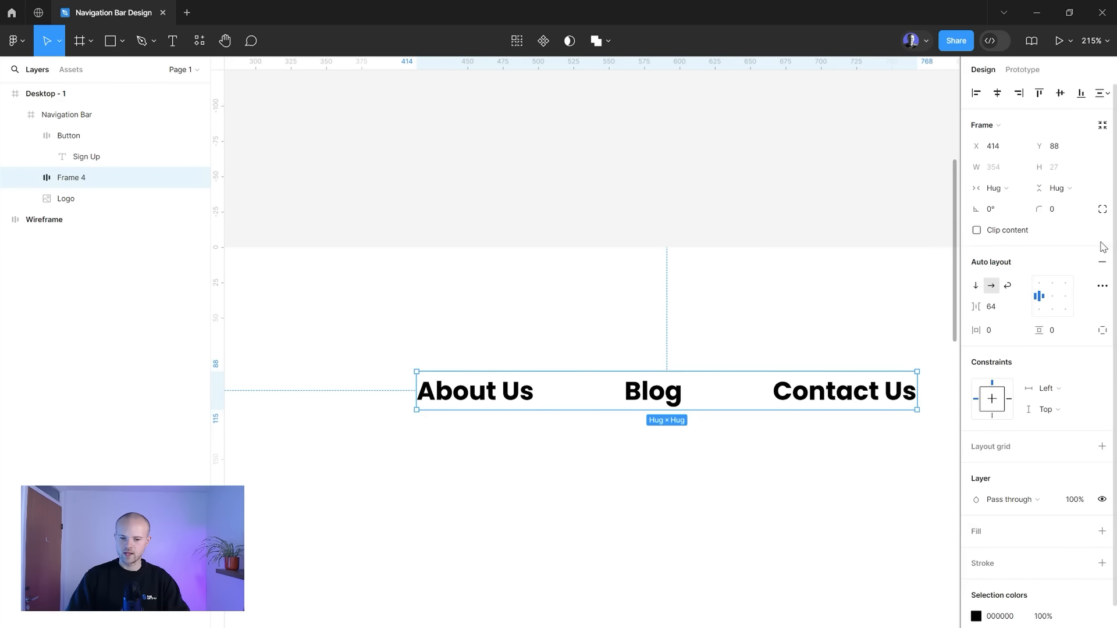
click(30, 178)
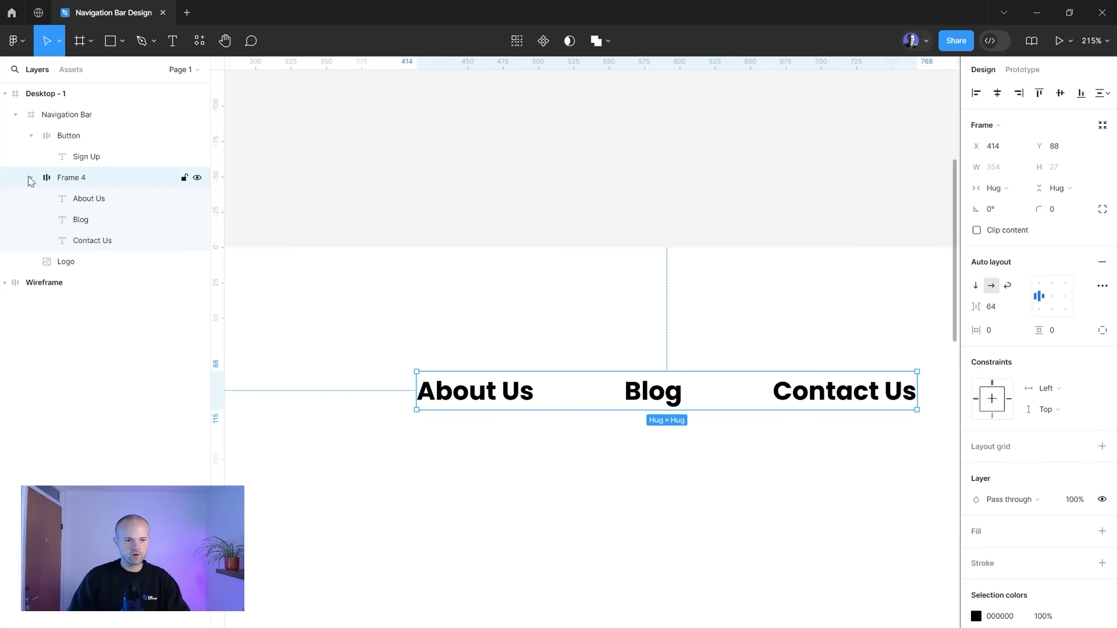
click(87, 198)
click(71, 178)
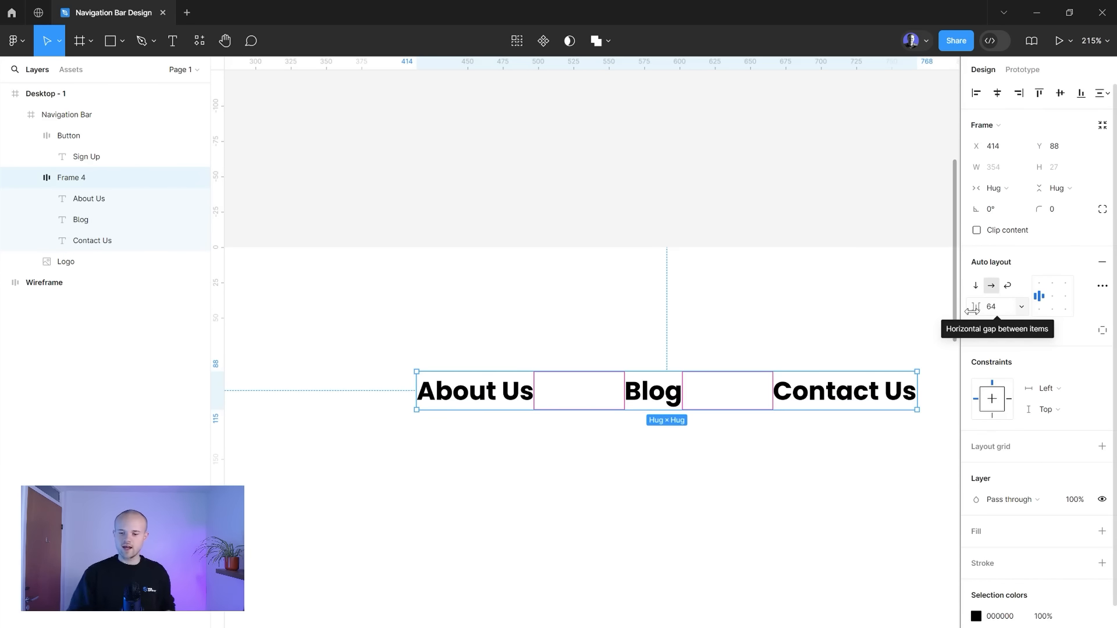
- Set the horizontal gap between the "About Us", "Blog" and "Contact Us" links to 32
drag(971, 311, 948, 305)
click(1005, 313)
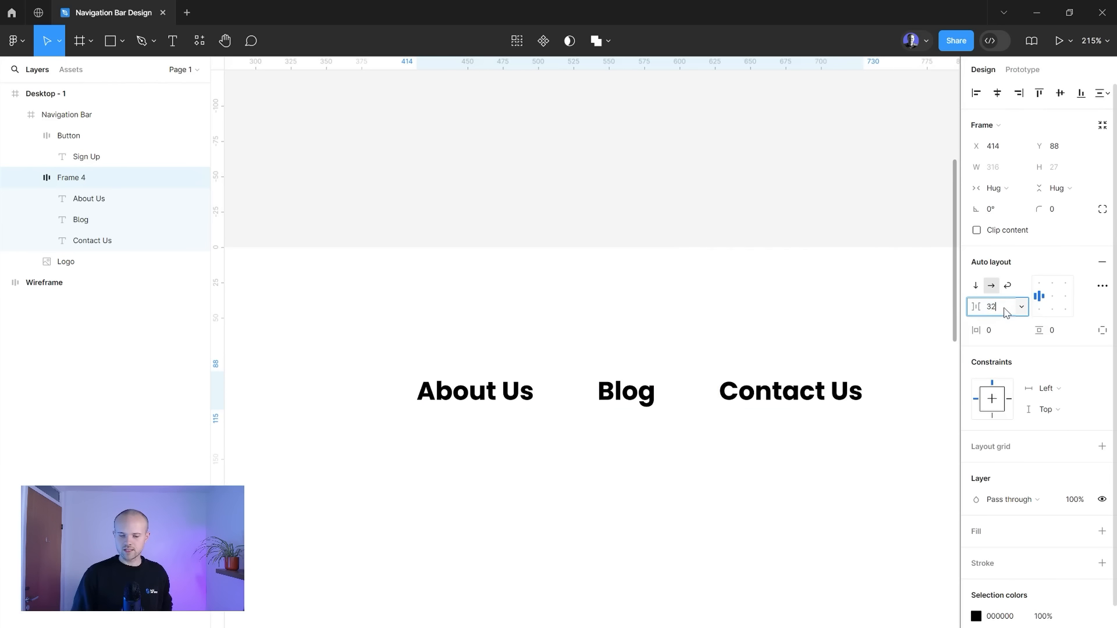
text(32)
key(Return)
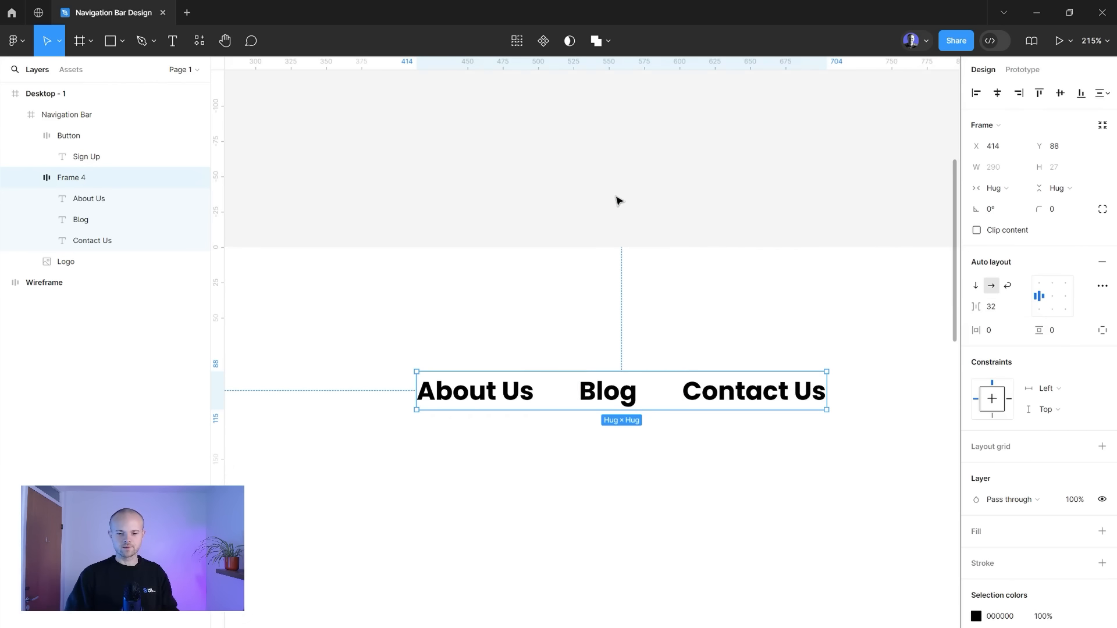
- Move the frame of three links freehand to about X 432, Y 116, between the logo and the Sign Up button
scroll(618, 201, down, 5)
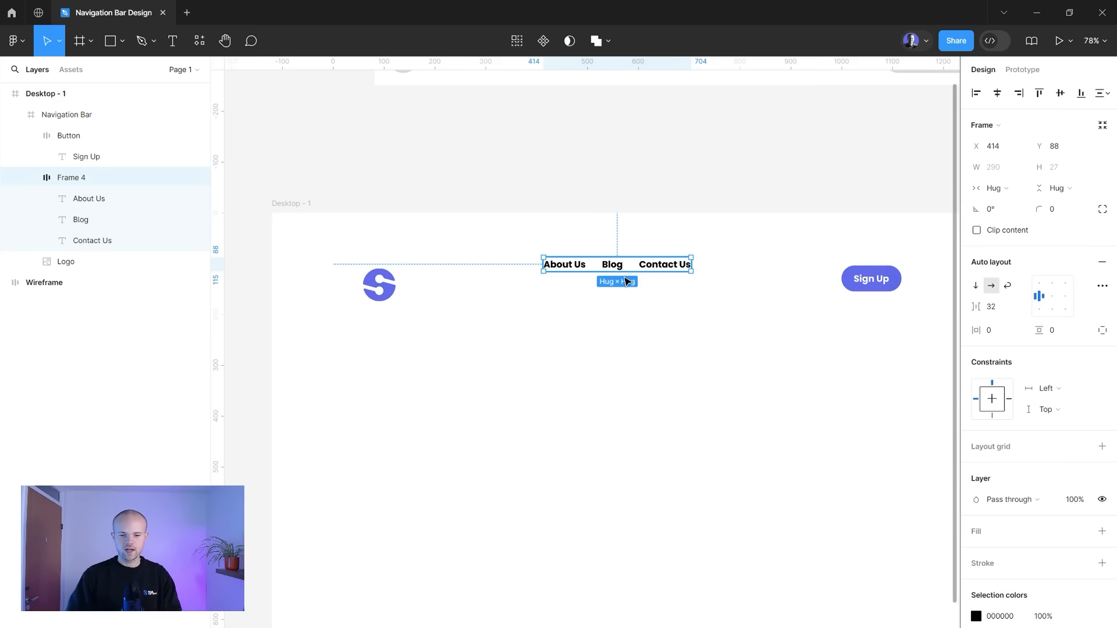
drag(625, 282, 634, 296)
click(669, 218)
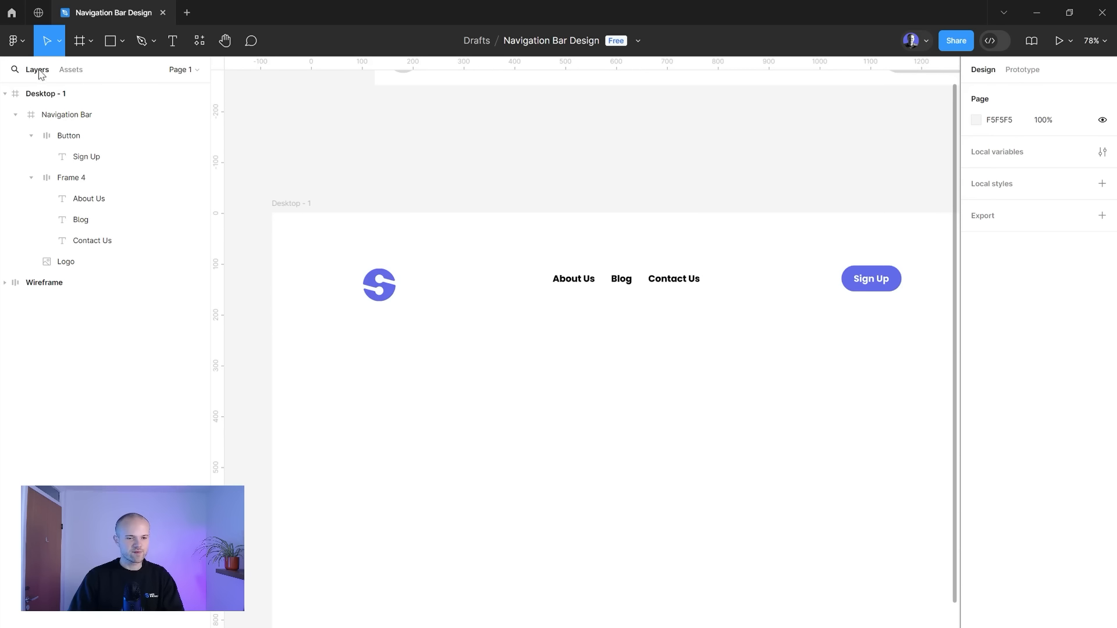
- Rename the frame containing the three links as "Nav Links"
click(75, 178)
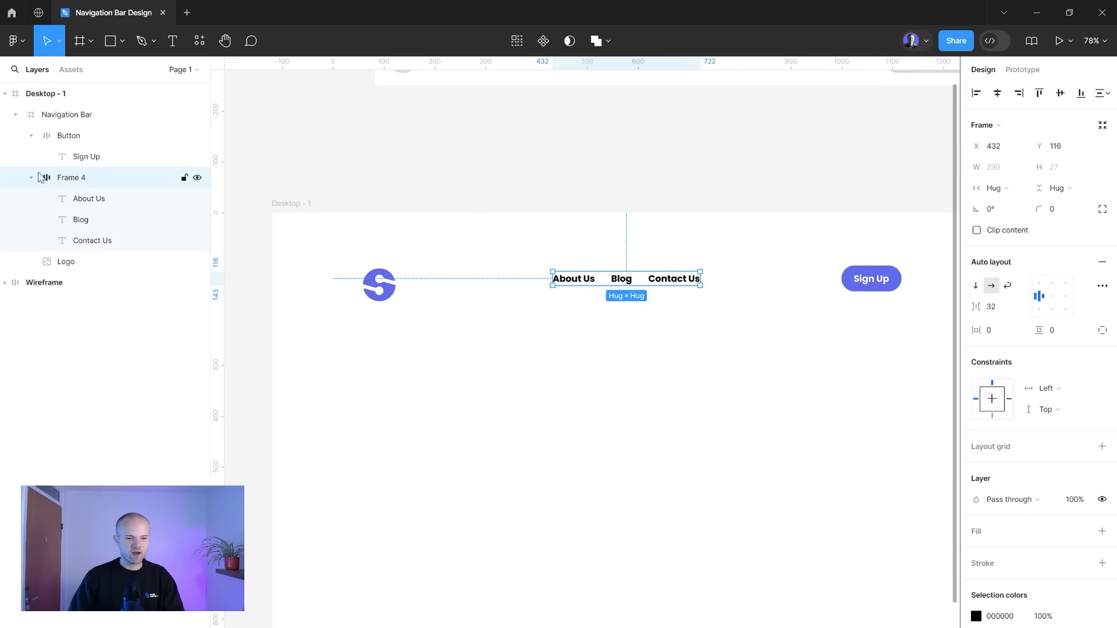
double_click(78, 178)
text(Nav Links)
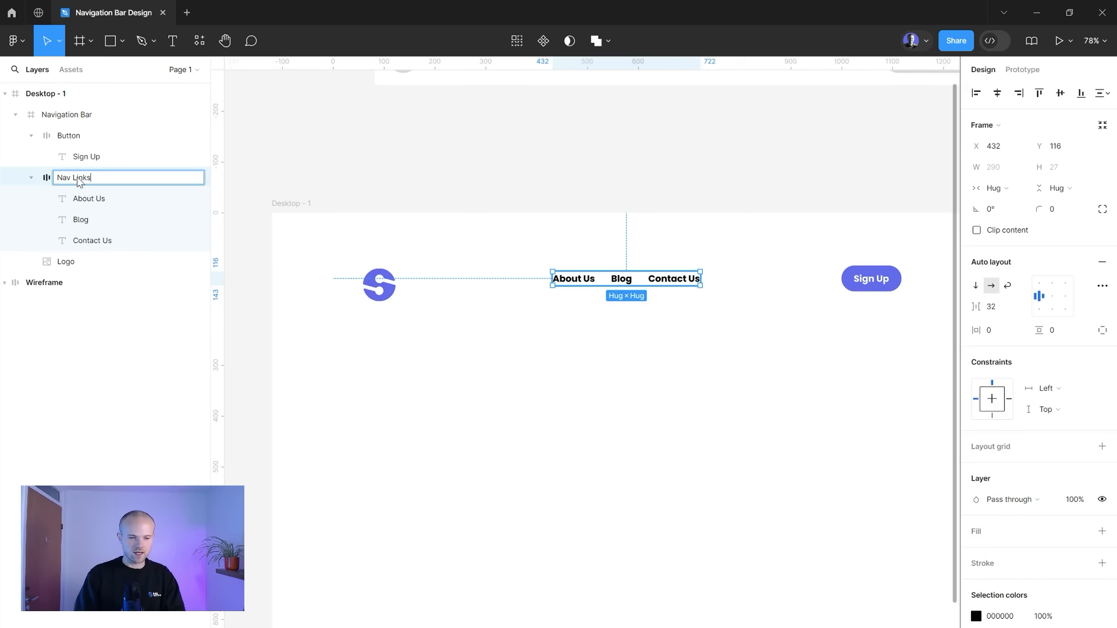
key(Return)
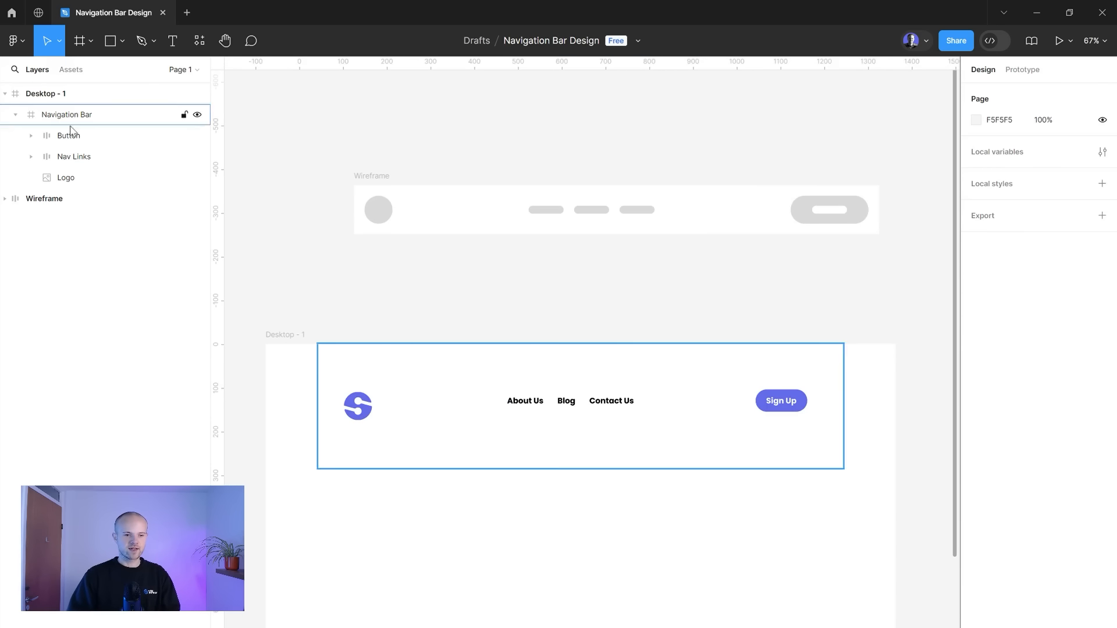
- Try moving the Nav Links frame and the logo freely within the navigation bar, and undo the moves
click(66, 177)
click(79, 157)
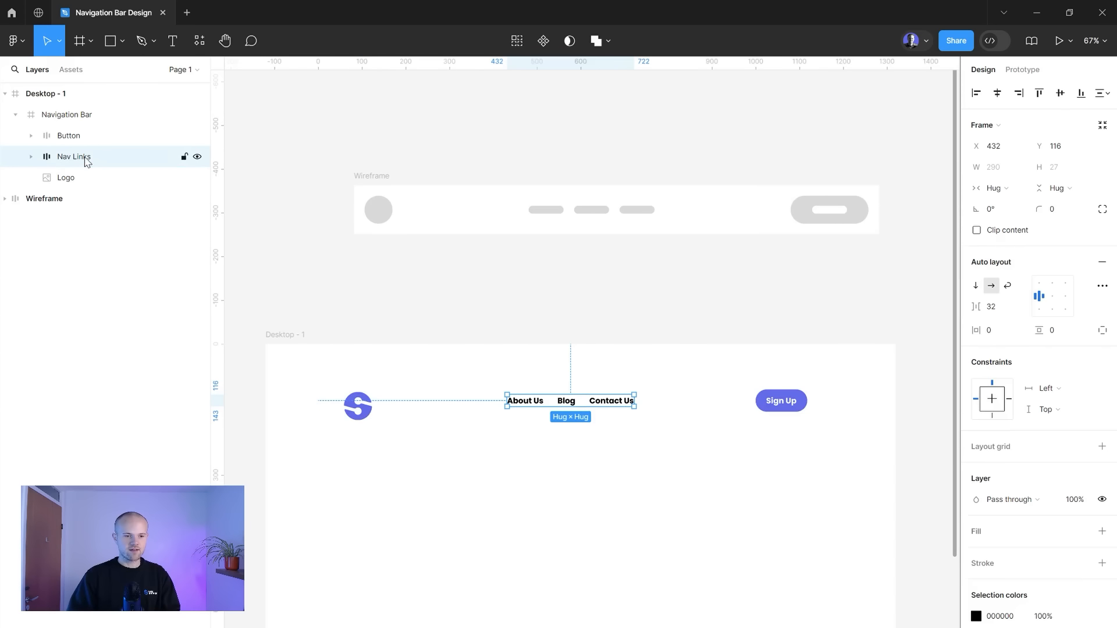
click(68, 136)
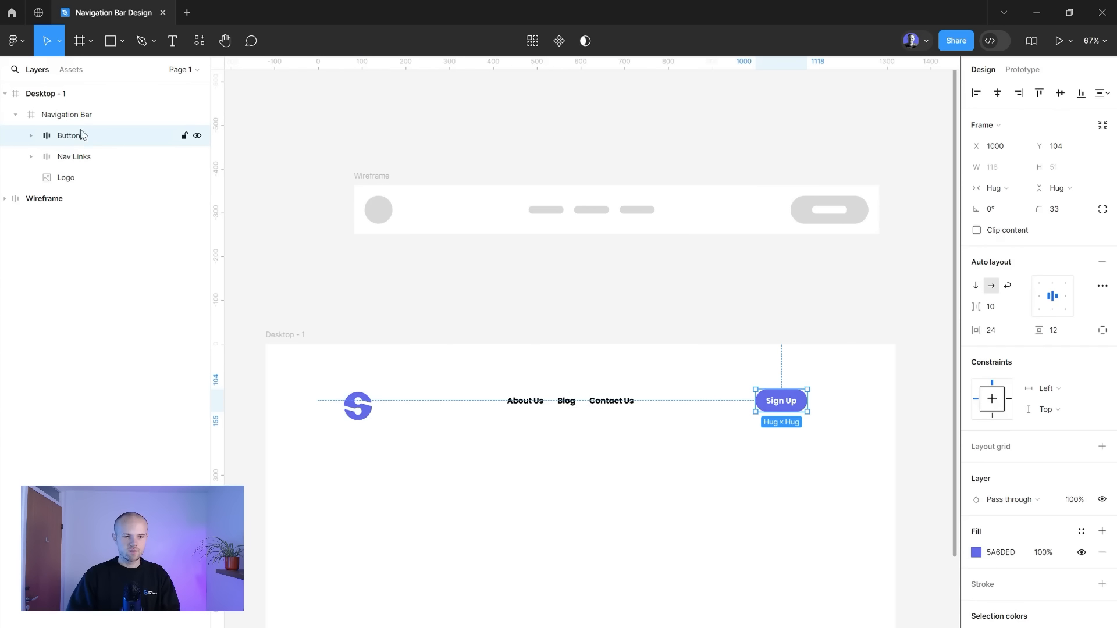
click(78, 157)
drag(538, 401, 560, 383)
click(358, 410)
drag(357, 414, 369, 425)
key(ctrl+z)
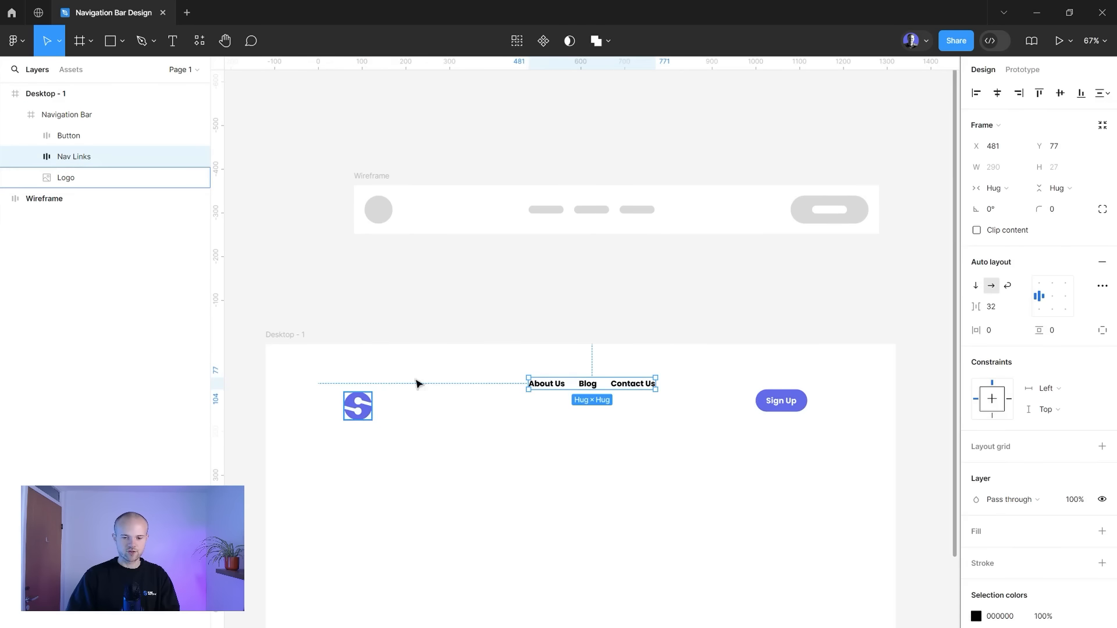
key(ctrl+z)
click(552, 300)
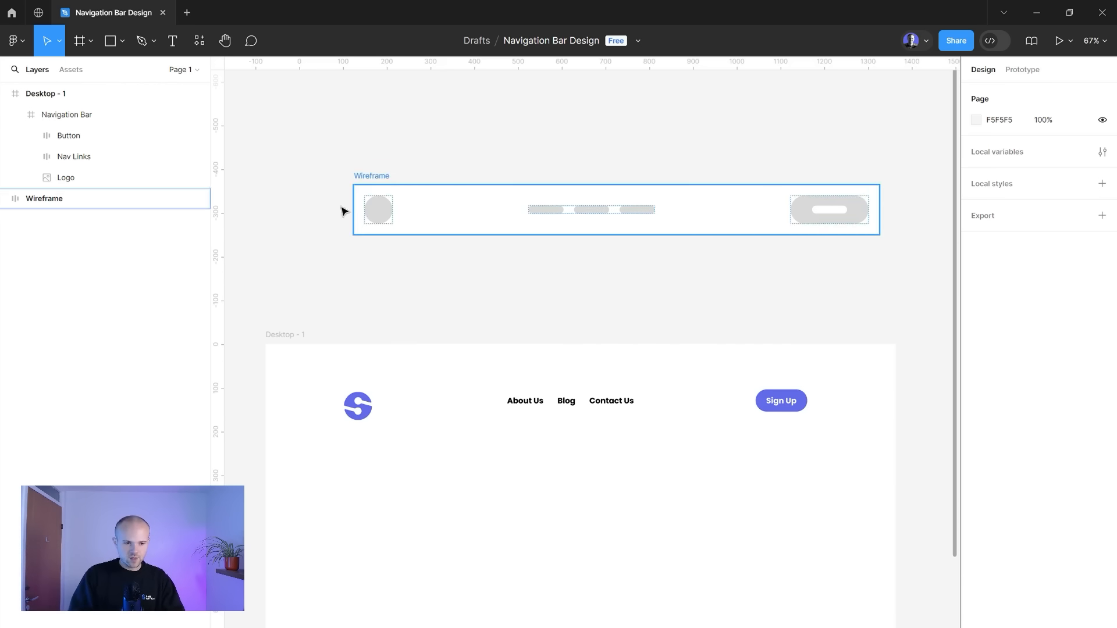
- Add auto layout to the Navigation Bar frame that holds the logo, links and button
click(65, 116)
click(356, 277)
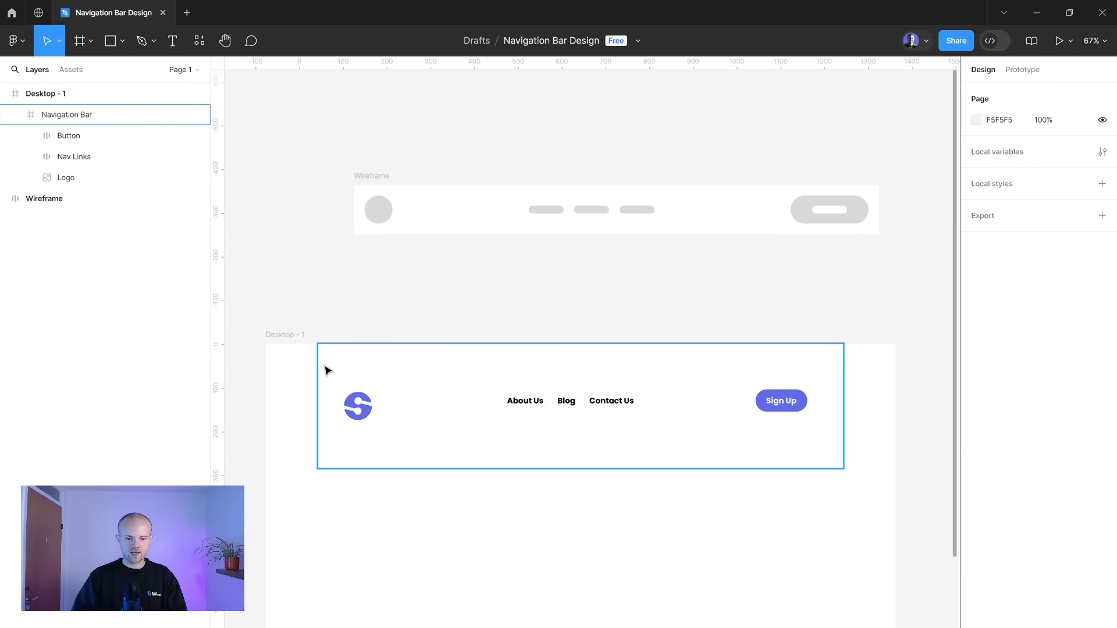
click(834, 378)
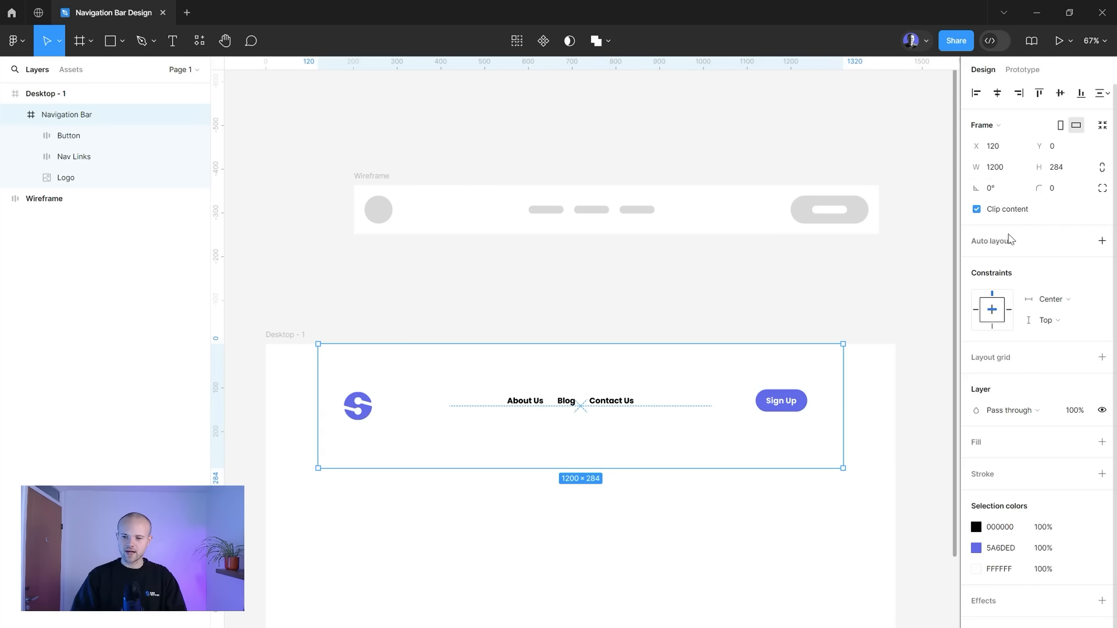
click(1102, 240)
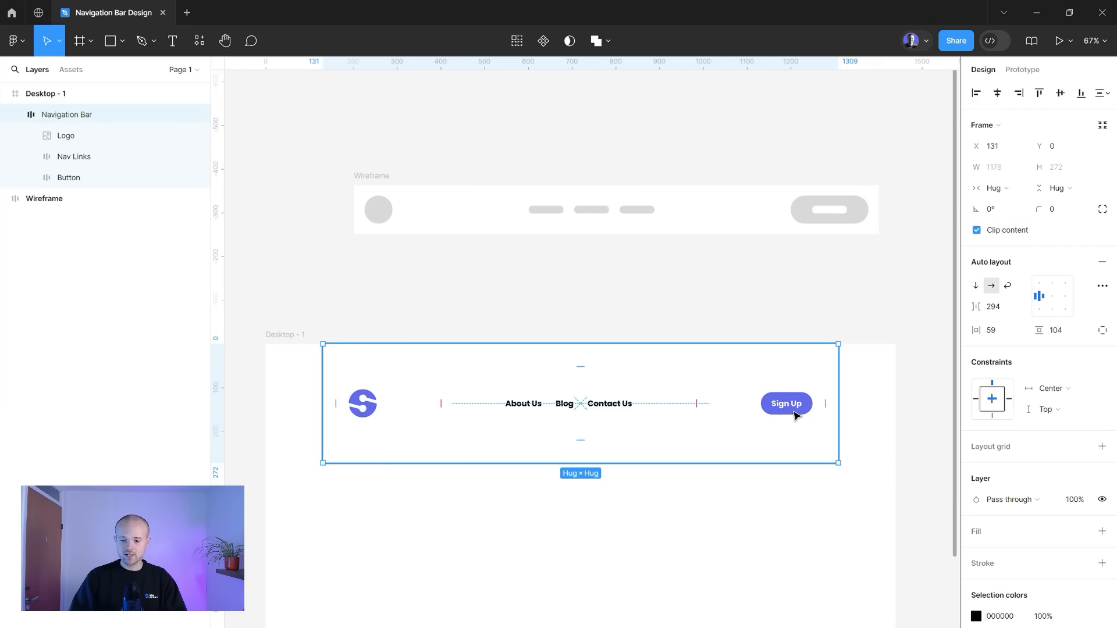
- Give the Navigation Bar frame a fixed width of 1200 and keep its height hugging the contents
scroll(822, 369, up, 5)
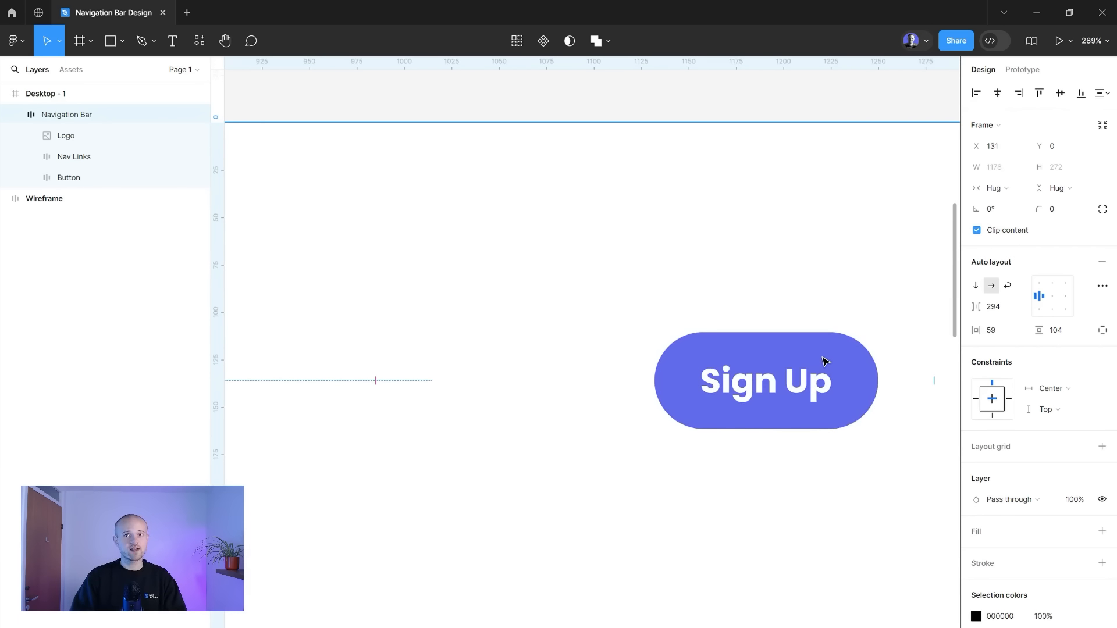
scroll(823, 362, down, 6)
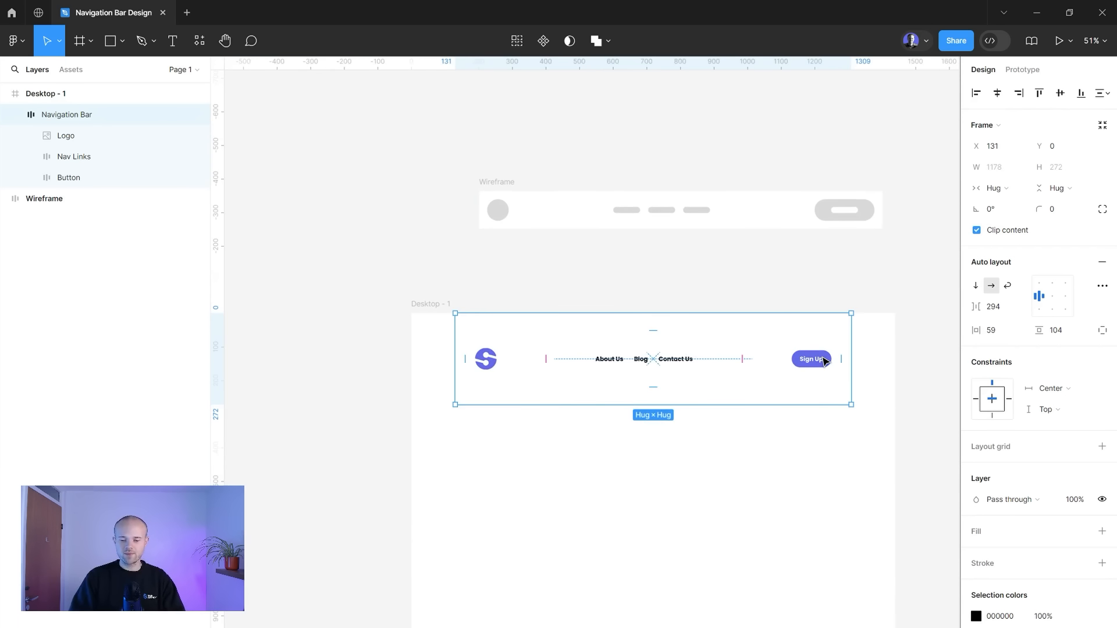
click(1009, 198)
click(1015, 169)
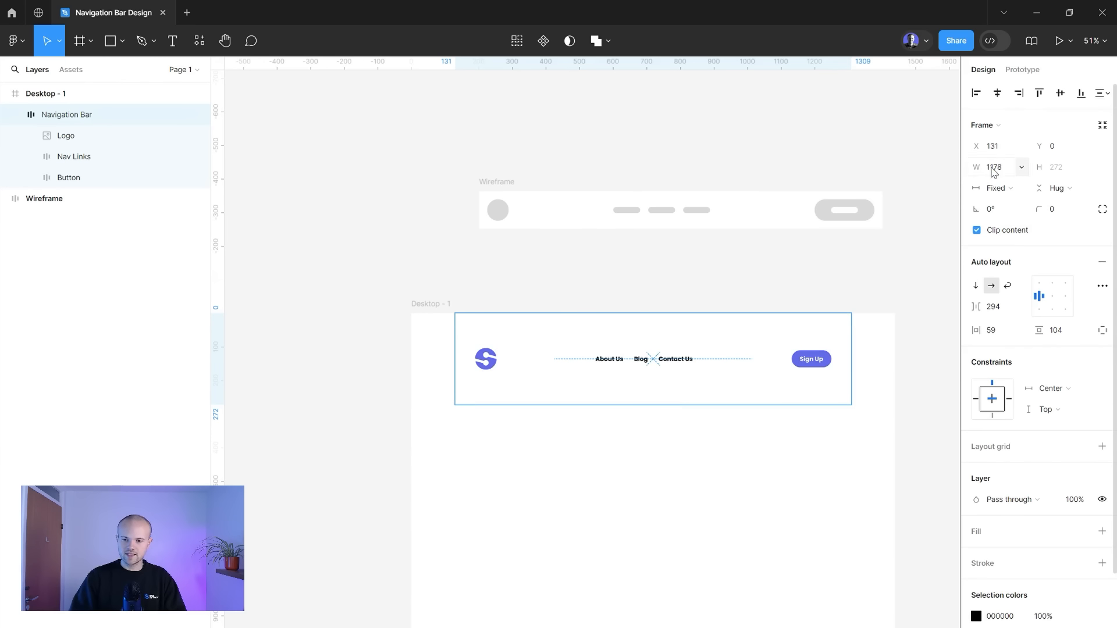
click(994, 169)
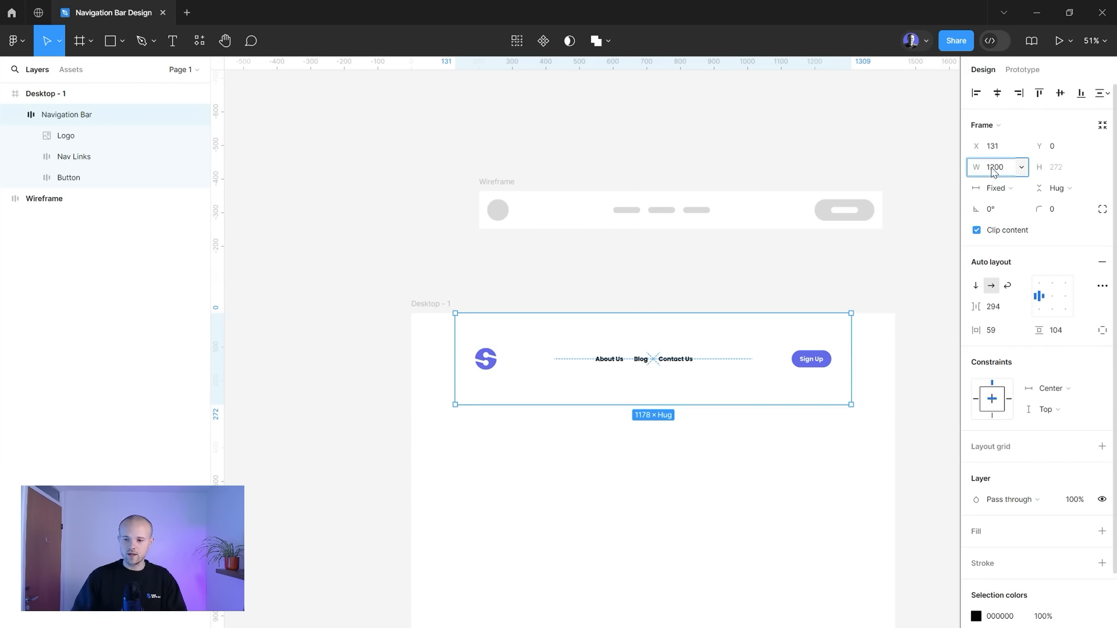
key(Return)
click(1057, 188)
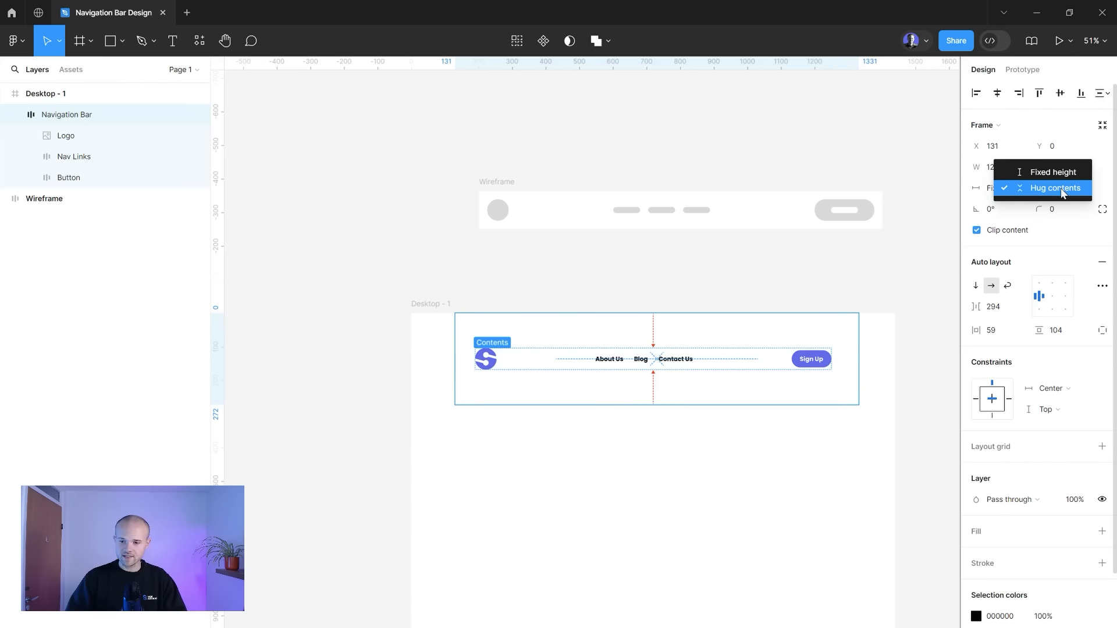
click(1062, 189)
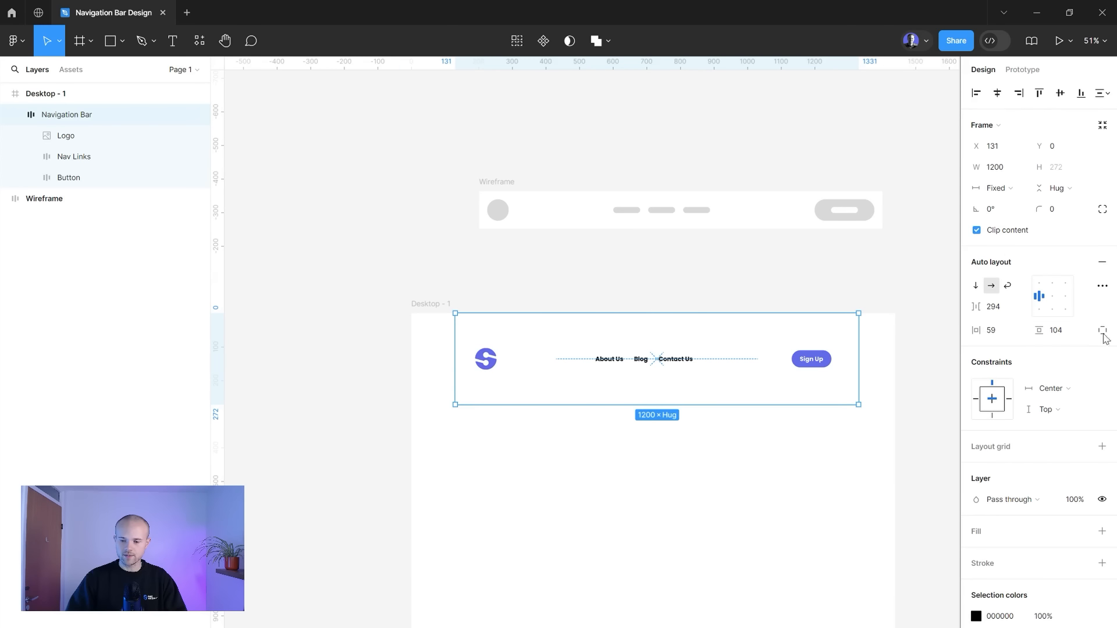
- Try a smaller fixed horizontal gap of 148 between the Navigation Bar's items
scroll(994, 328, down, 2)
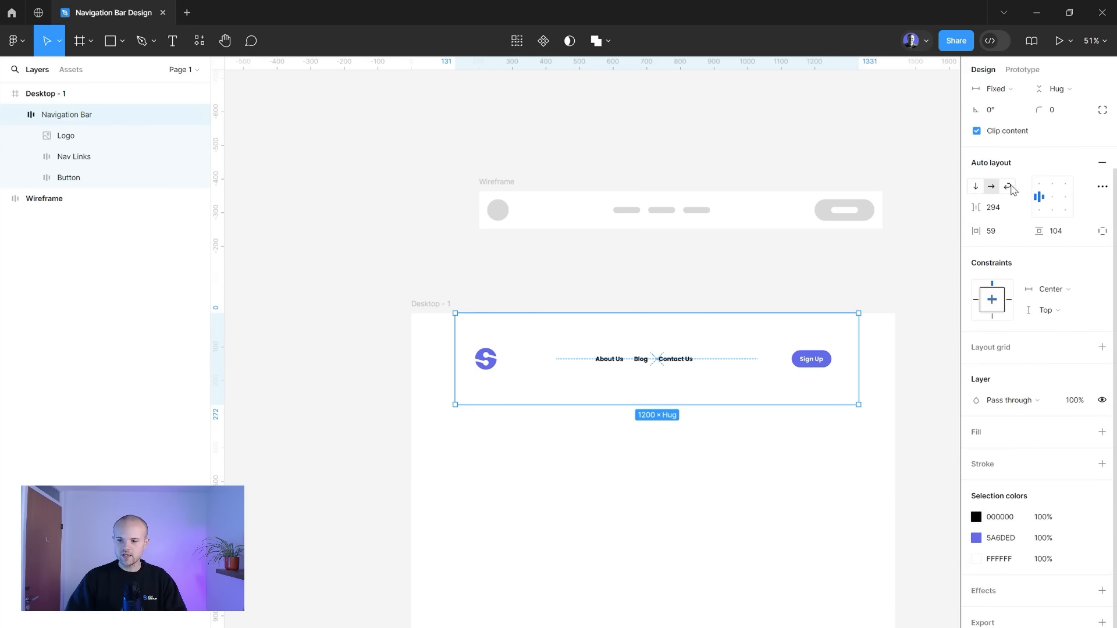
click(977, 187)
click(990, 187)
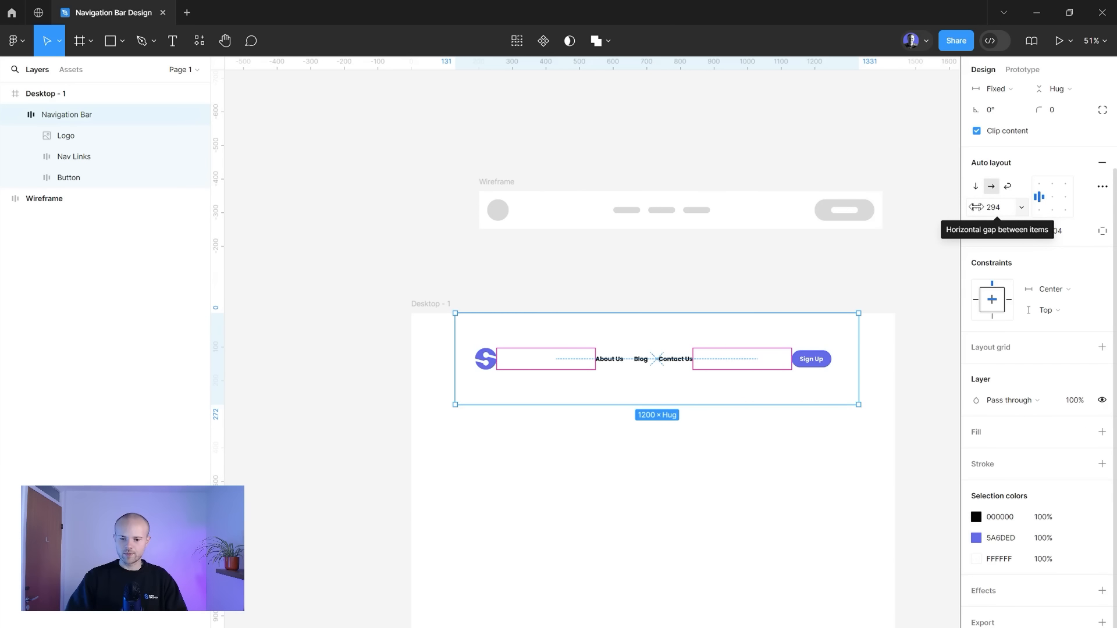
drag(975, 207, 810, 244)
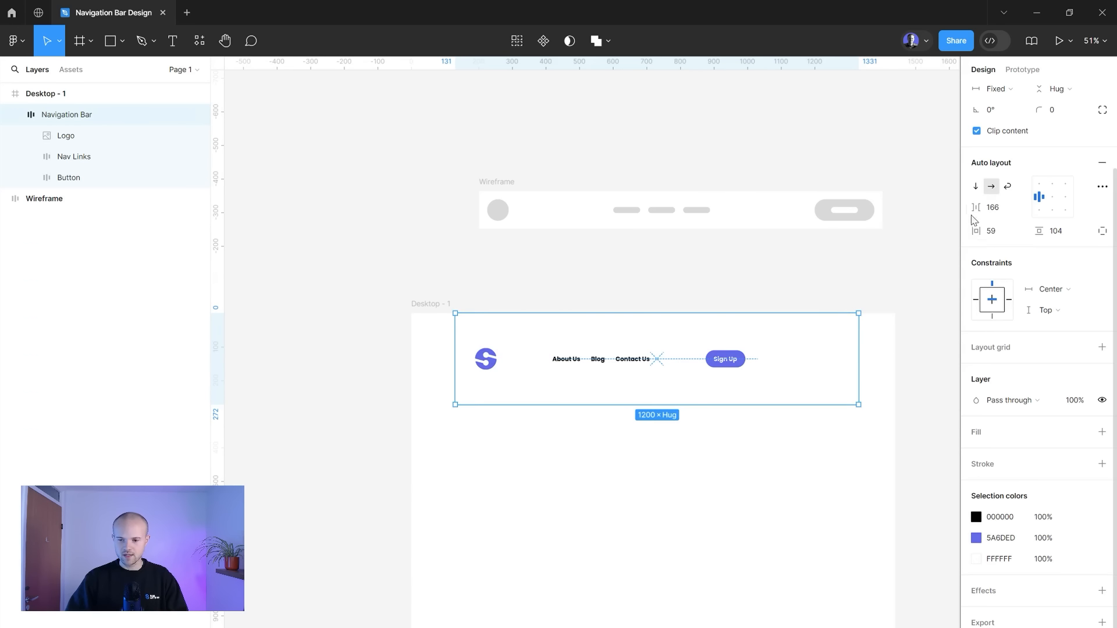
mouse_move(970, 213)
mouse_down()
mouse_move(1023, 215)
mouse_move(1024, 228)
mouse_move(837, 251)
mouse_move(956, 242)
mouse_move(975, 208)
mouse_up()
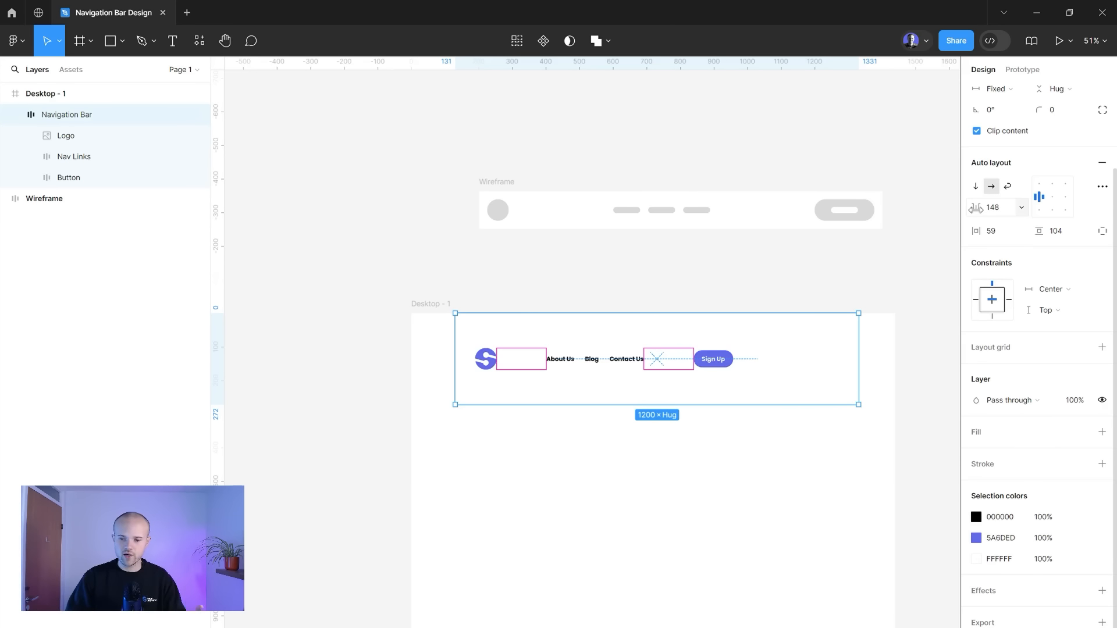
- Set the horizontal gap between the Navigation Bar's items to Auto
scroll(977, 210, up, 1)
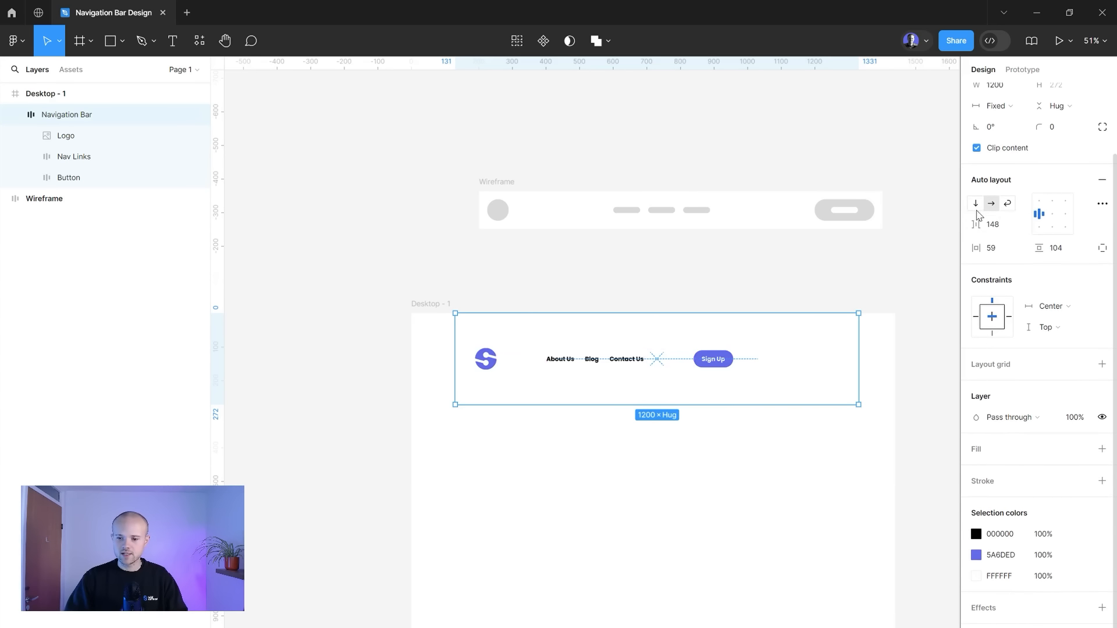
click(1022, 226)
click(1016, 265)
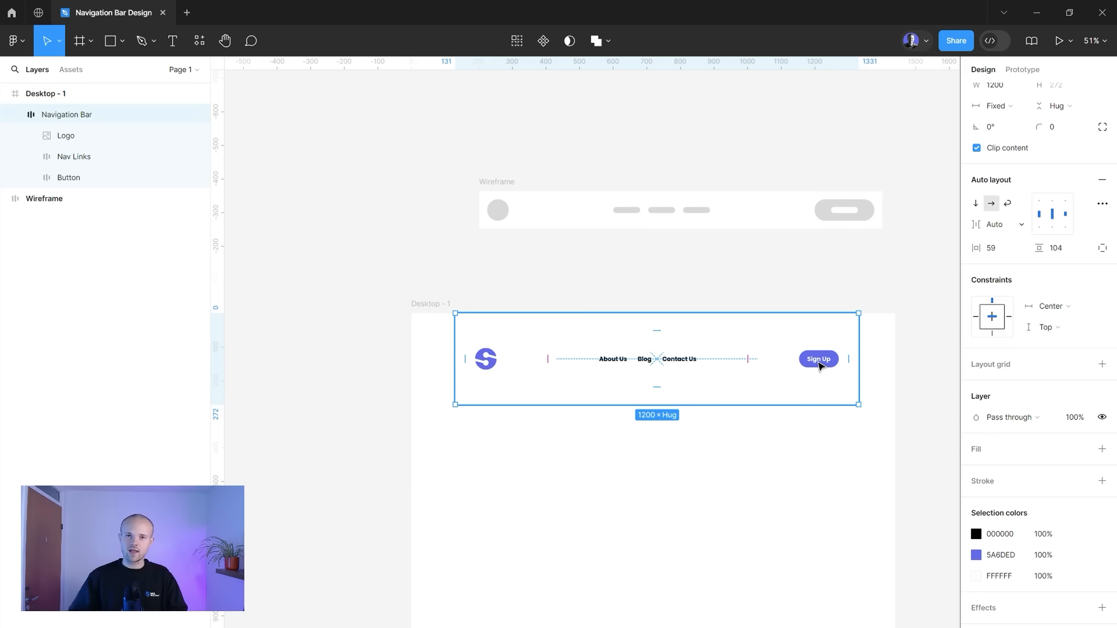
click(649, 360)
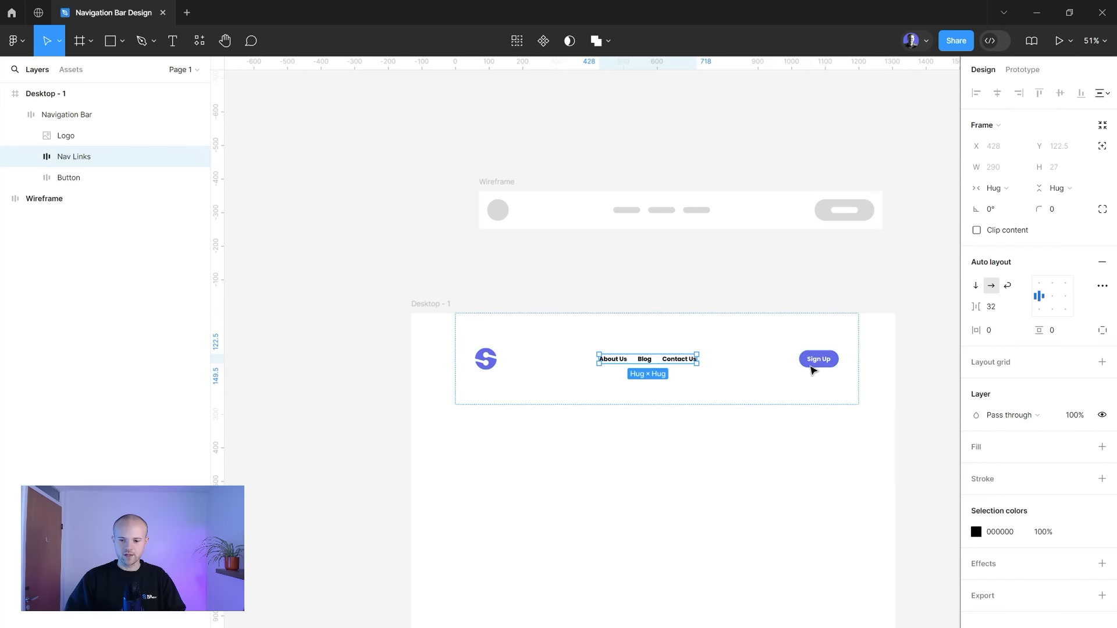
click(753, 379)
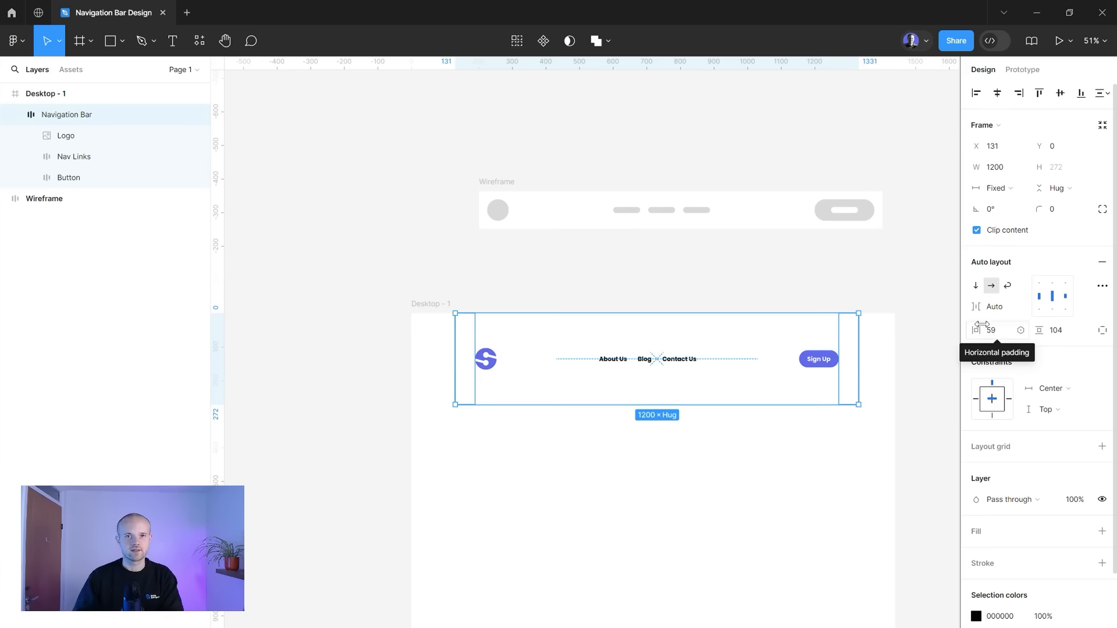
- Check the Wireframe frame's padding and set the Navigation Bar's horizontal and vertical padding to 24 each
click(512, 191)
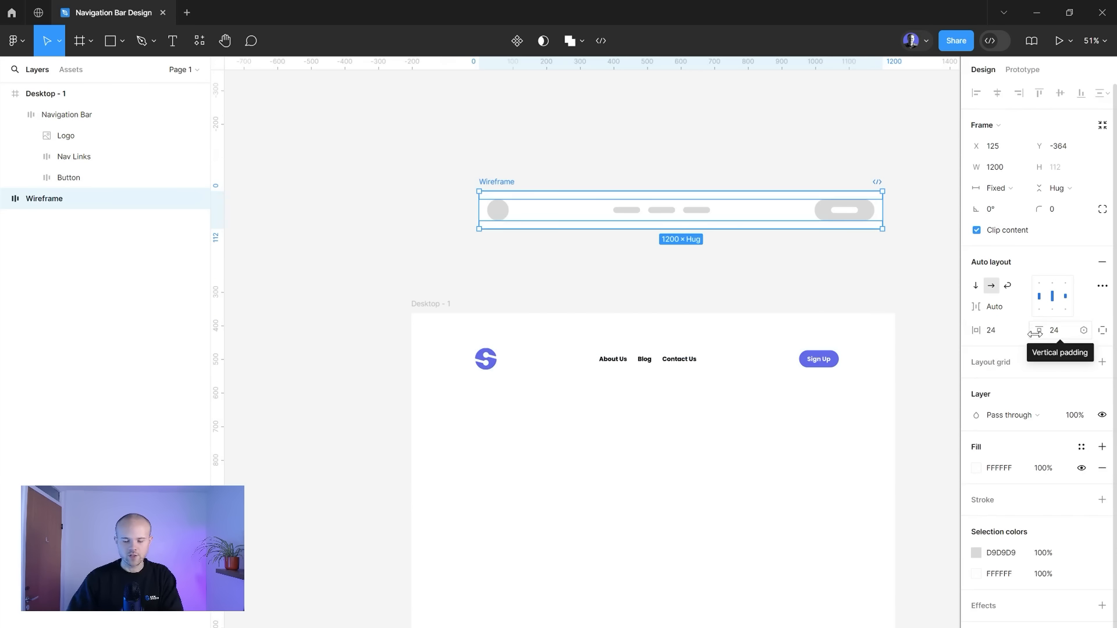
click(543, 365)
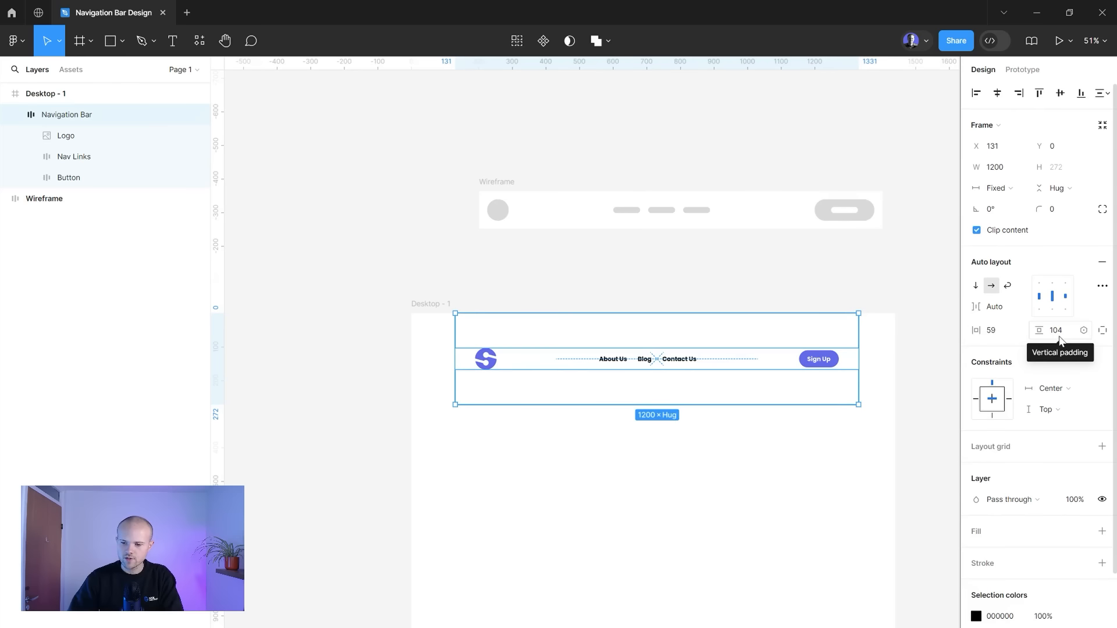
click(990, 337)
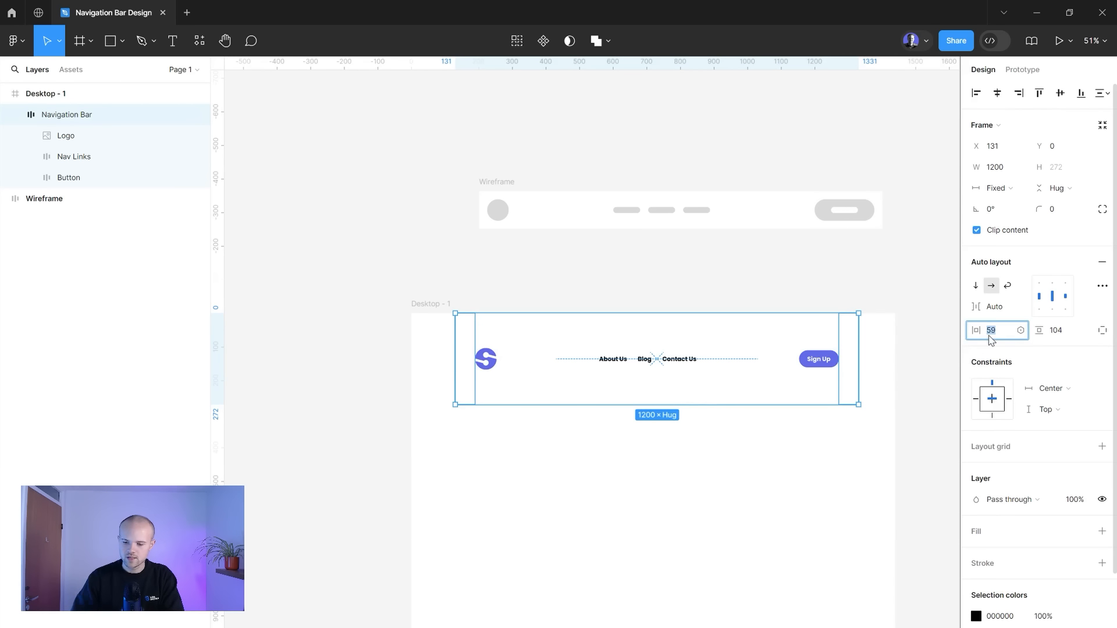
text(24)
key(Return)
click(1058, 335)
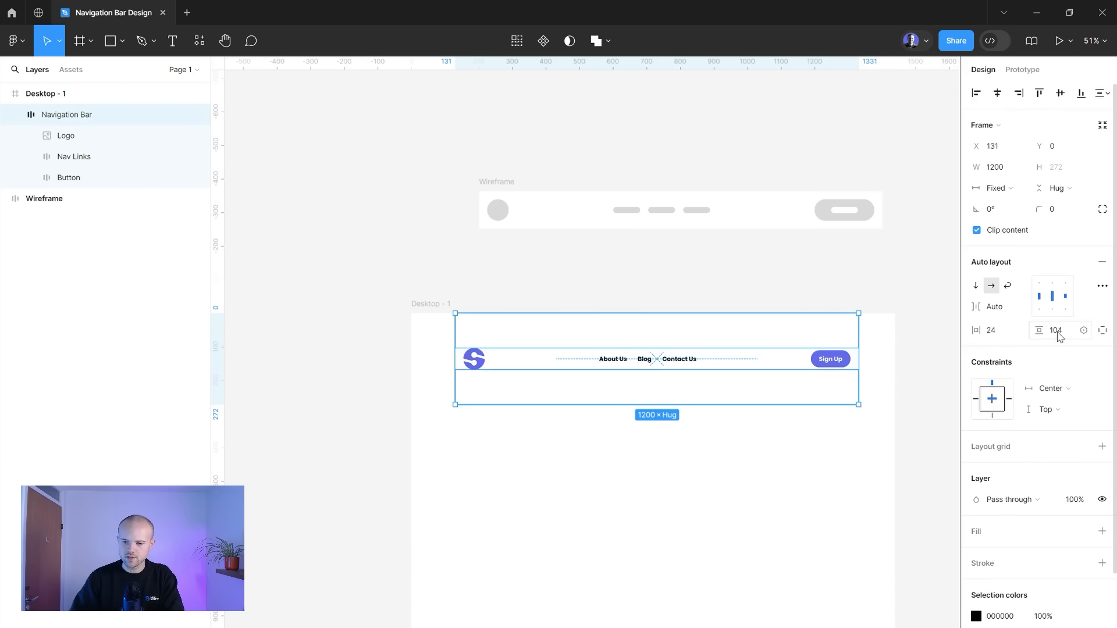
text(24)
key(Return)
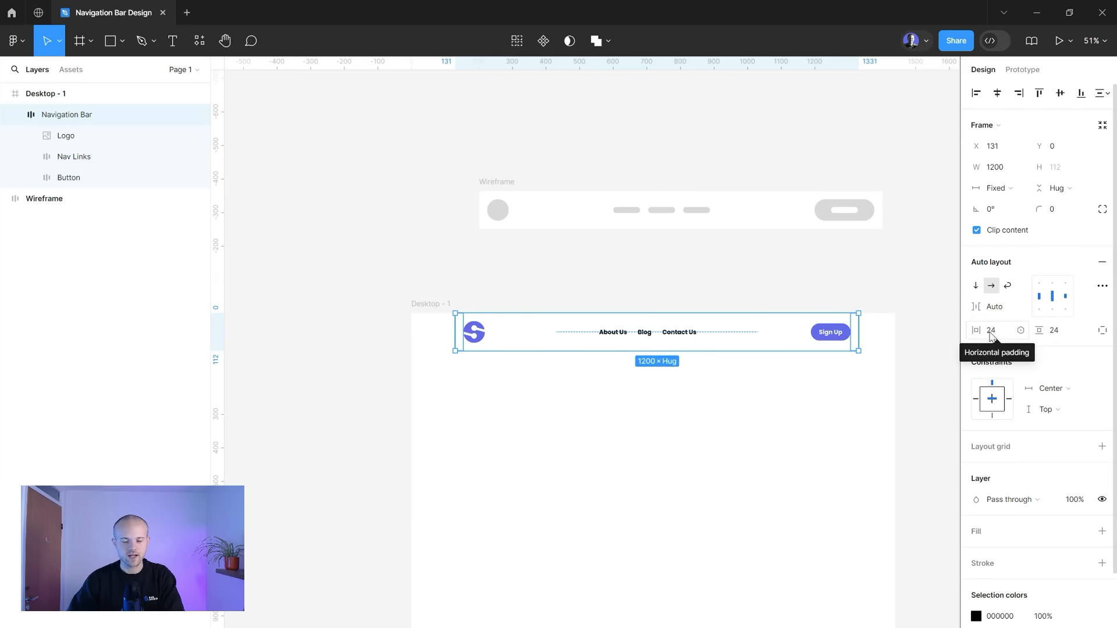
click(770, 394)
scroll(770, 394, up, 5)
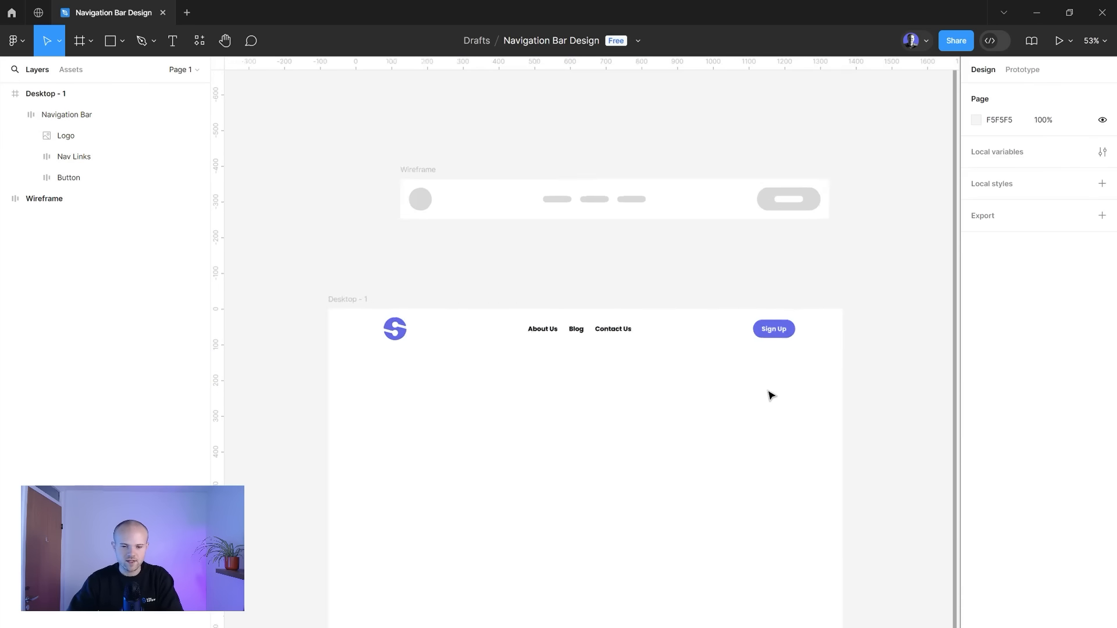
scroll(770, 394, left, 3)
scroll(548, 316, down, 3)
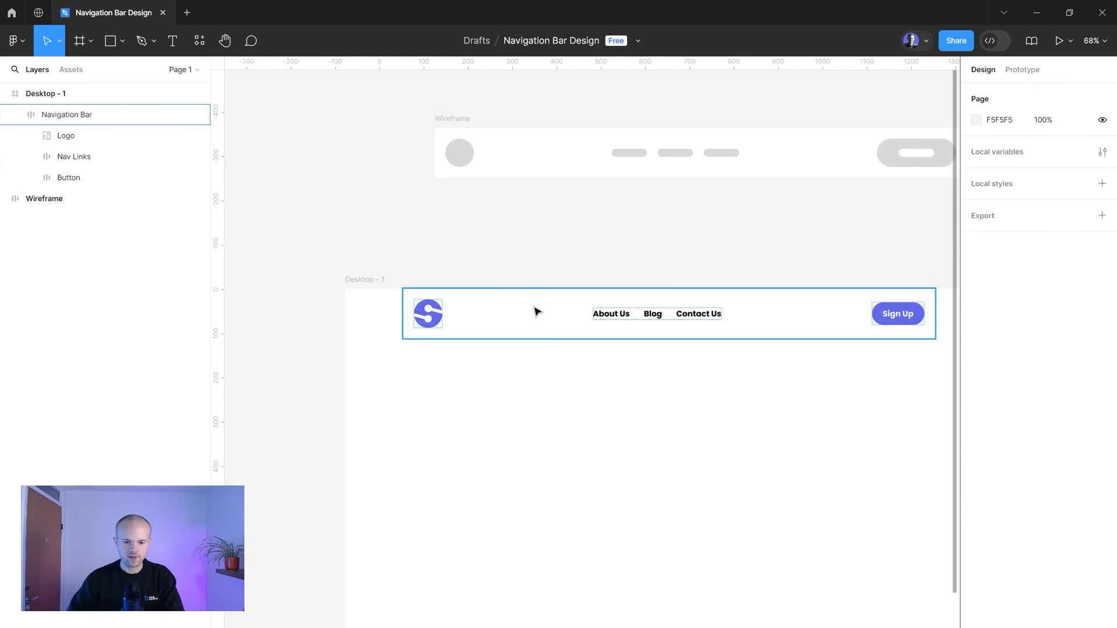
scroll(534, 310, right, 2)
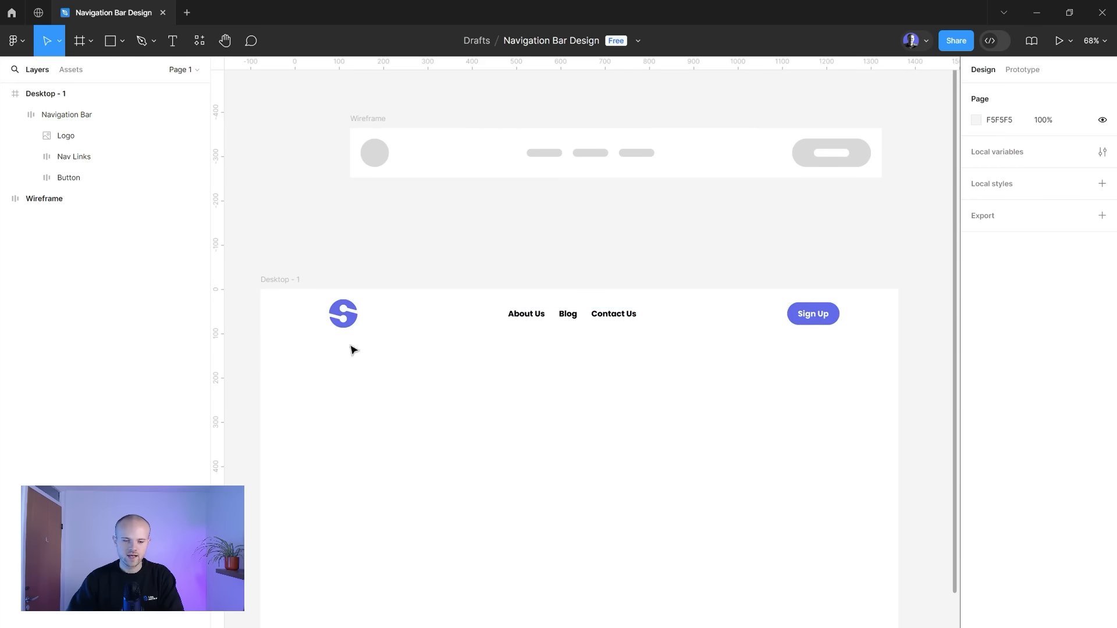
scroll(739, 317, down, 2)
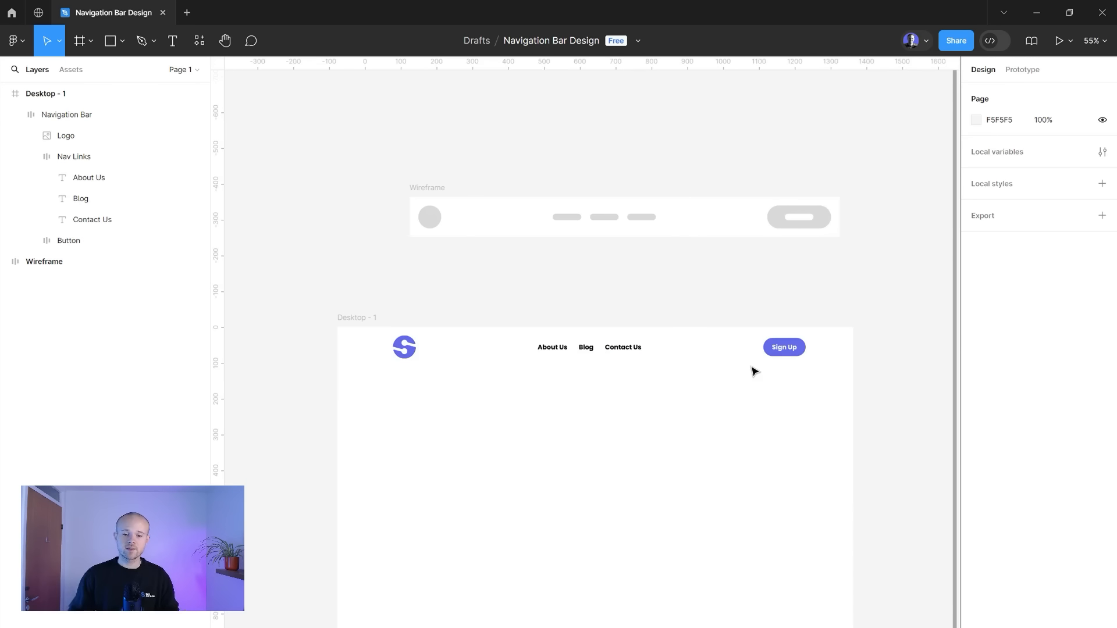
scroll(754, 371, down, 5)
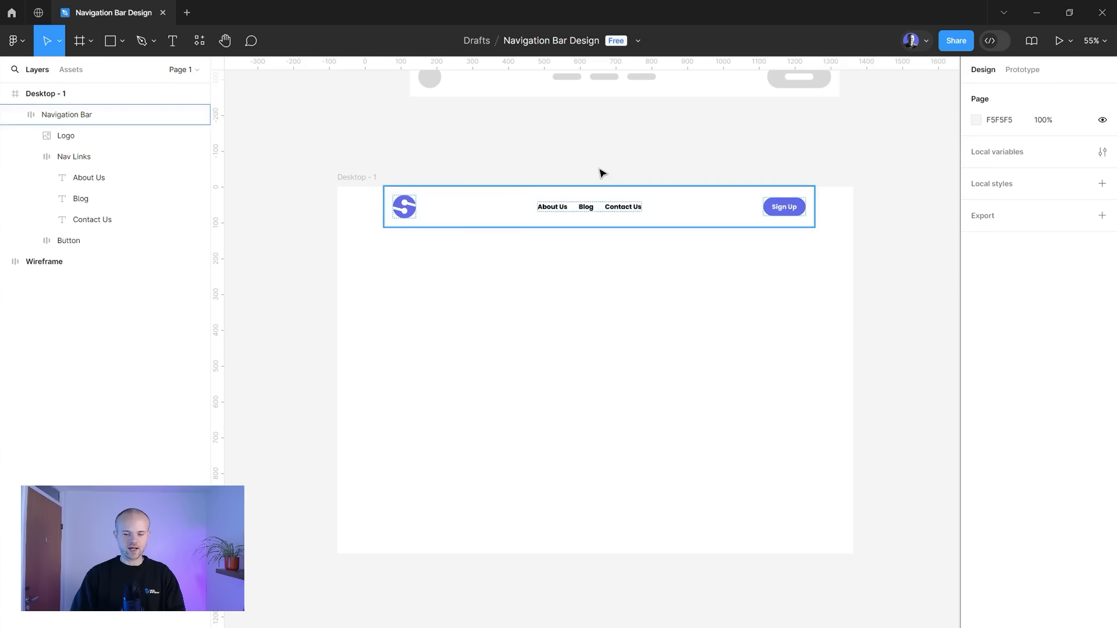
scroll(556, 293, up, 2)
scroll(557, 292, right, 2)
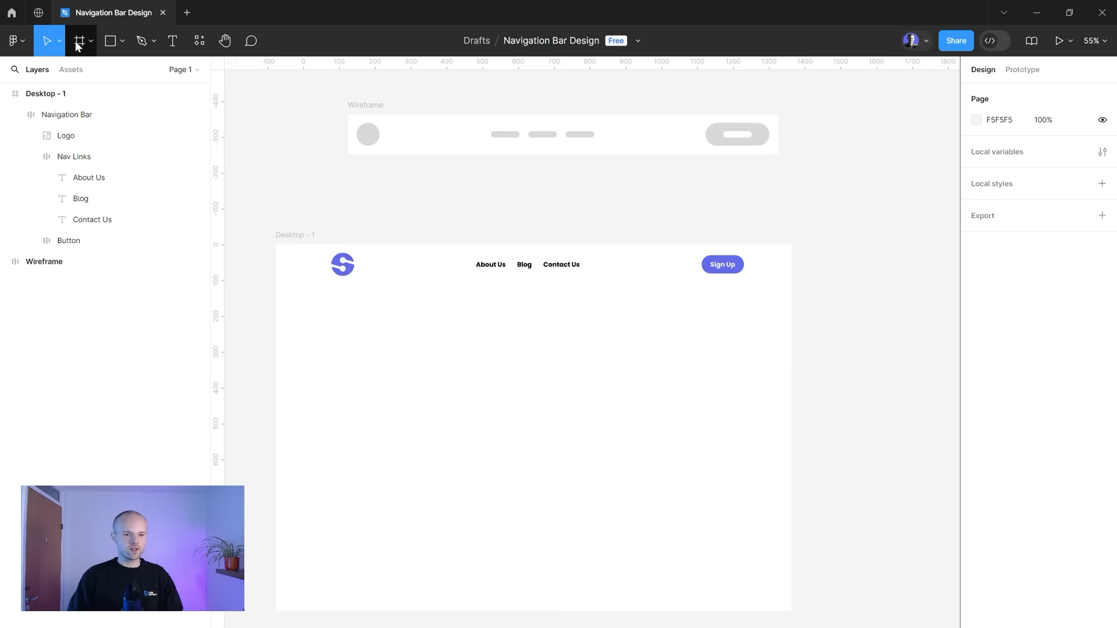
- Add a new frame using the iPhone 14 & 15 Pro Max phone preset
key(f)
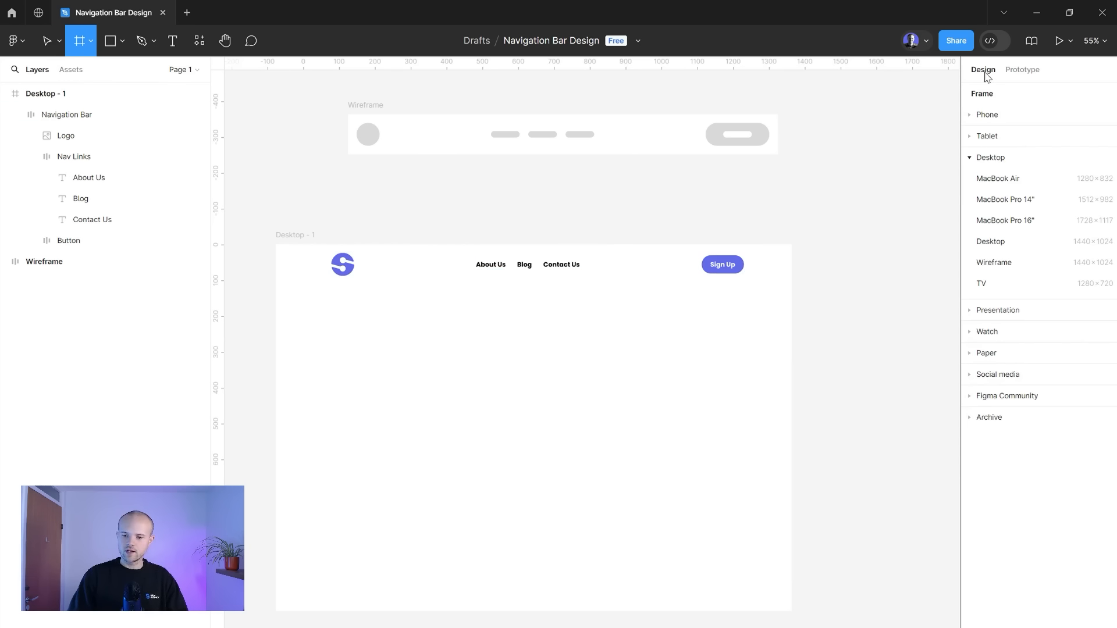
click(977, 158)
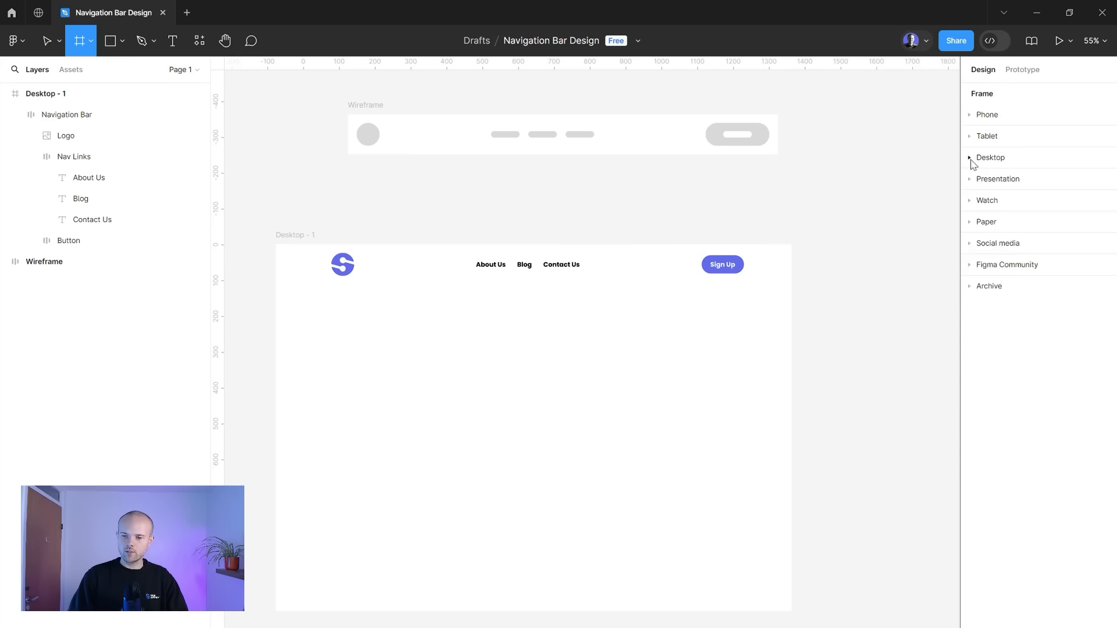
click(978, 116)
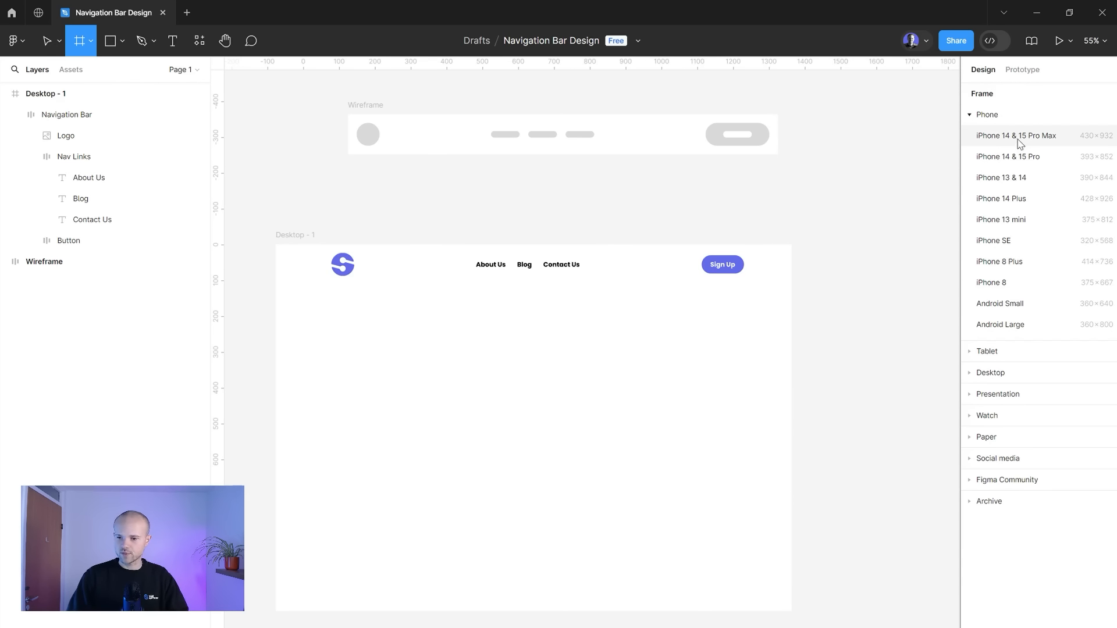
click(1020, 142)
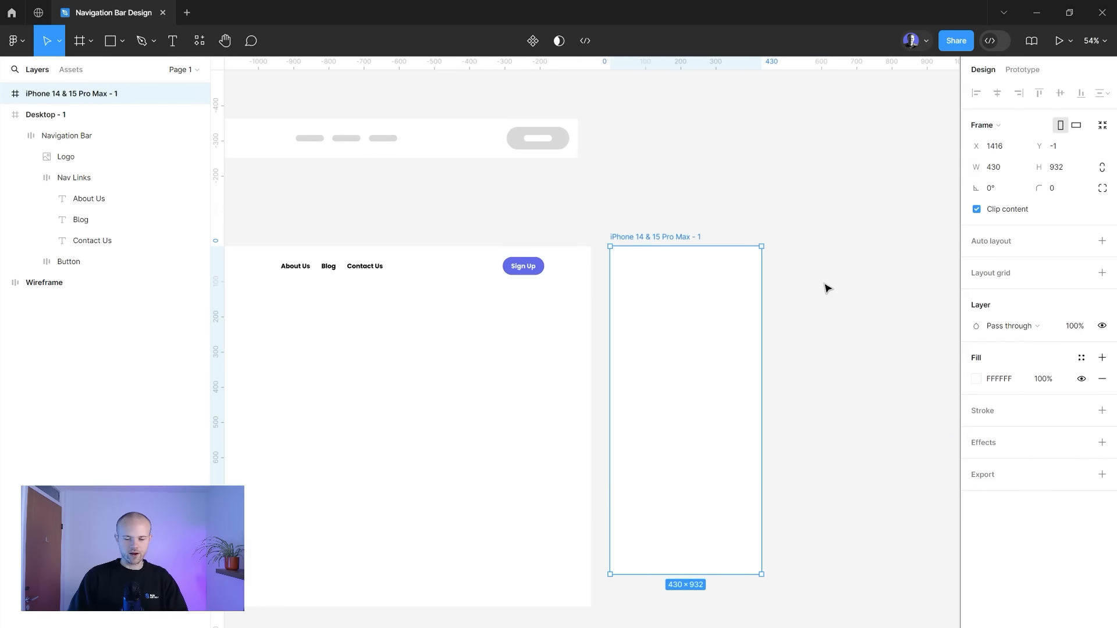
scroll(650, 297, up, 3)
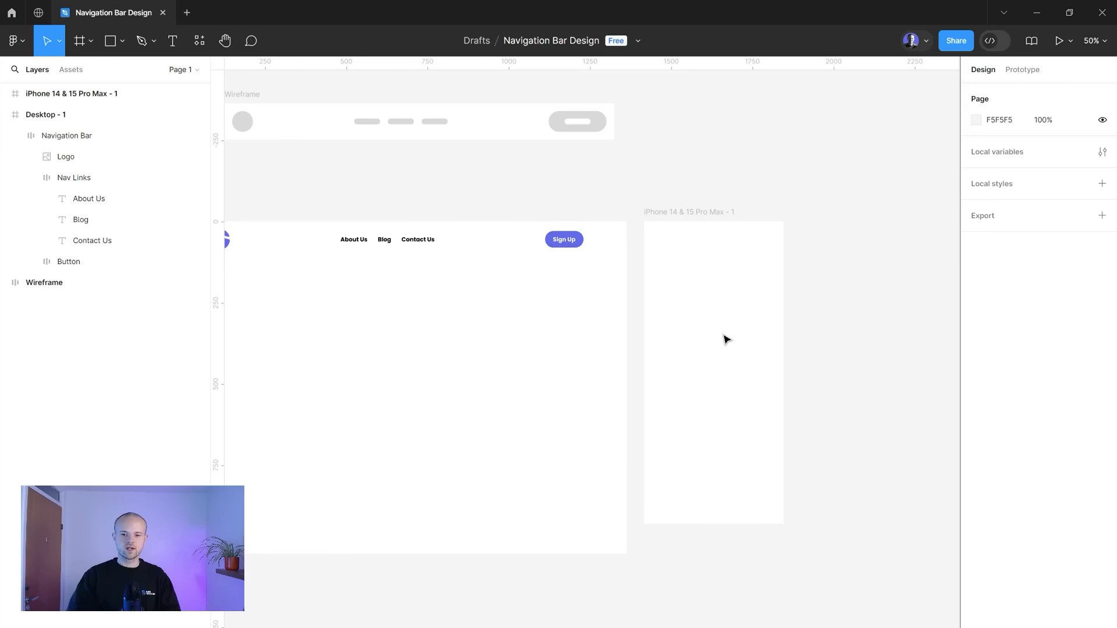
- Duplicate the iPhone 14 & 15 Pro Max frame to get a second phone frame beside it
scroll(725, 338, left, 2)
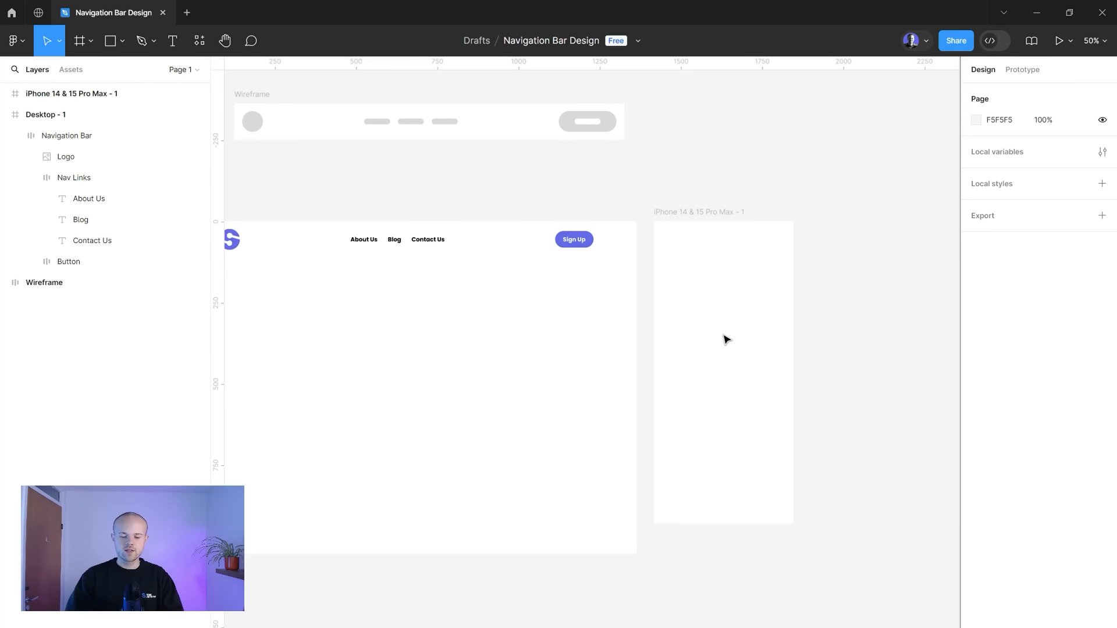
click(716, 271)
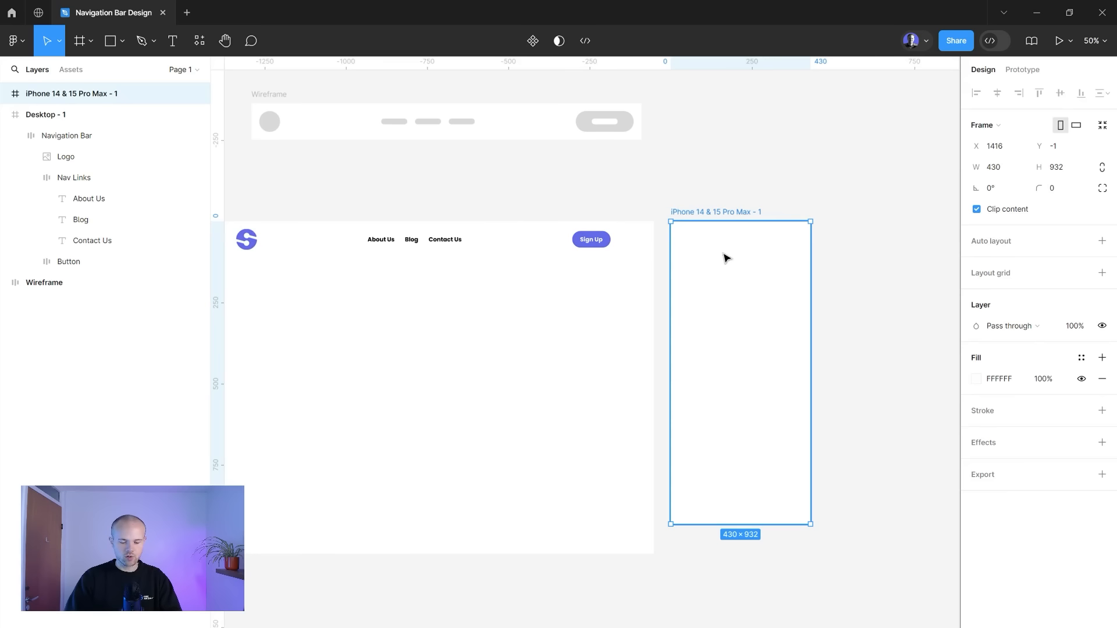
key(ctrl+d)
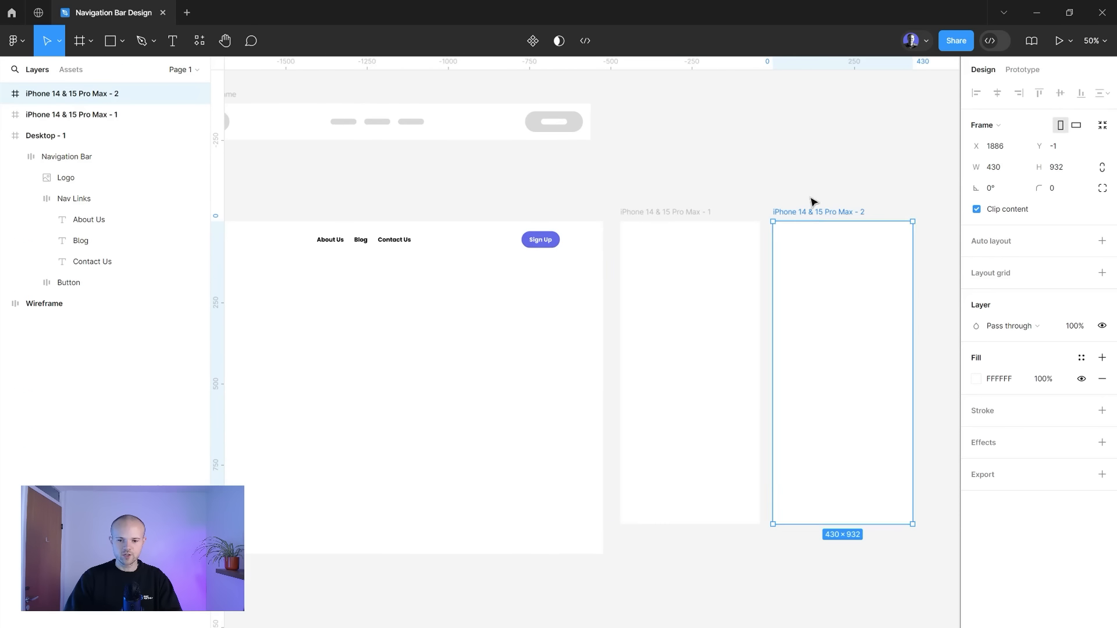
click(939, 318)
scroll(919, 308, right, 2)
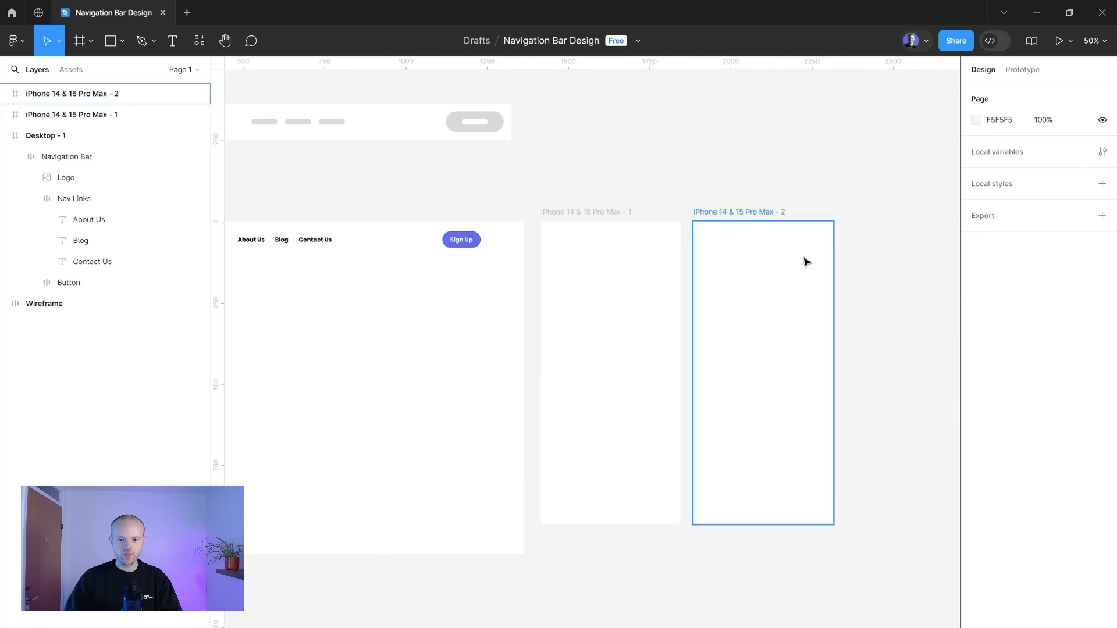
- Rename the first phone frame Mobile Menu Closed and the second one Mobile Menu Open
double_click(586, 212)
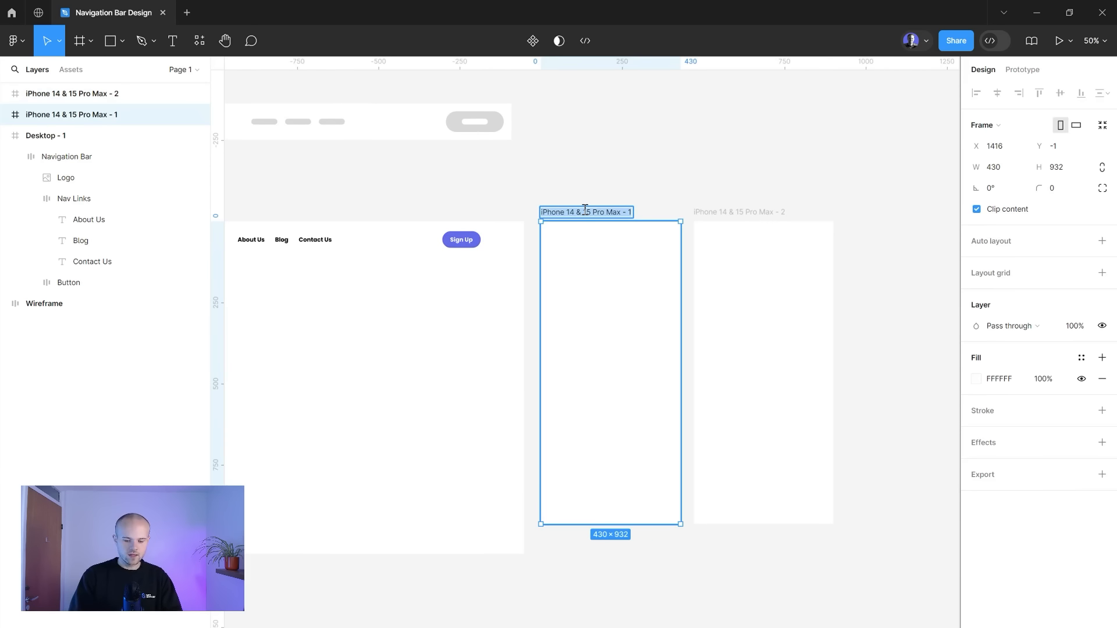
text(Mobile Menu Closed)
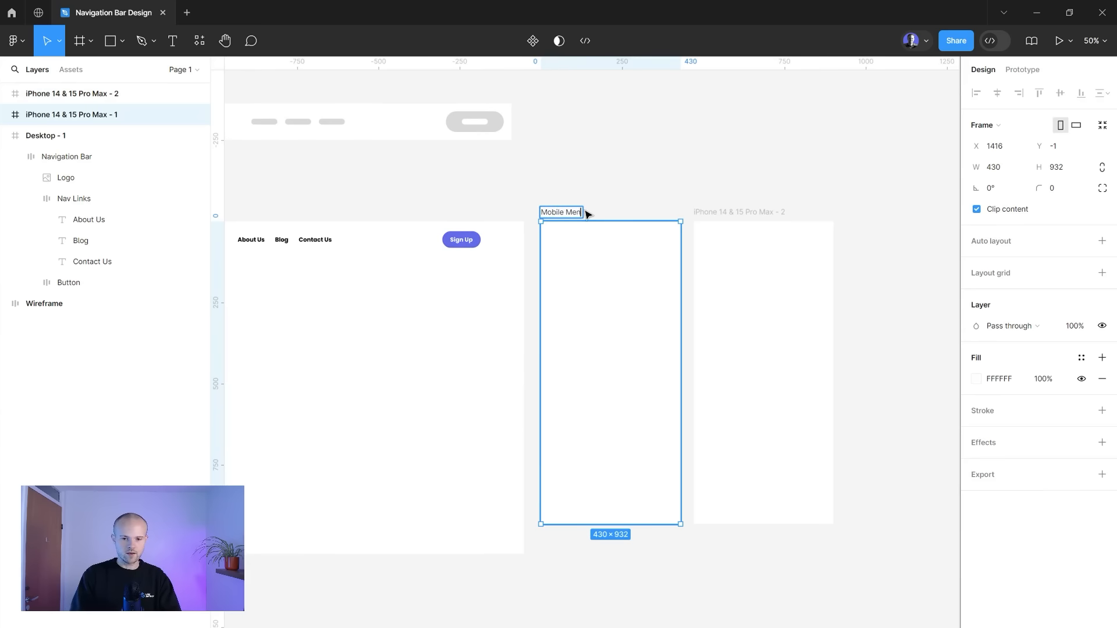
key(Return)
double_click(718, 211)
text(Mobile M)
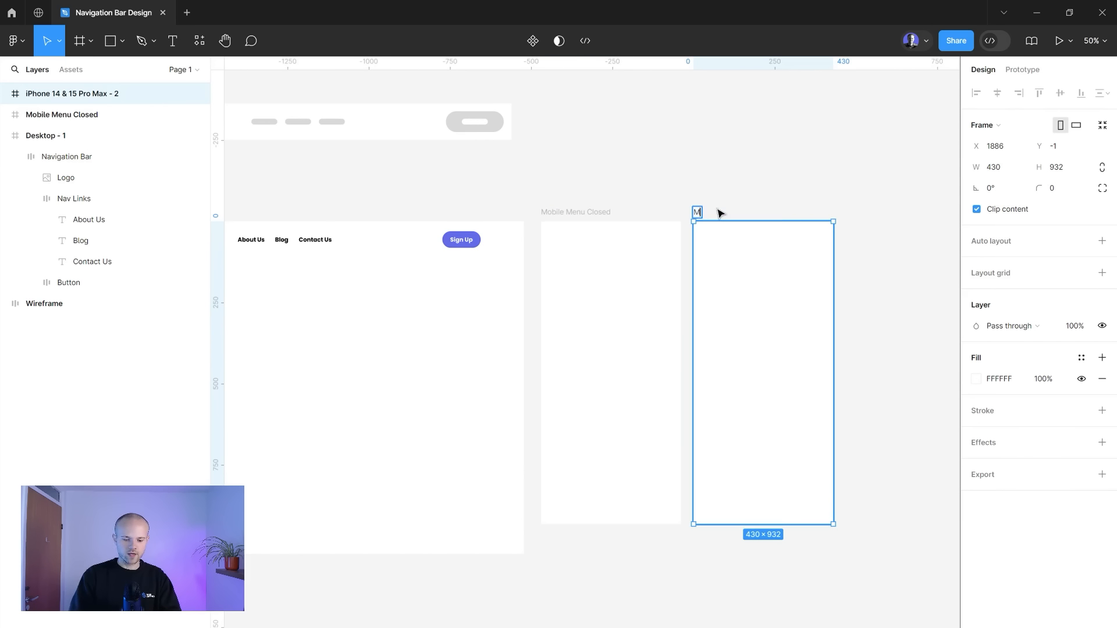
text(en)
text(u Open)
click(574, 593)
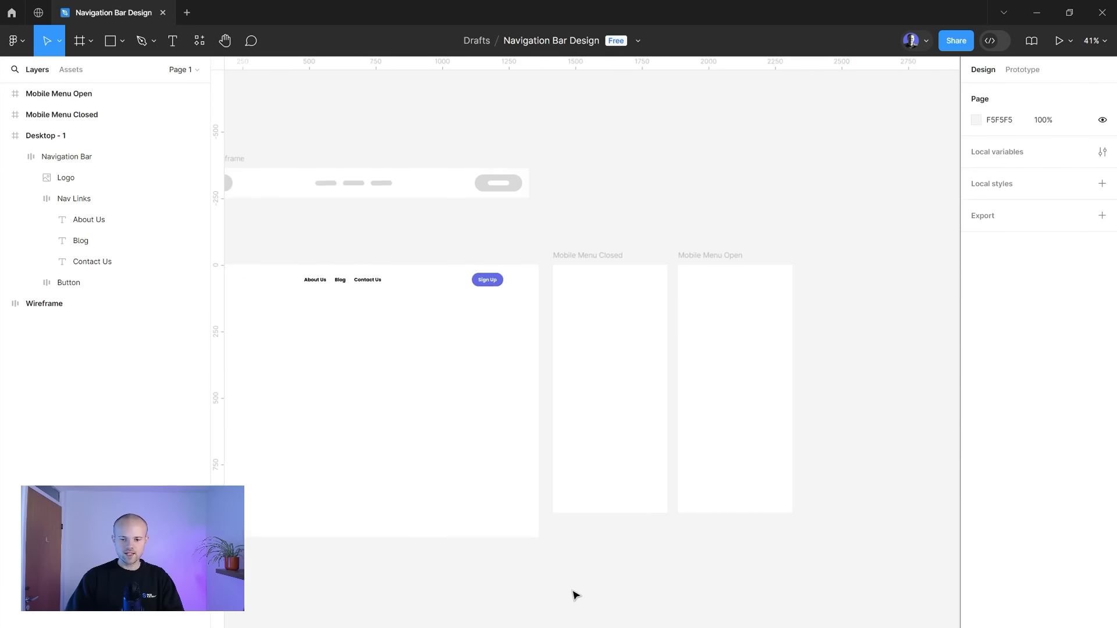
- Draw a rectangle about 91 × 20 inside the upper part of the Mobile Menu Closed frame
scroll(573, 594, up, 2)
scroll(573, 593, right, 3)
scroll(573, 593, up, 2)
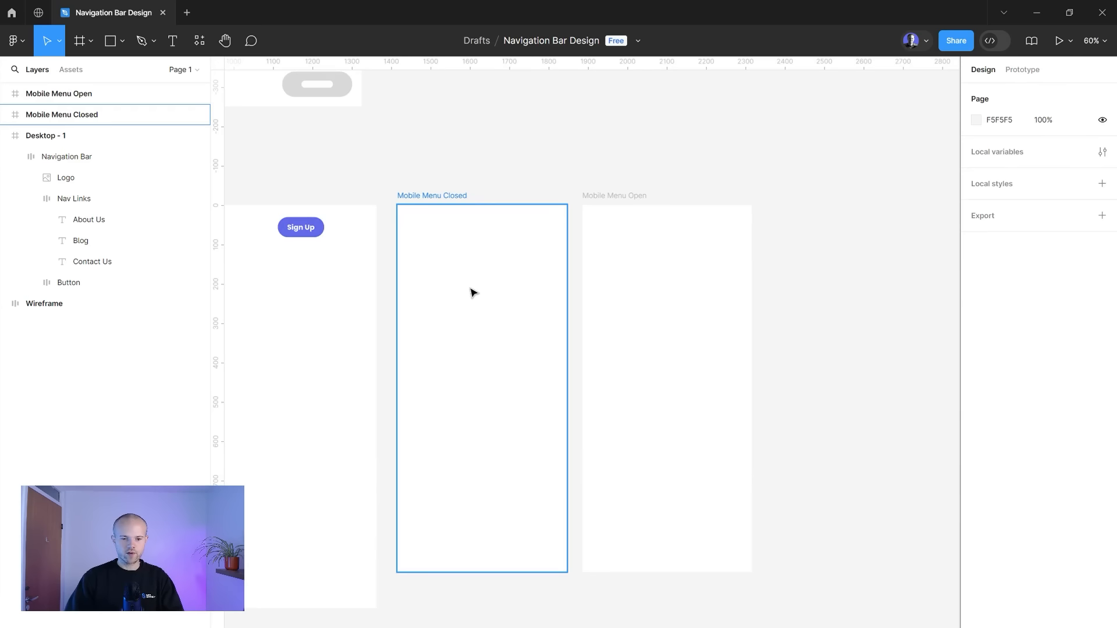
scroll(718, 258, left, 3)
scroll(717, 258, down, 5)
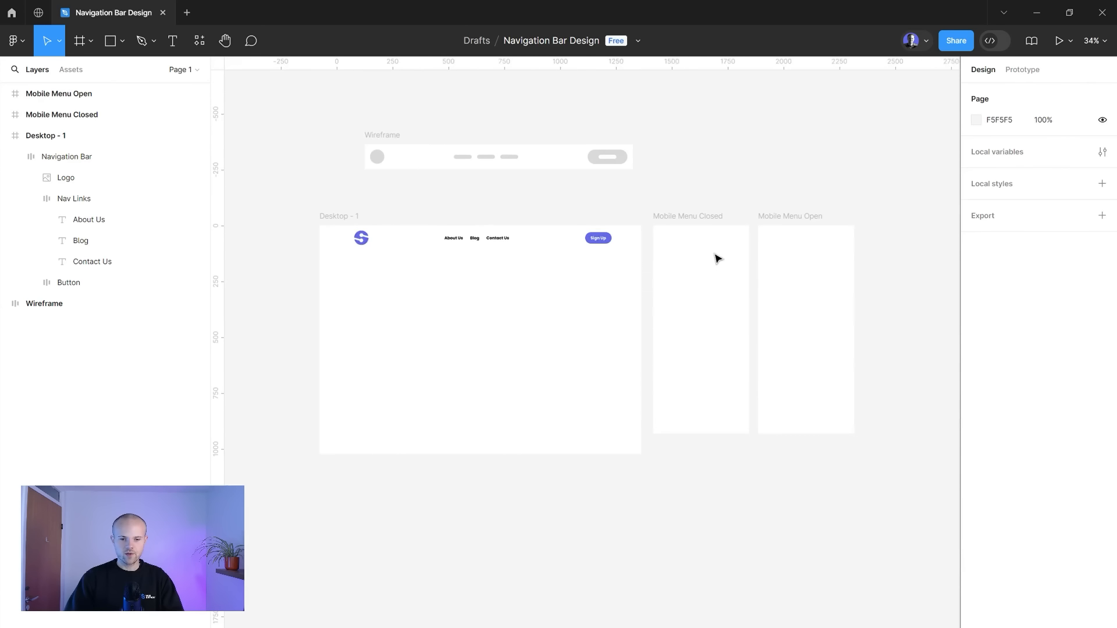
scroll(715, 256, left, 1)
scroll(715, 256, right, 1)
scroll(709, 250, up, 8)
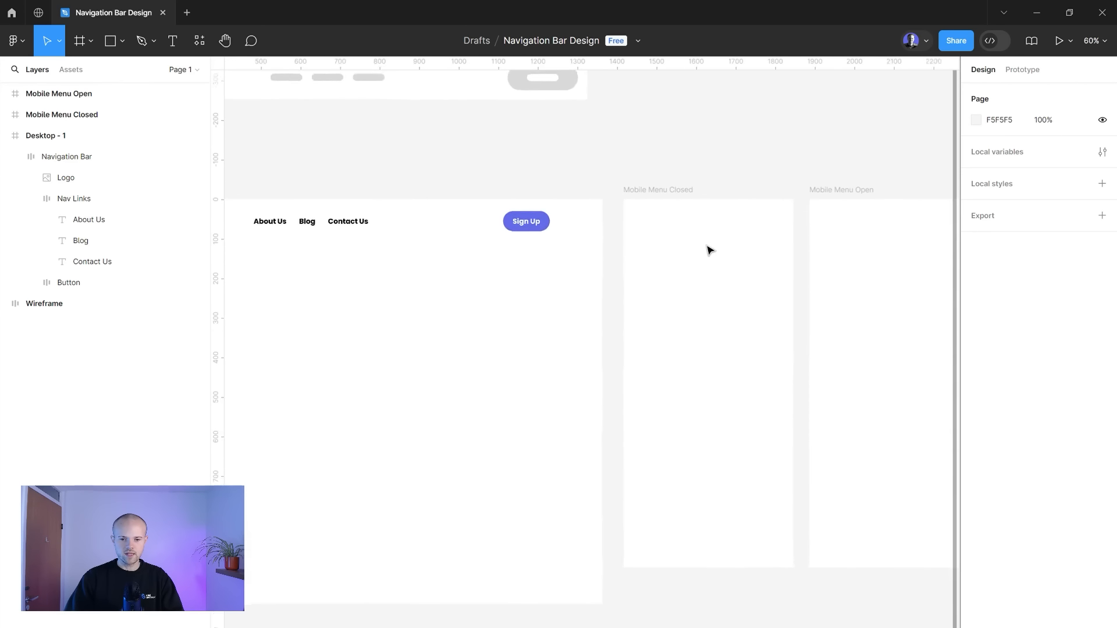
scroll(708, 250, up, 2)
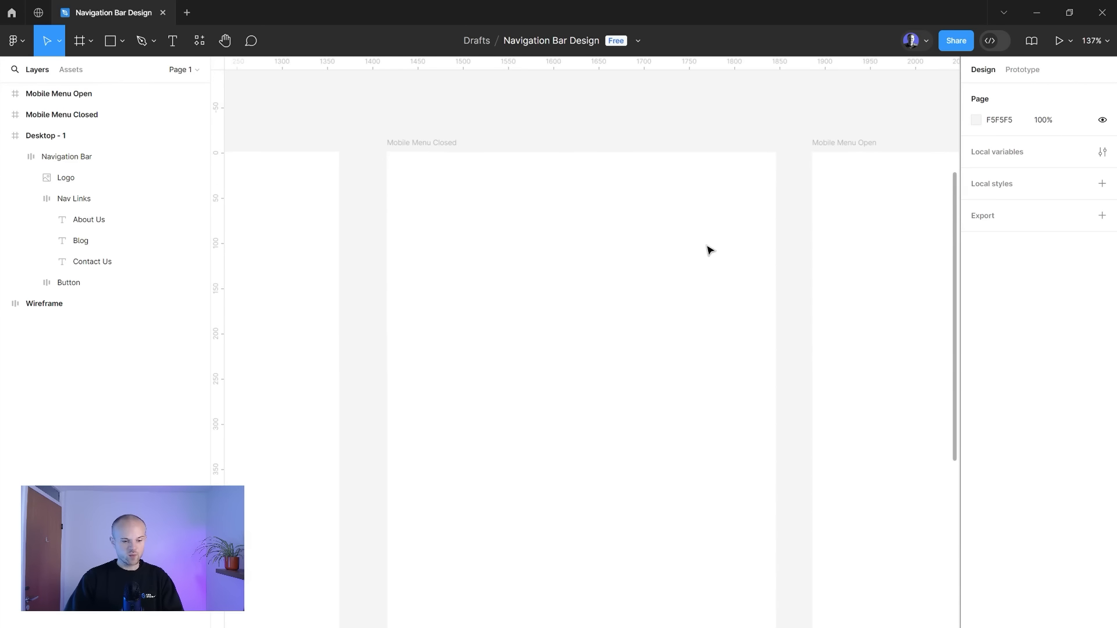
scroll(706, 250, up, 2)
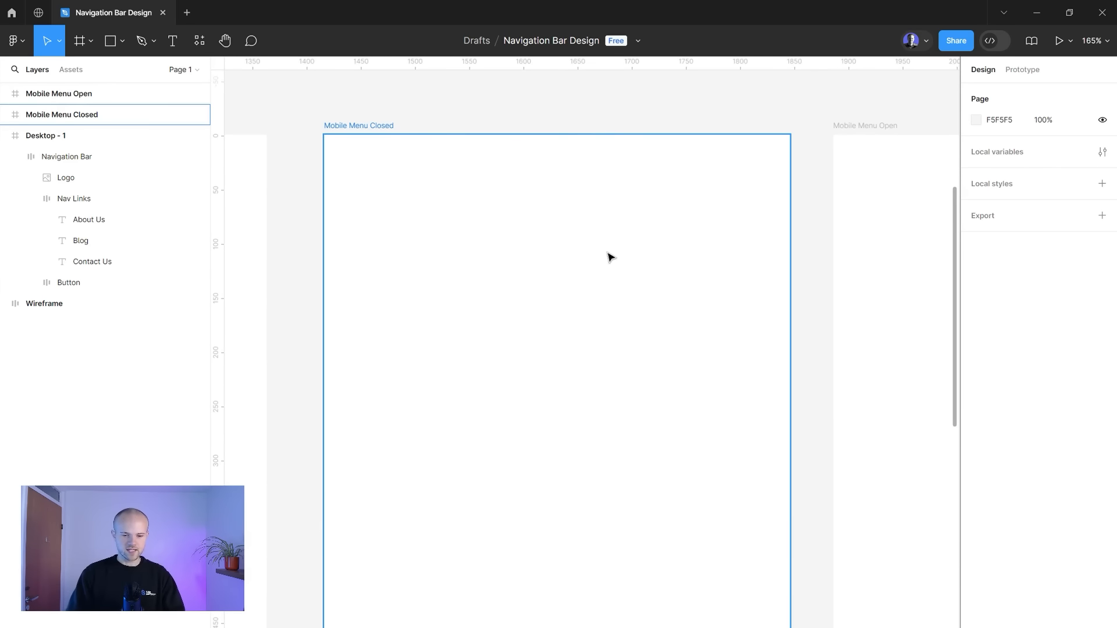
key(r)
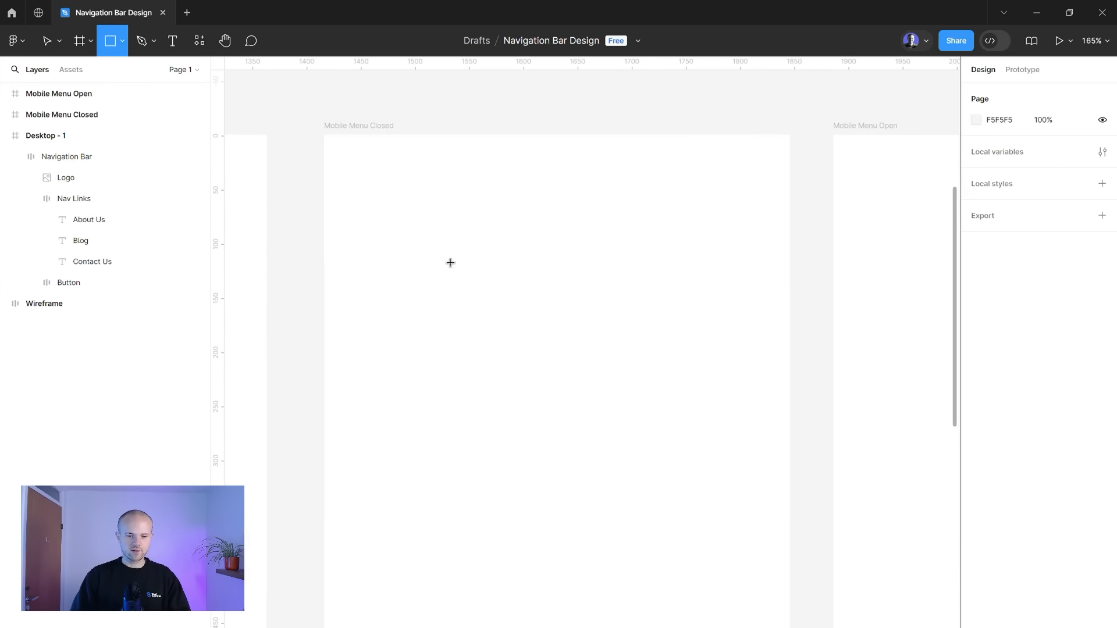
drag(443, 260, 542, 281)
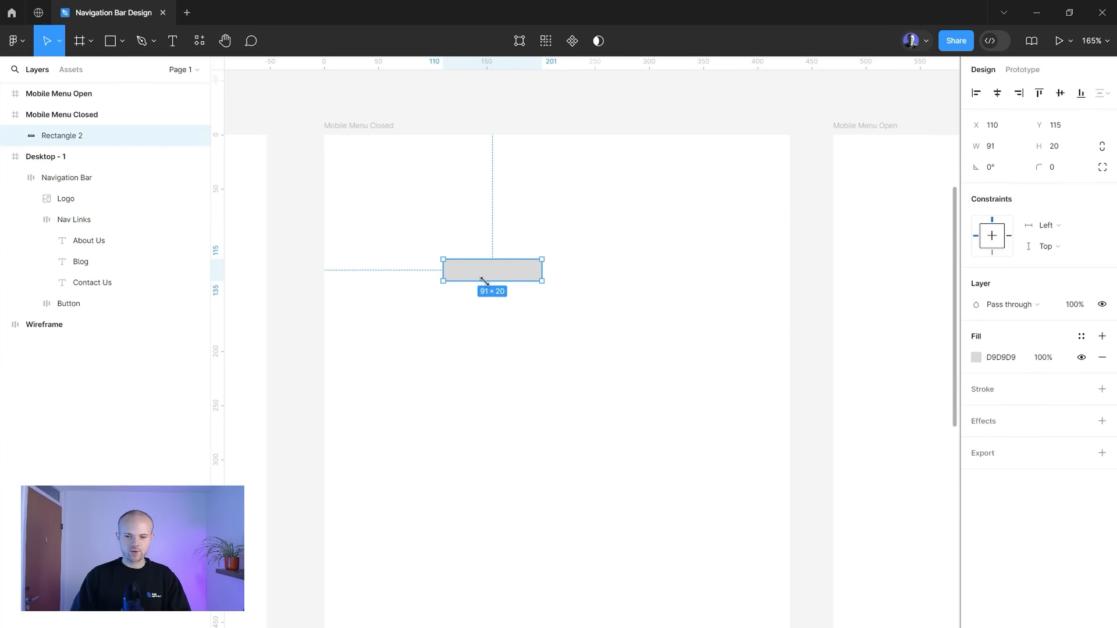
- Set the rectangle's width to 32 and its height to 2 to make a thin bar
click(1001, 152)
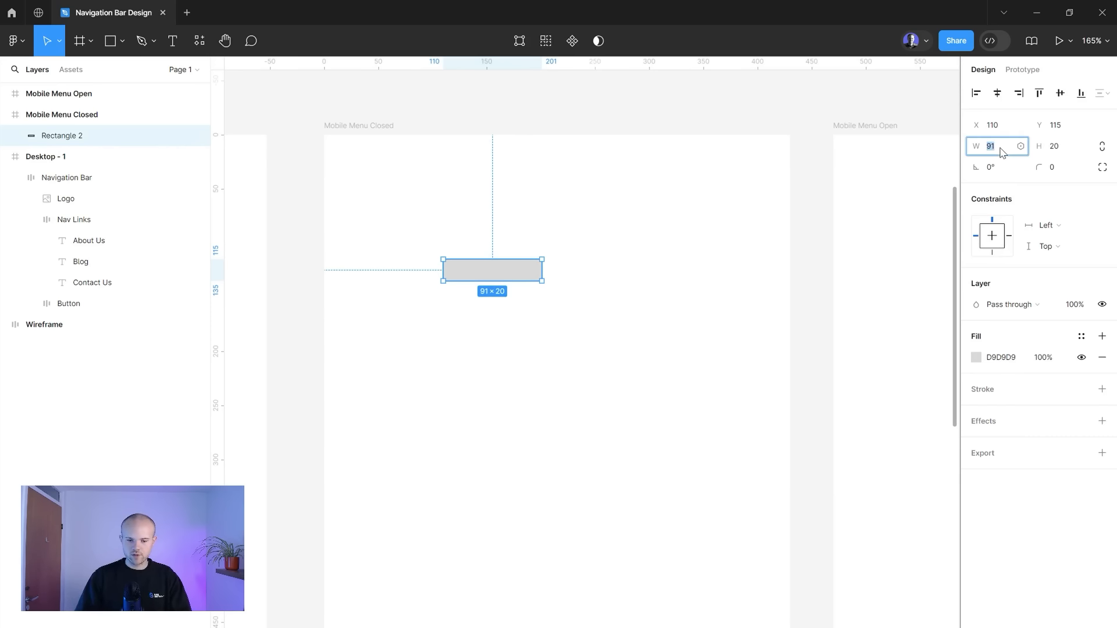
key(Return)
click(1065, 150)
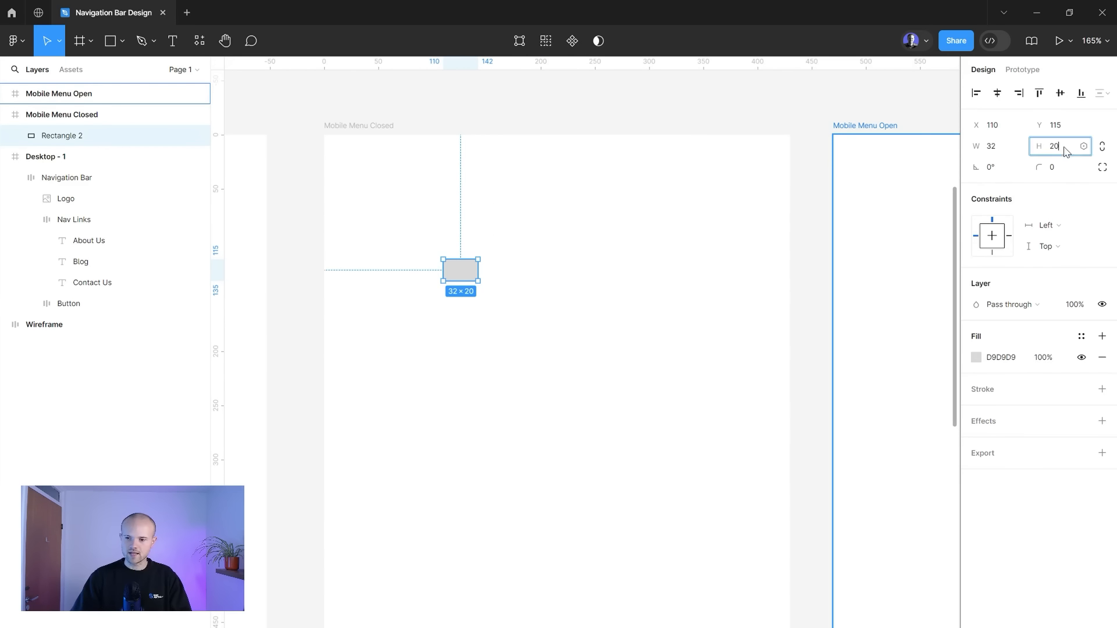
key(Return)
- Duplicate the thin bar twice straight down, leaving a gap of 8 between bars, to form a three-line hamburger icon
scroll(431, 259, up, 5)
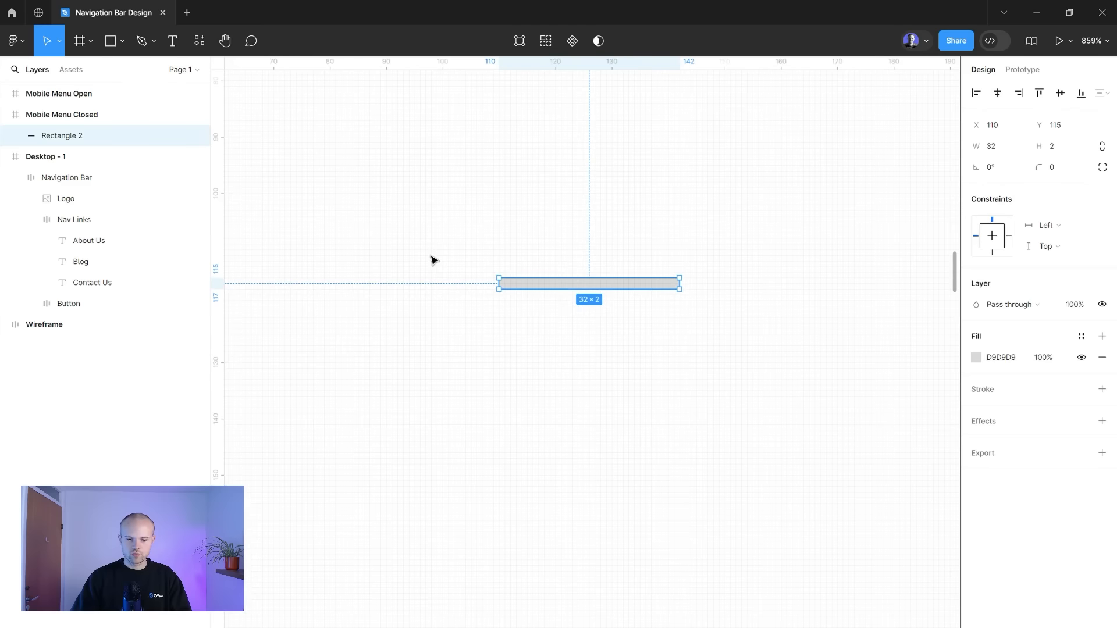
scroll(607, 254, down, 1)
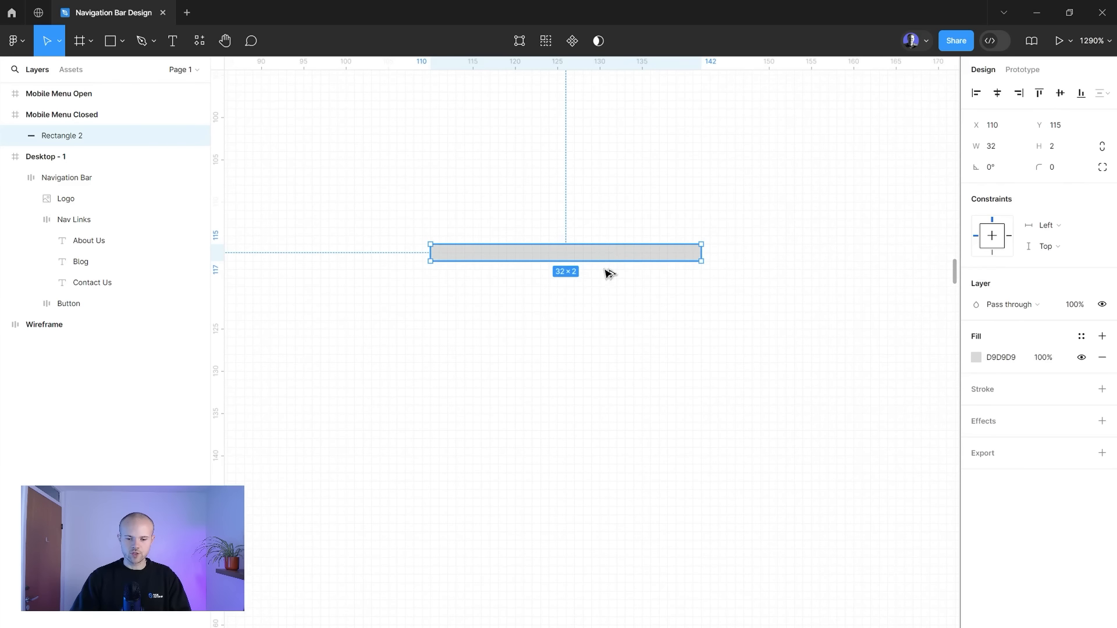
drag(608, 256, 611, 342)
key(ctrl+d)
click(753, 395)
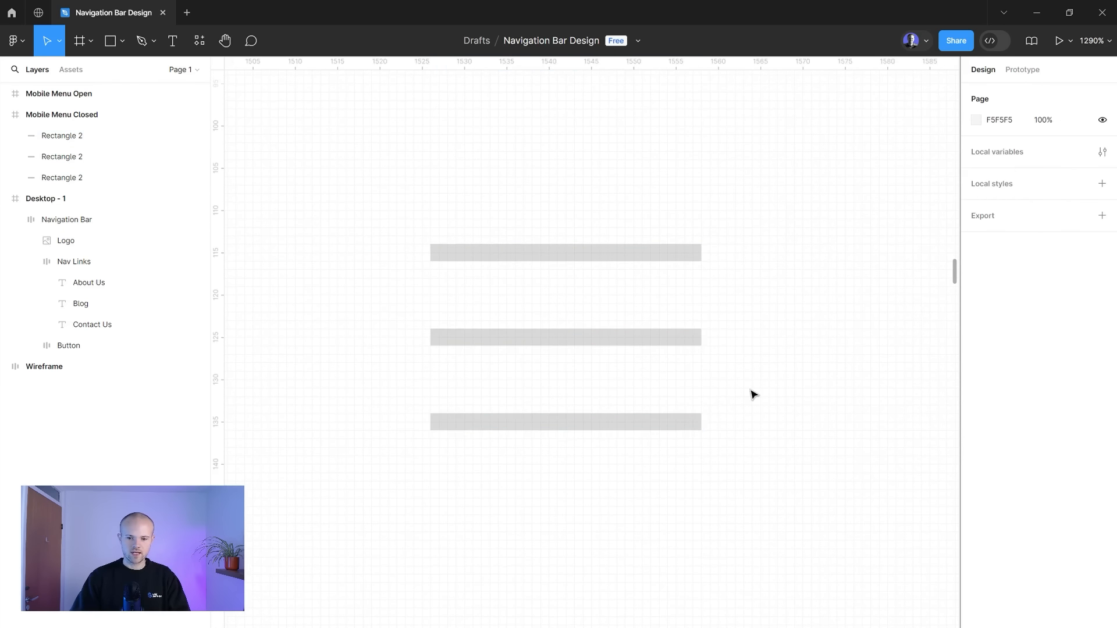
- Group the three bars and move the group to about X 277, Y 177 in the Mobile Menu Closed frame
scroll(753, 395, down, 4)
scroll(753, 395, down, 2)
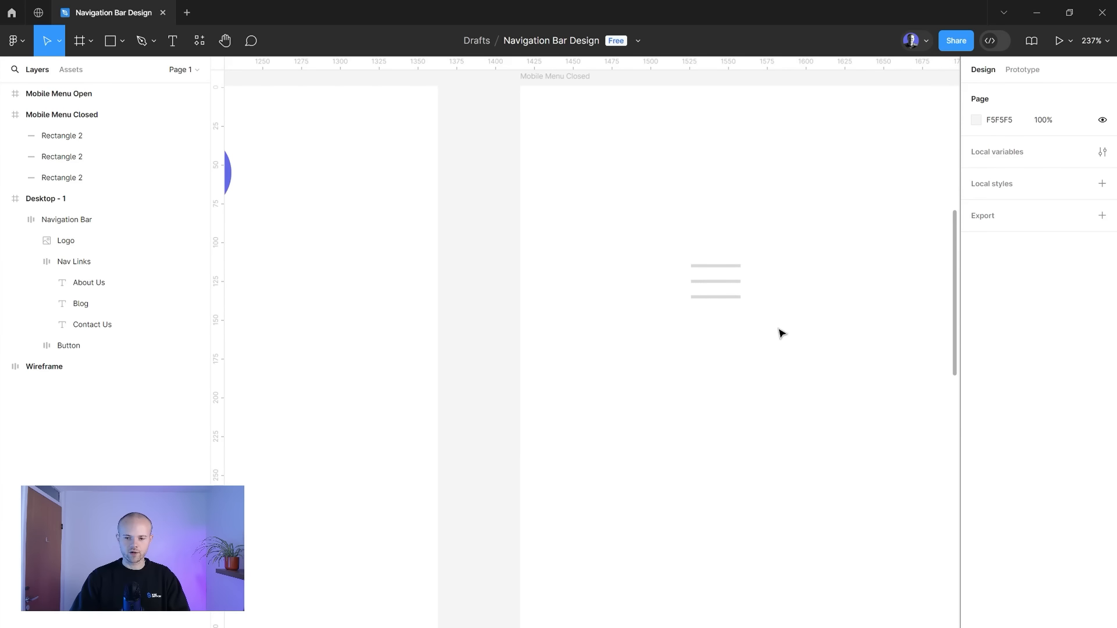
drag(782, 333, 645, 239)
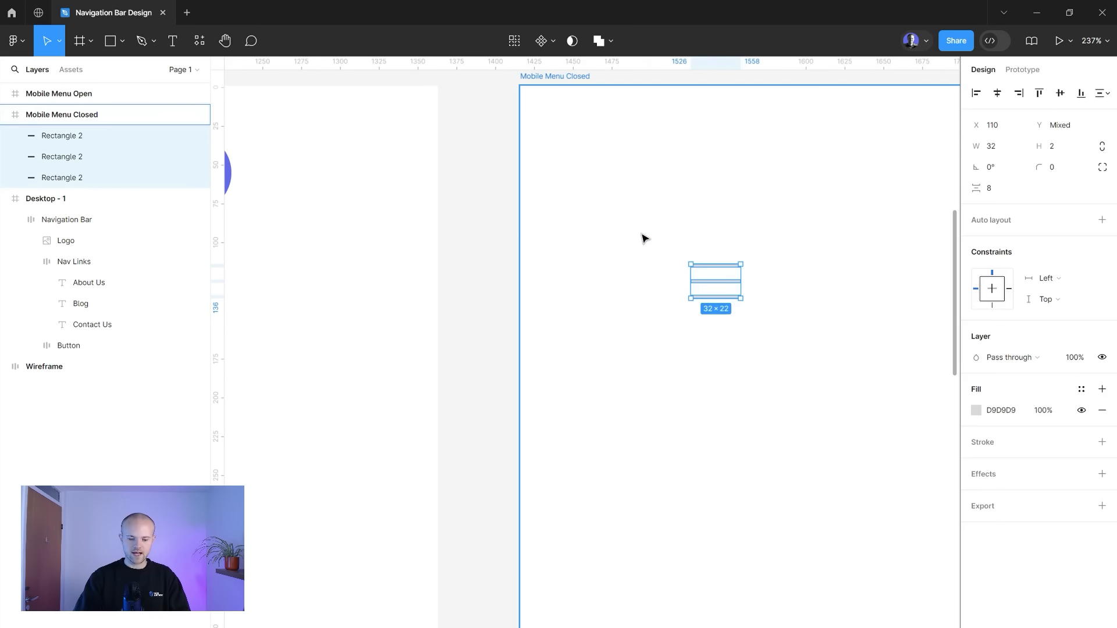
key(ctrl+g)
scroll(644, 238, down, 2)
drag(642, 342, 783, 394)
scroll(782, 396, down, 3)
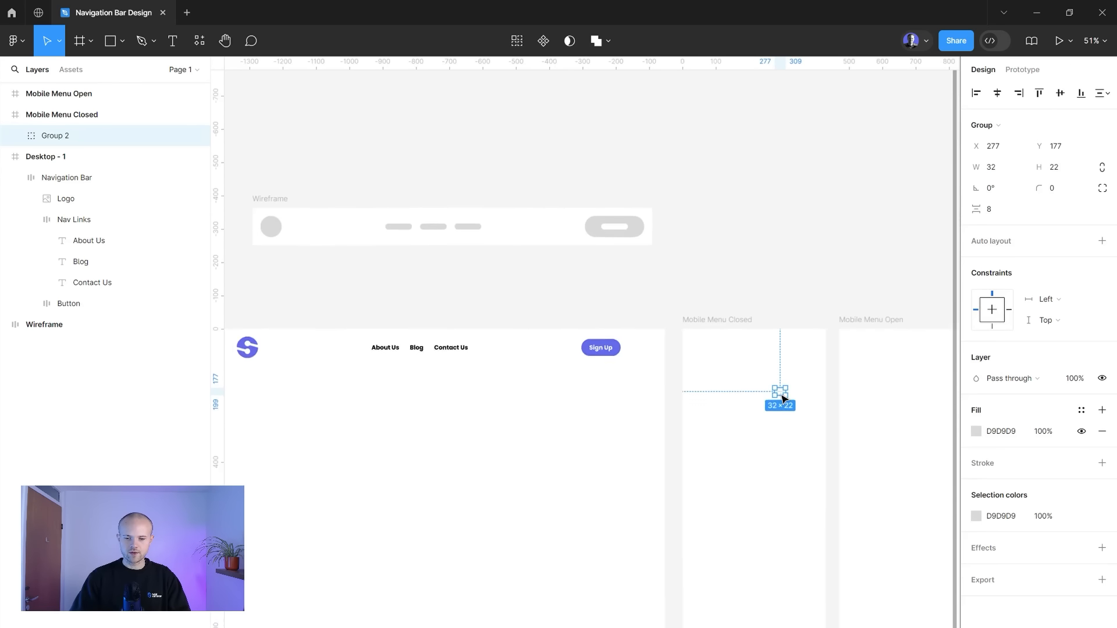
- Copy the Desktop - 1 frame's Navigation Bar into the Mobile Menu Closed frame
scroll(783, 399, down, 3)
click(376, 264)
scroll(379, 264, left, 3)
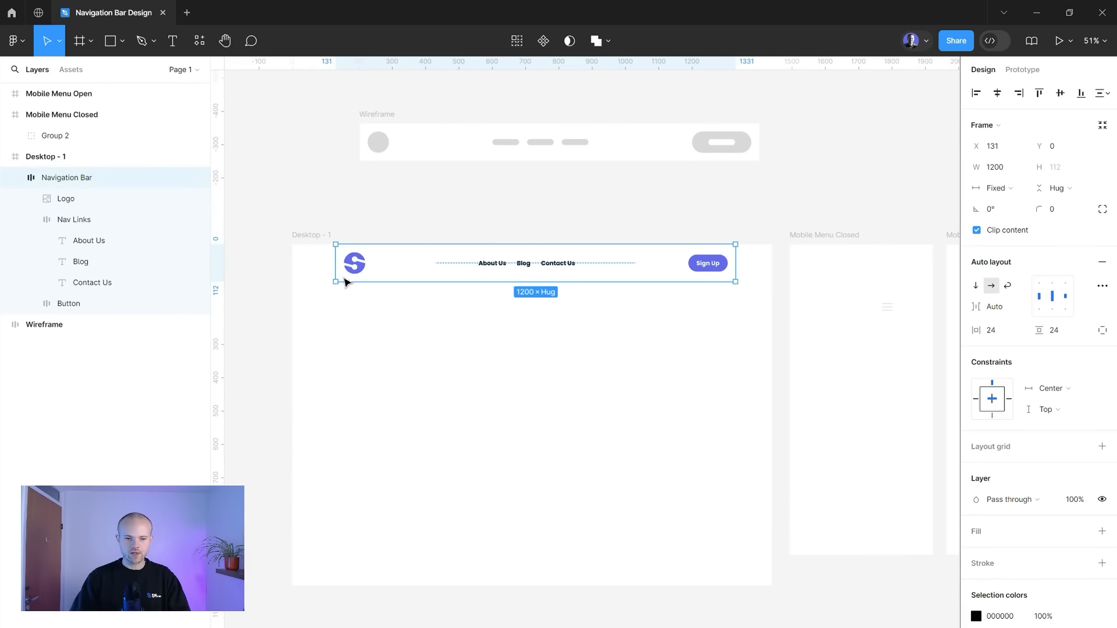
scroll(374, 278, right, 5)
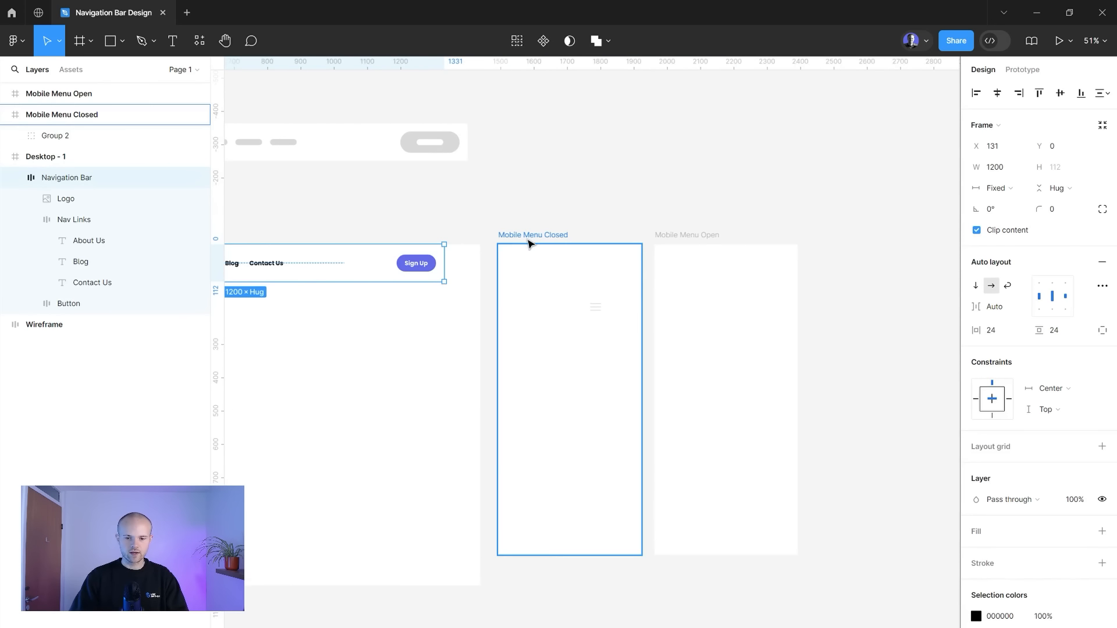
click(529, 242)
scroll(412, 226, left, 3)
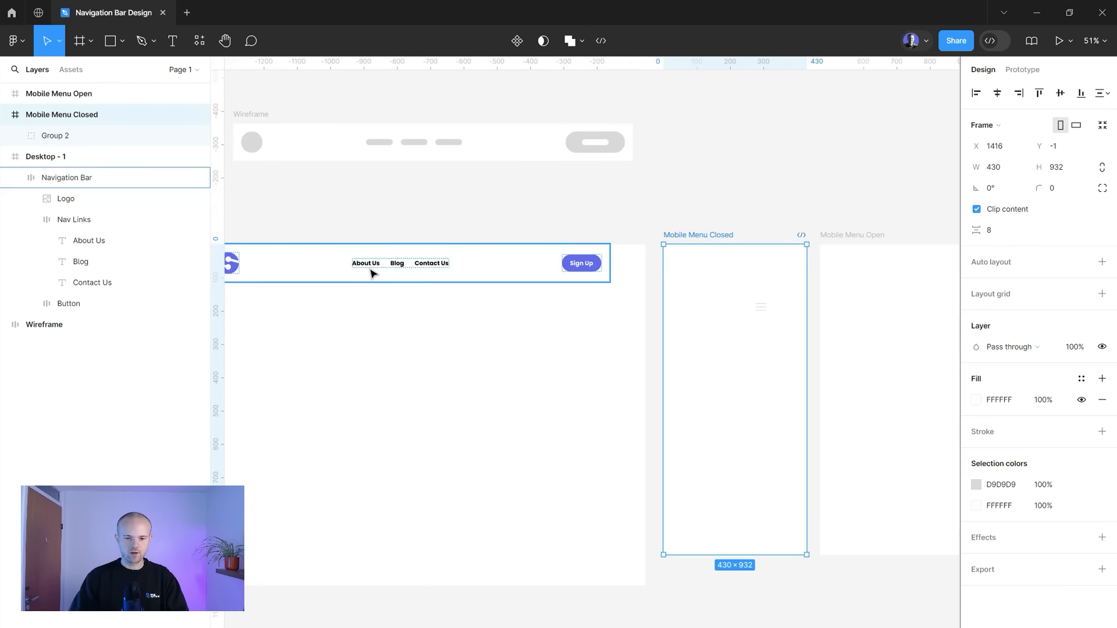
click(372, 273)
click(717, 277)
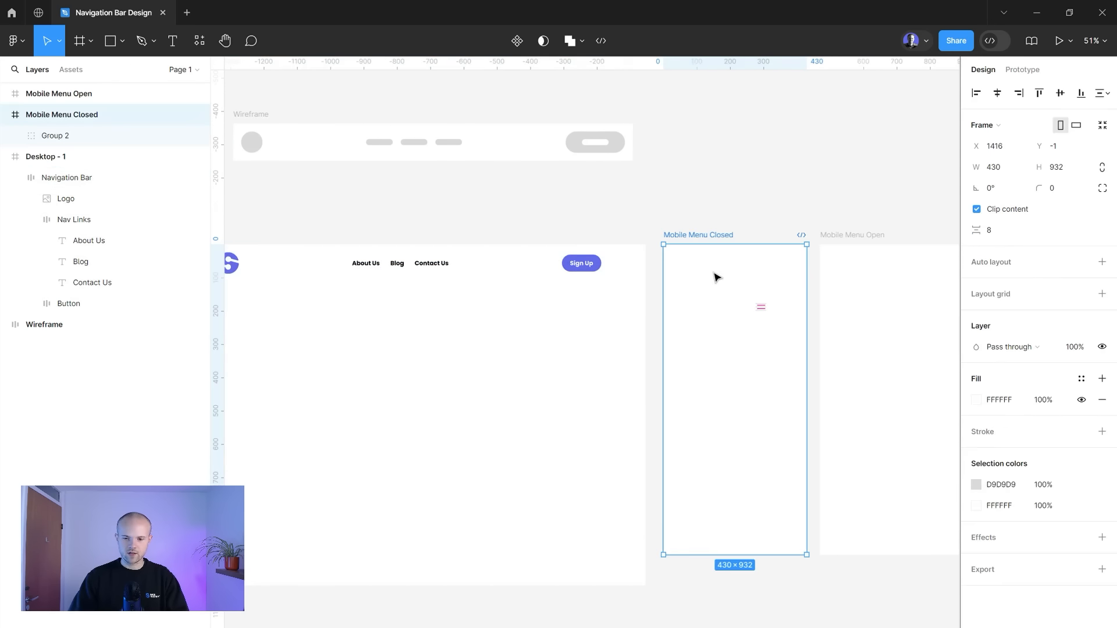
key(ctrl+v)
scroll(761, 273, up, 3)
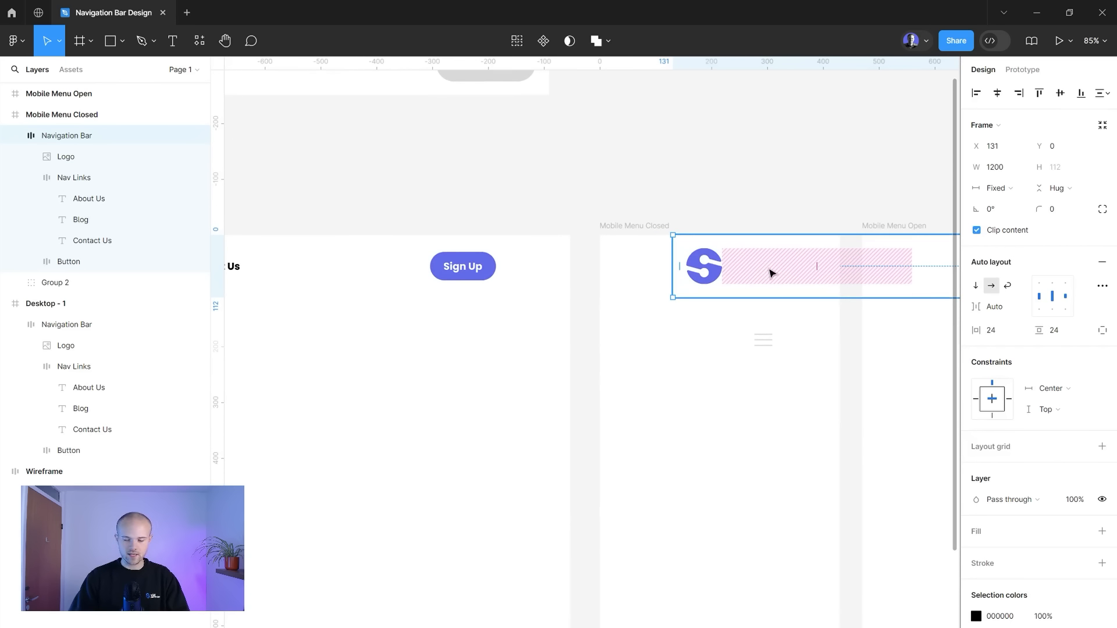
scroll(770, 272, right, 3)
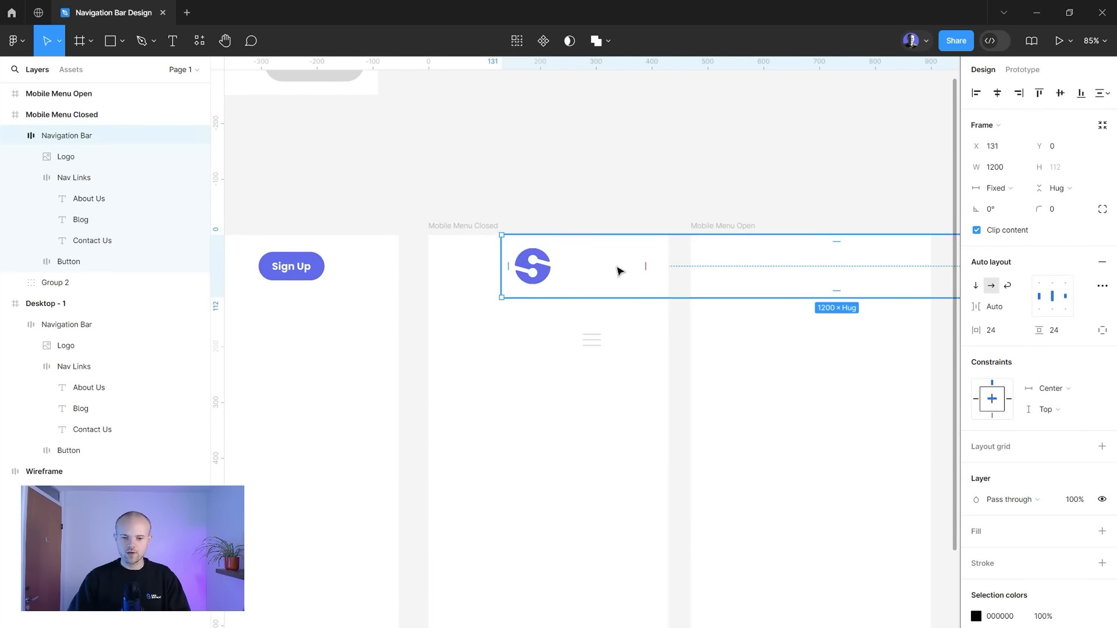
- Align the copied Navigation Bar to the left edge of the Mobile Menu Closed frame and reduce its width to 430
click(977, 94)
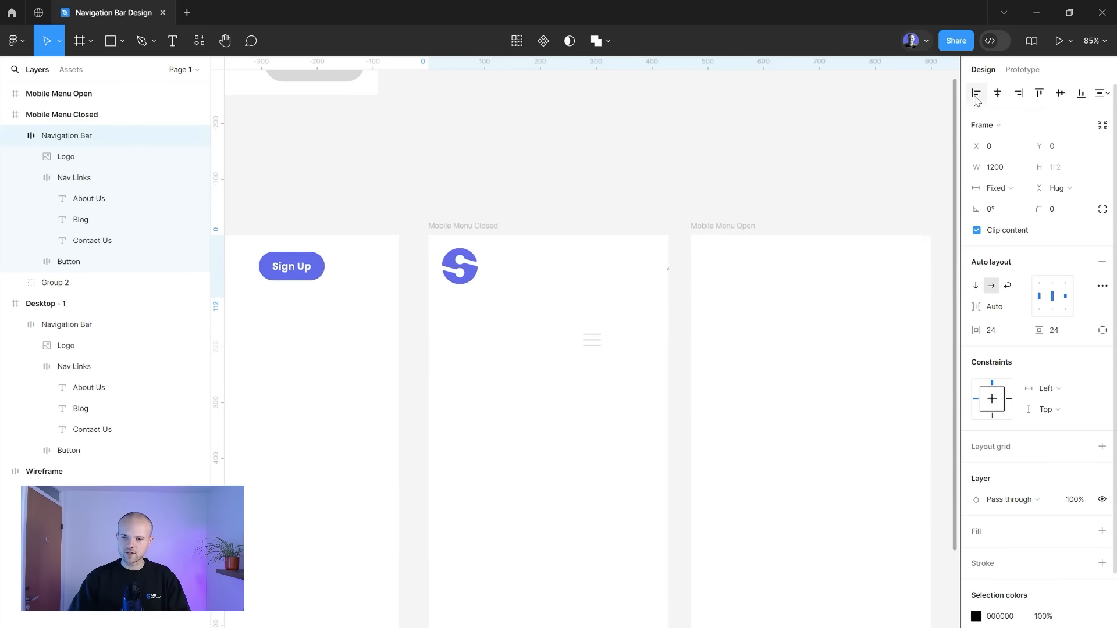
scroll(665, 251, down, 5)
scroll(668, 253, left, 5)
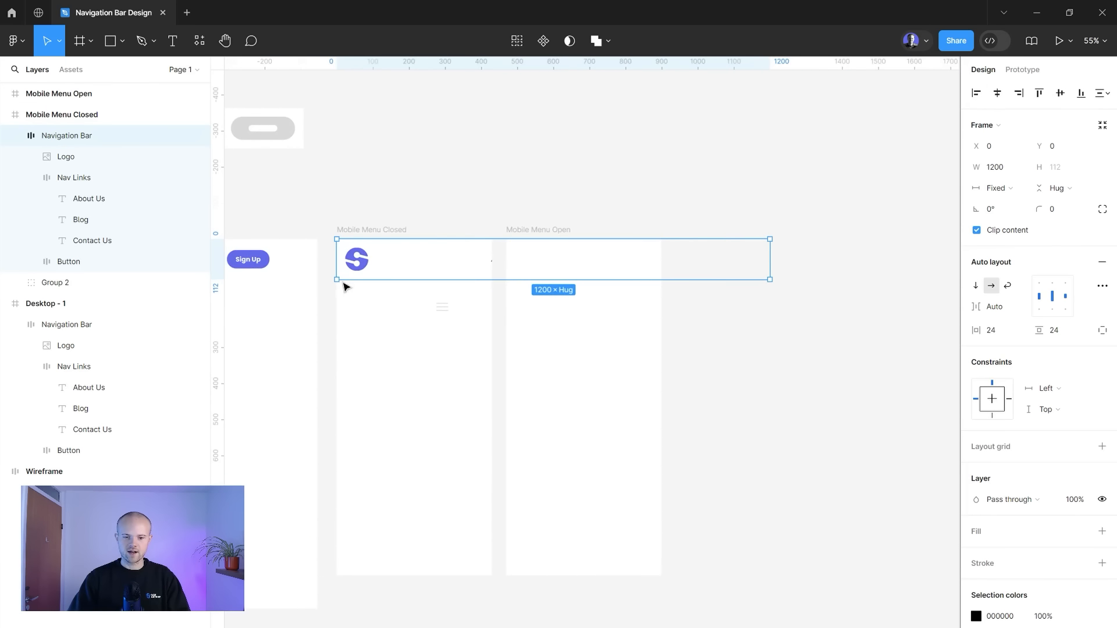
scroll(708, 351, right, 5)
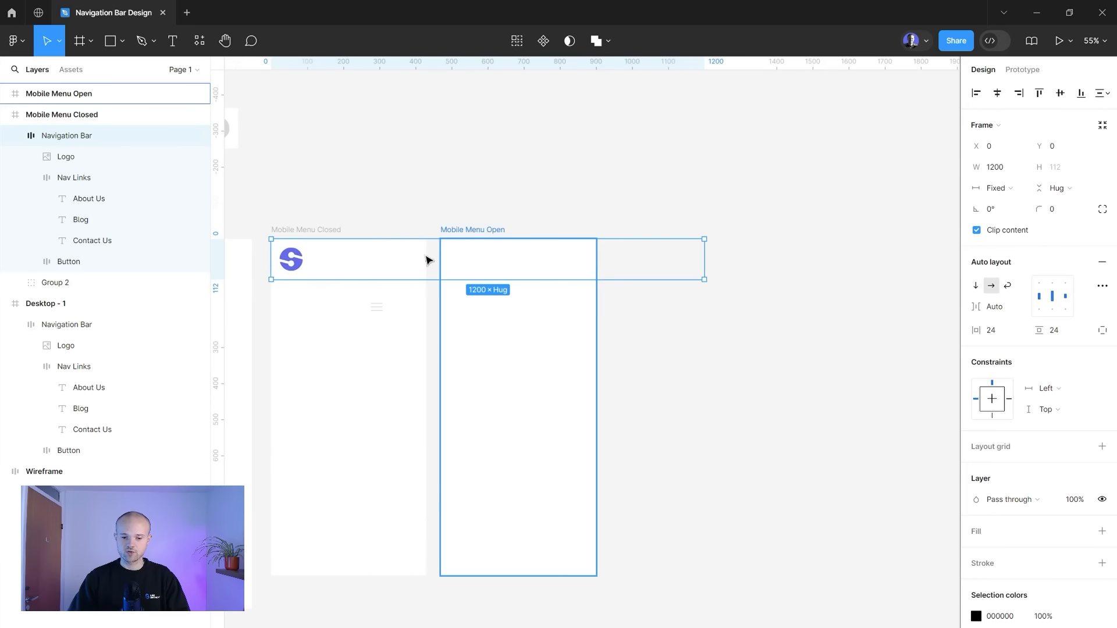
drag(704, 251, 427, 263)
scroll(428, 266, left, 3)
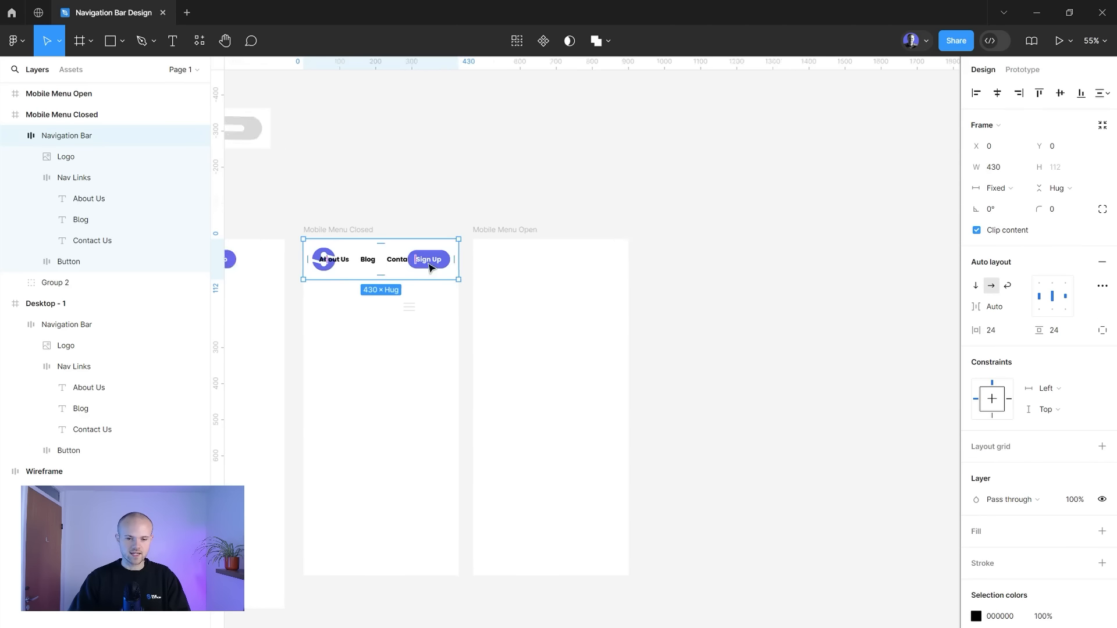
- Replace the nav links and Sign Up button in the Mobile Menu Closed navigation bar with the hamburger icon group
scroll(528, 263, up, 5)
double_click(423, 275)
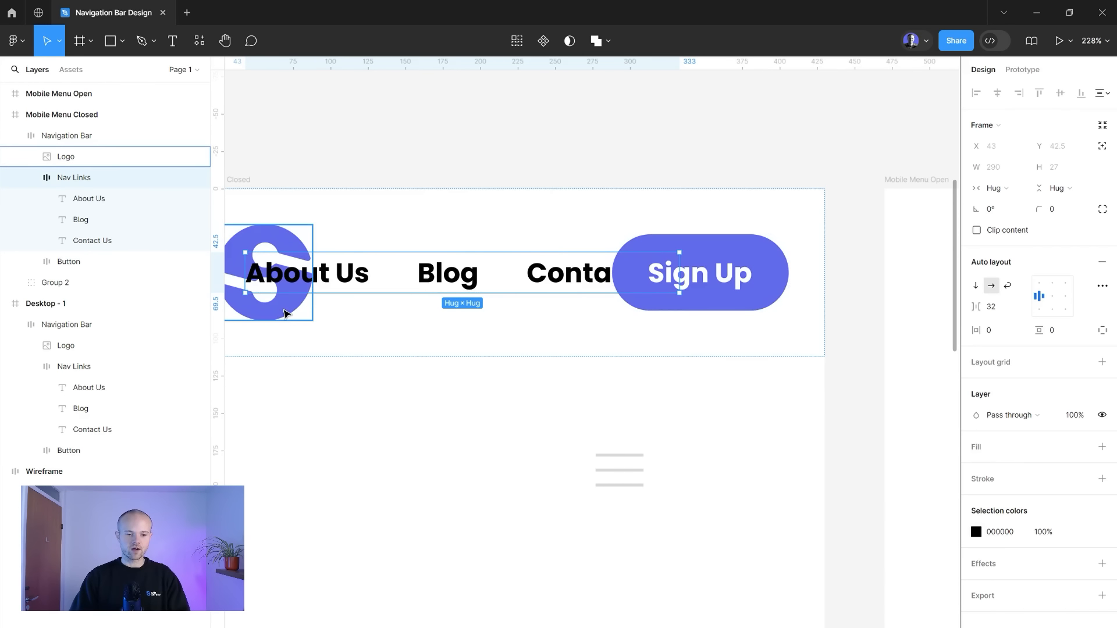
mouse_move(406, 280)
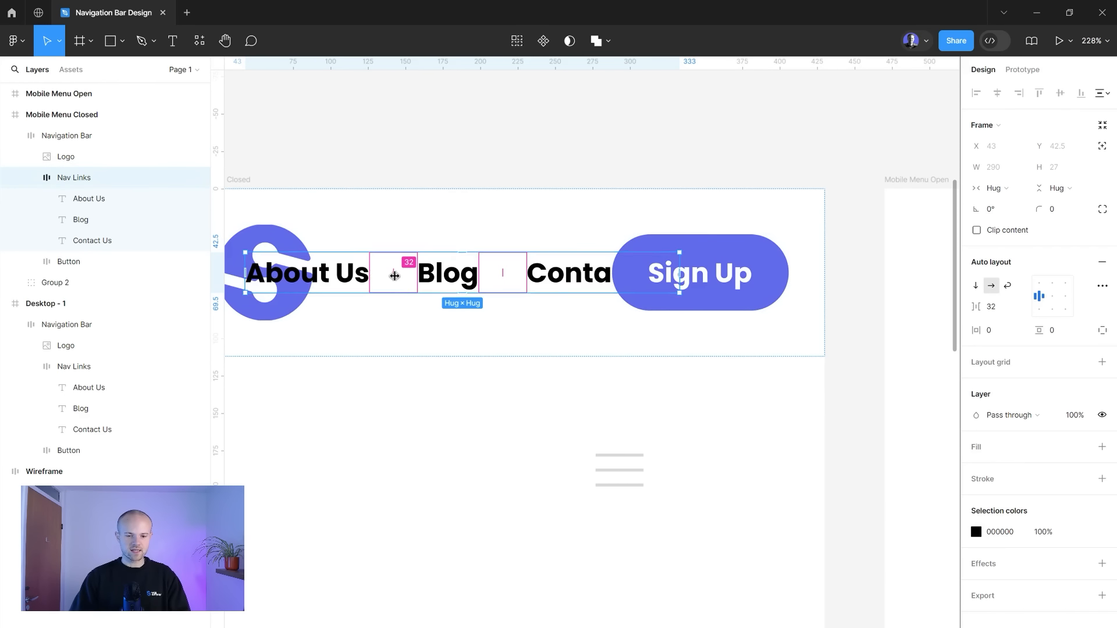
key(Delete)
click(628, 265)
key(Delete)
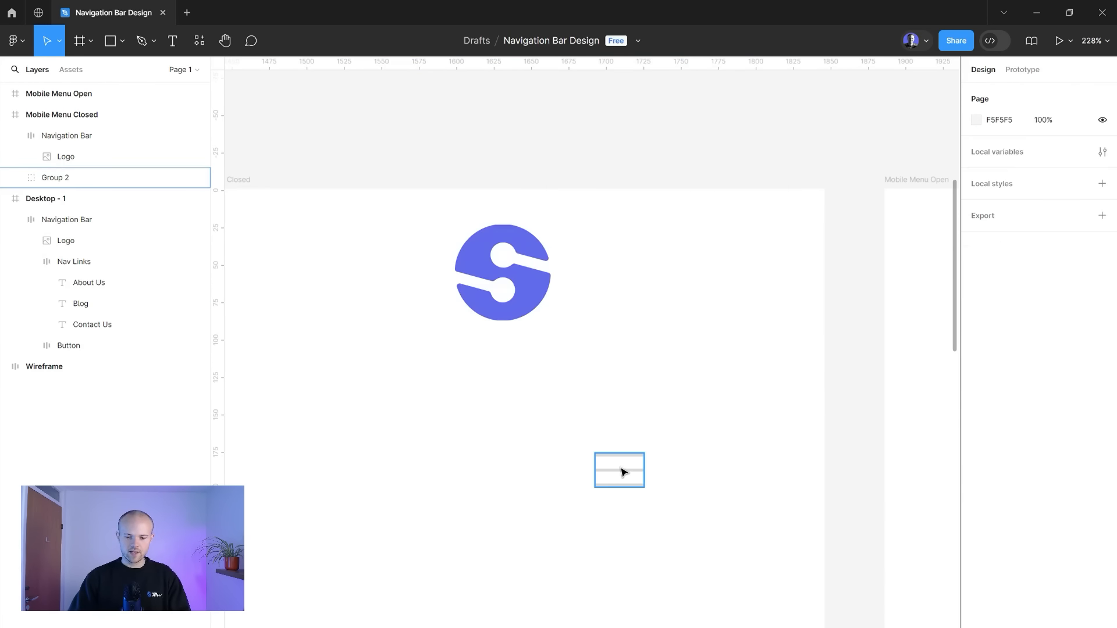
mouse_move(623, 472)
mouse_down()
mouse_move(640, 463)
mouse_move(591, 298)
mouse_move(638, 329)
mouse_move(653, 424)
mouse_move(661, 310)
mouse_up()
scroll(621, 395, down, 5)
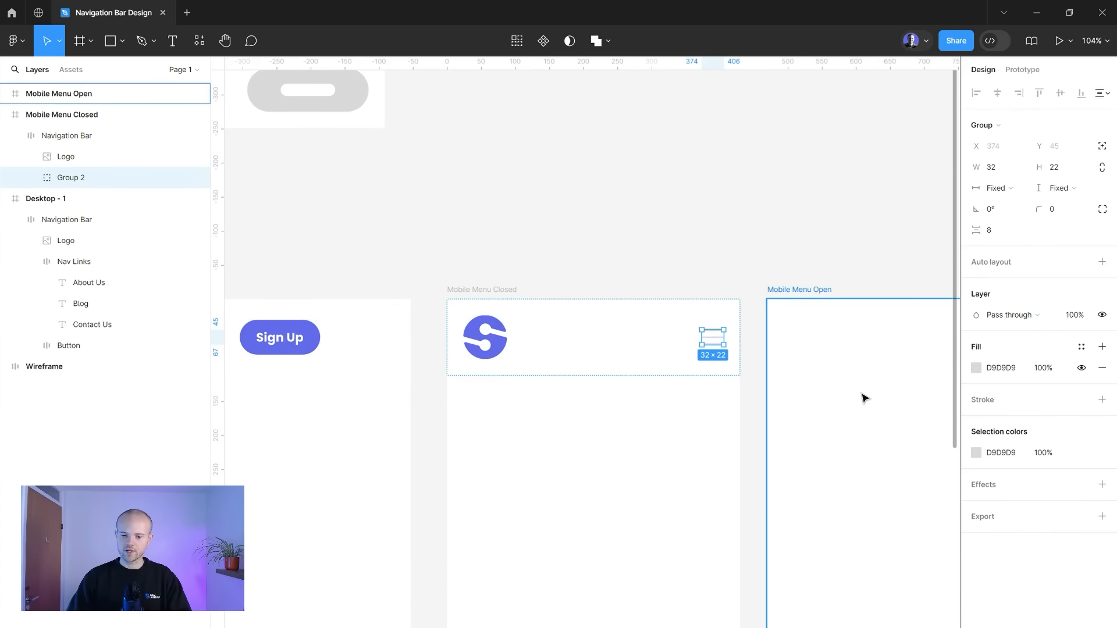
- Recolor the hamburger icon's bars to dark grey 2A2A2A
scroll(650, 366, up, 4)
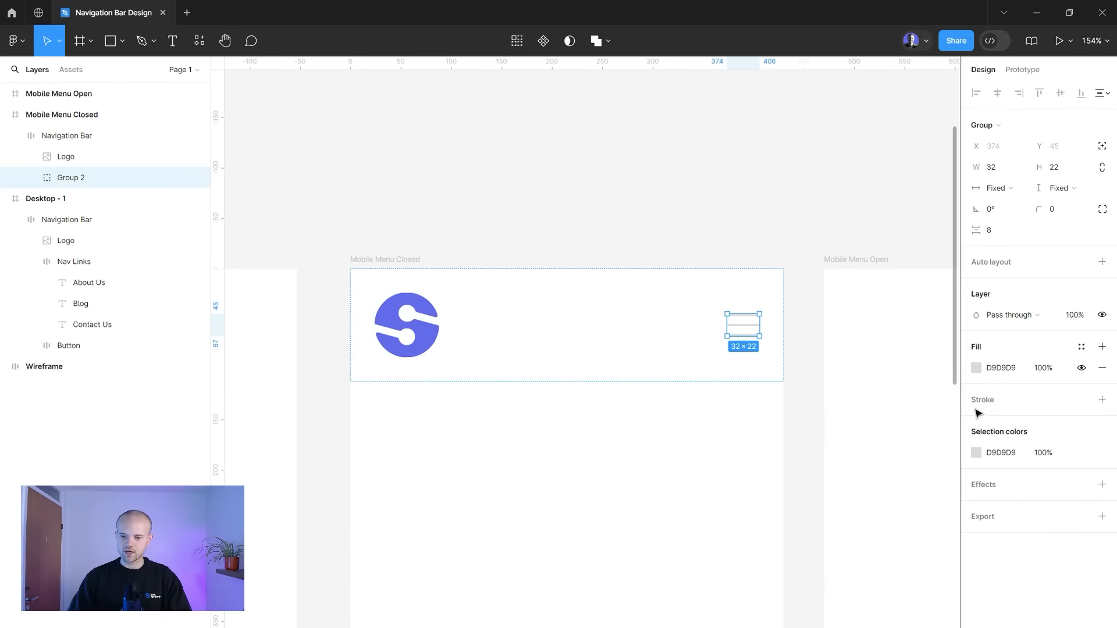
click(974, 371)
click(947, 289)
scroll(784, 343, up, 5)
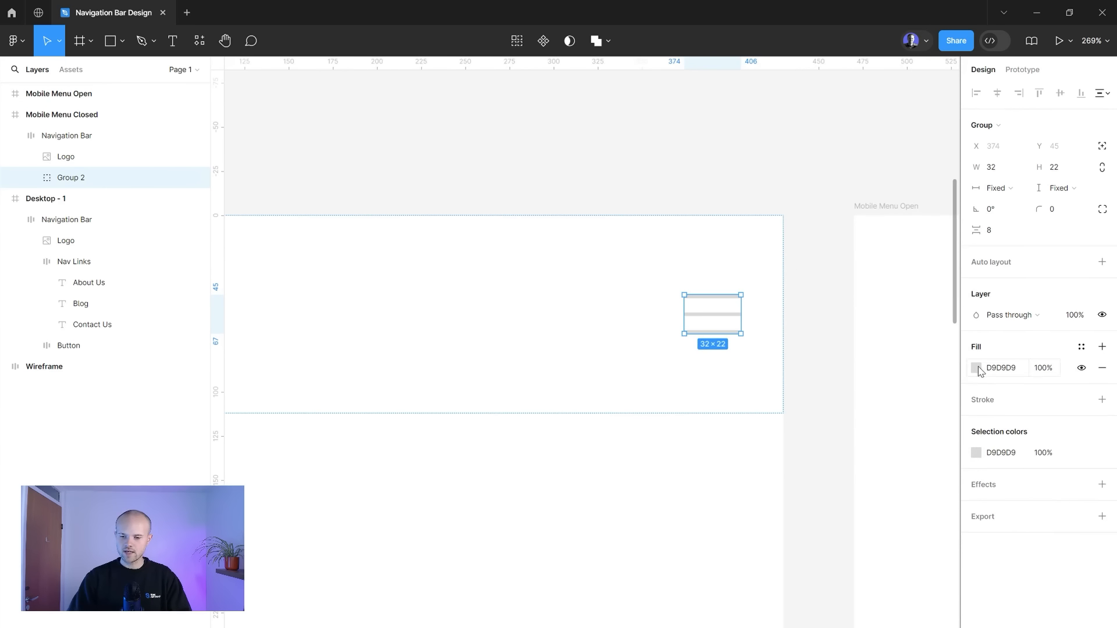
click(976, 455)
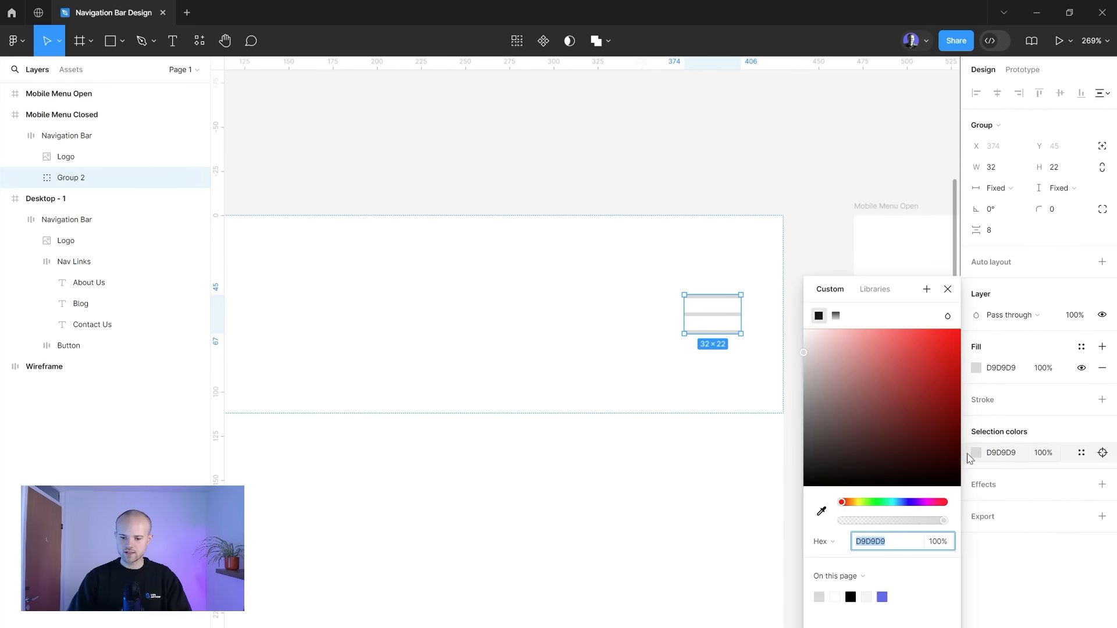
drag(812, 423, 798, 466)
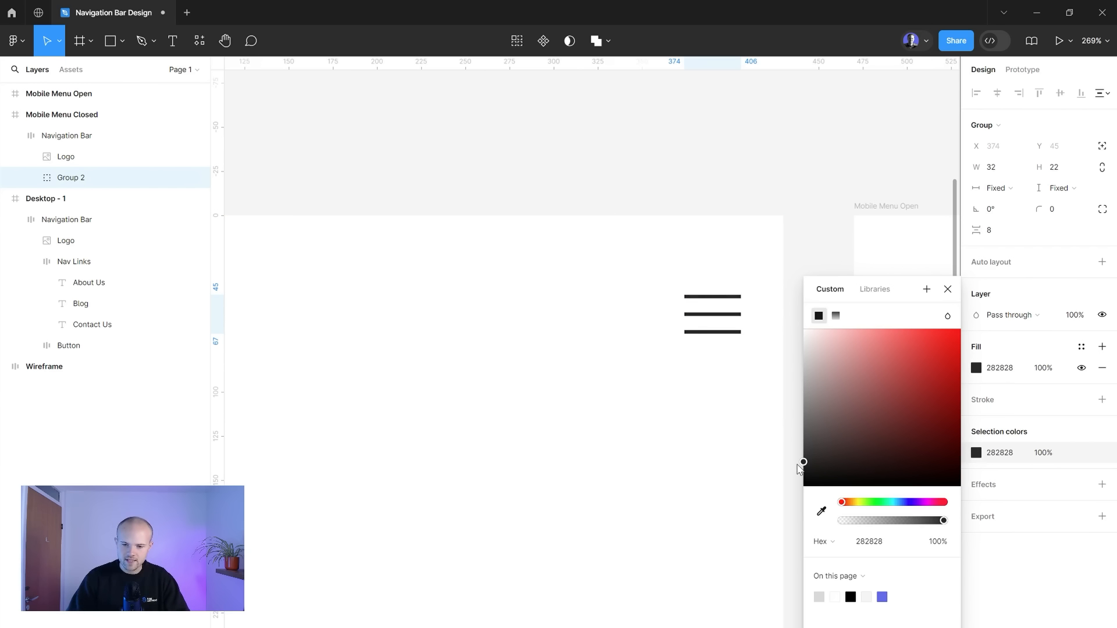
click(855, 197)
- Set the corner radius of all three hamburger bars to 9
scroll(718, 361, up, 8)
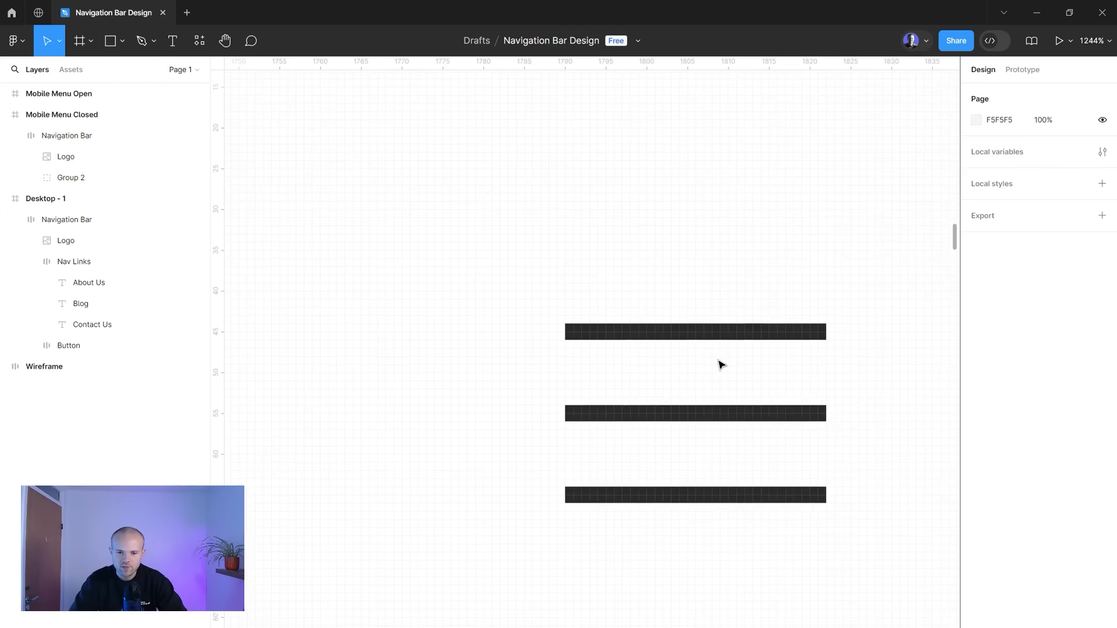
click(683, 343)
shift+click(678, 416)
shift+click(673, 497)
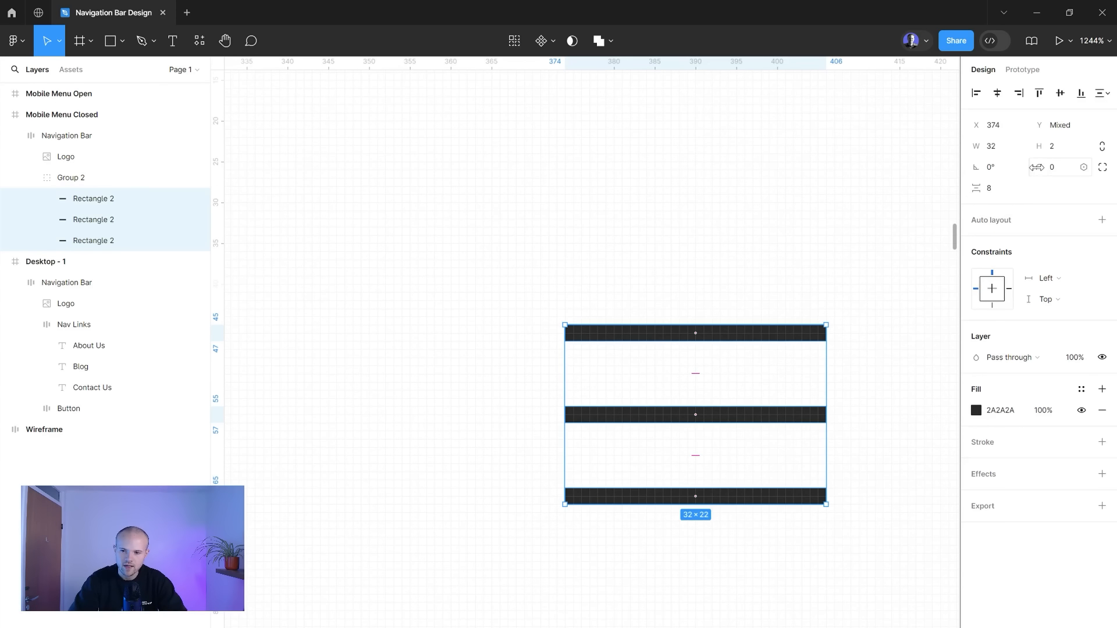
drag(1035, 167, 1092, 162)
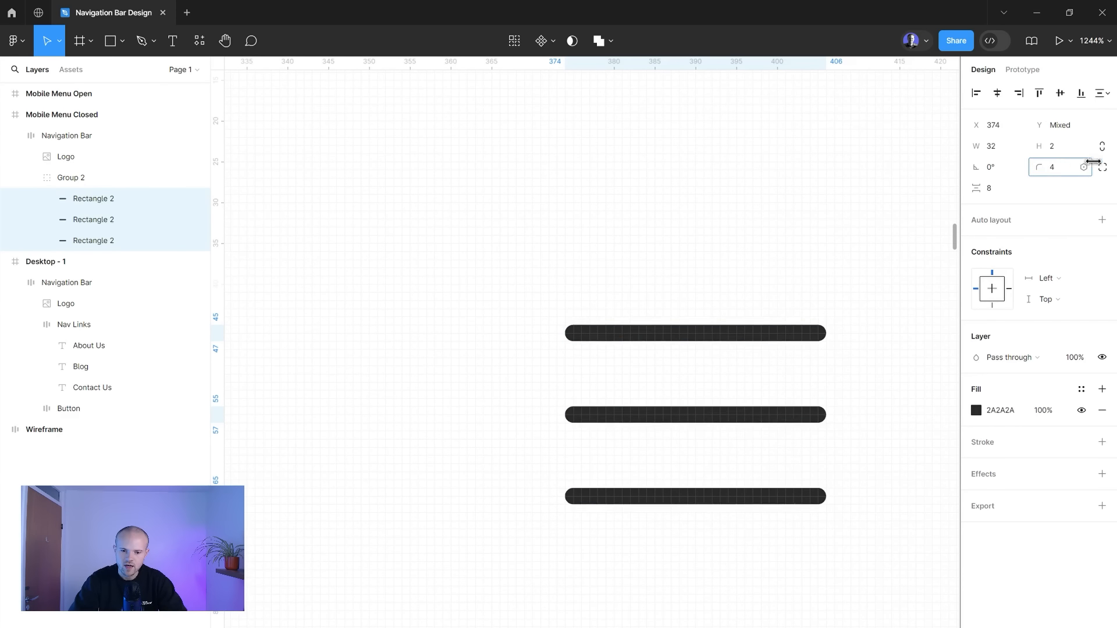
click(776, 235)
scroll(776, 234, down, 12)
scroll(744, 204, down, 3)
- Copy the Mobile Menu Closed navigation bar into the Mobile Menu Open frame
click(713, 175)
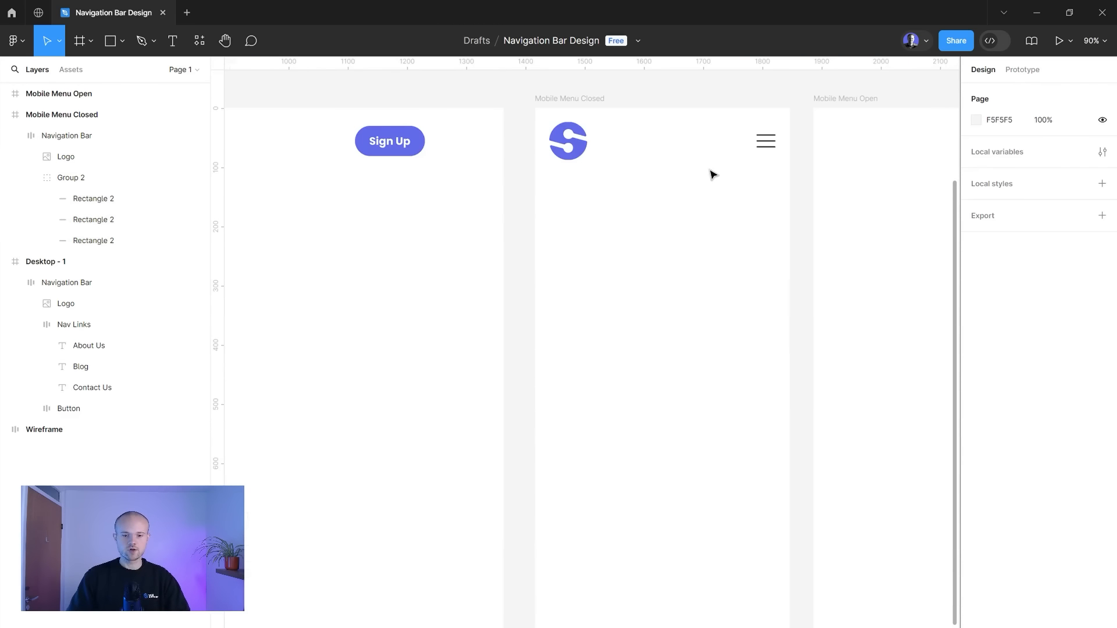
click(593, 101)
scroll(814, 245, down, 3)
click(926, 251)
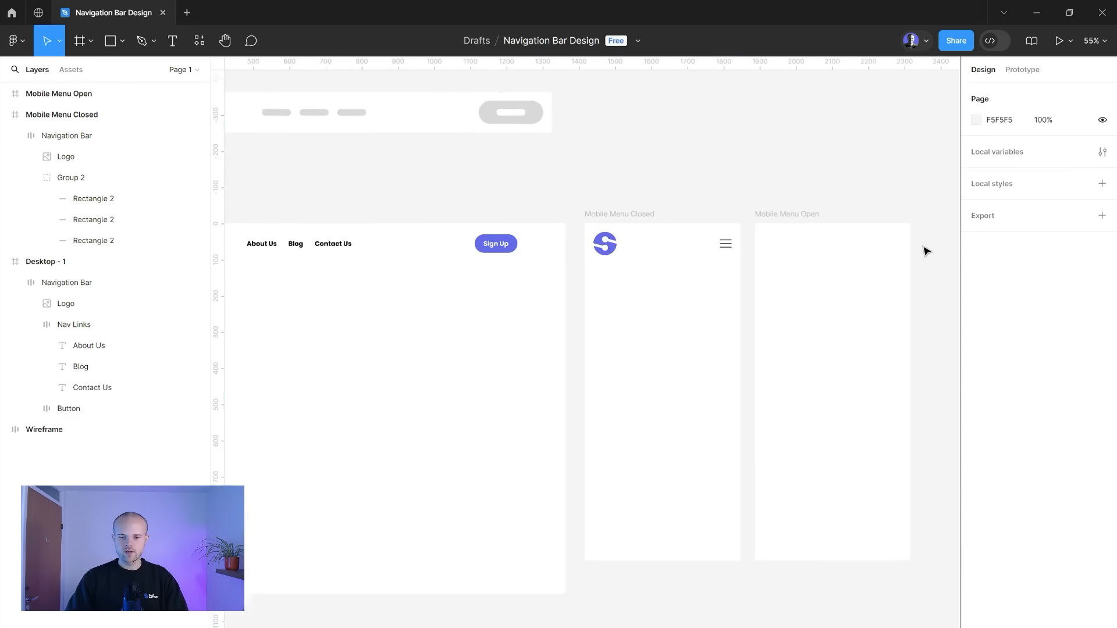
scroll(926, 251, down, 1)
scroll(926, 252, right, 1)
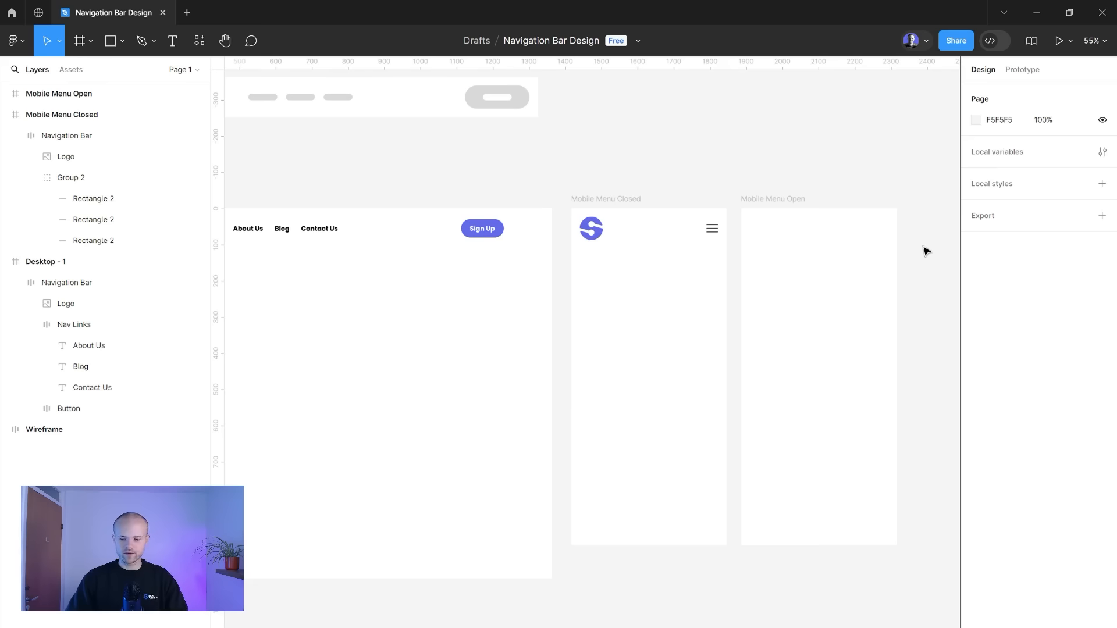
click(648, 238)
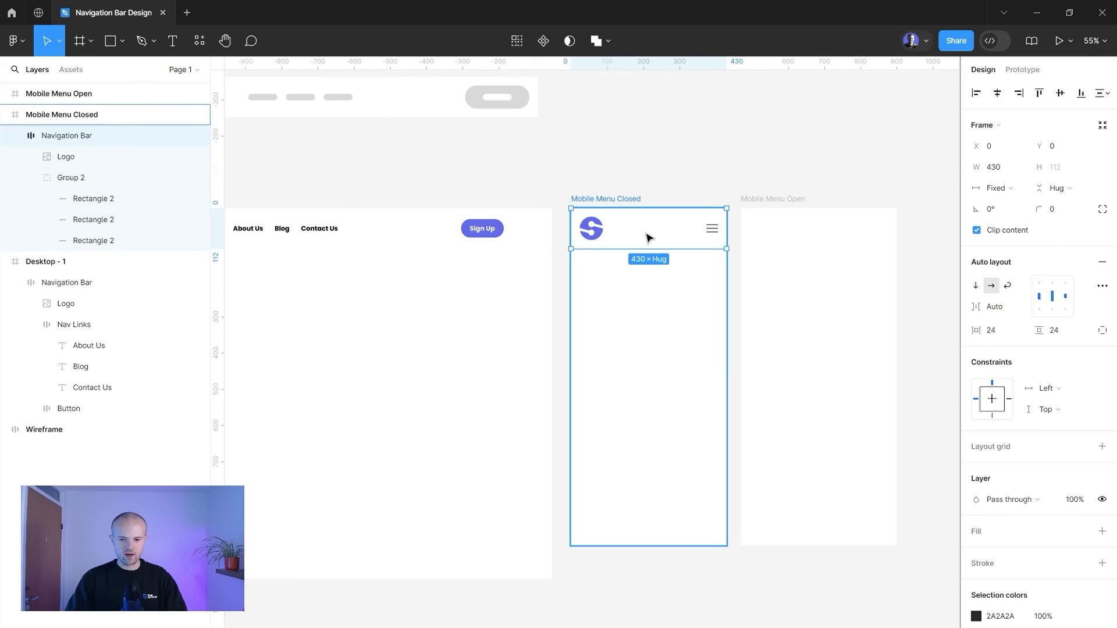
key(ctrl+c)
click(798, 265)
key(ctrl+v)
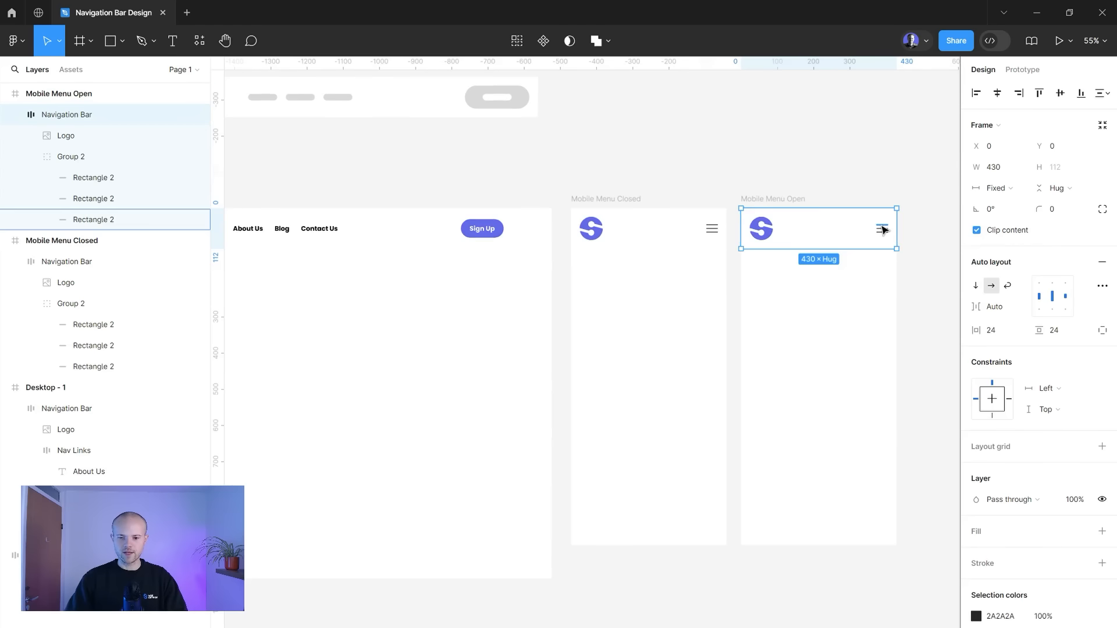
- Delete the middle bar of the hamburger icon in the Mobile Menu Open frame
scroll(880, 228, up, 5)
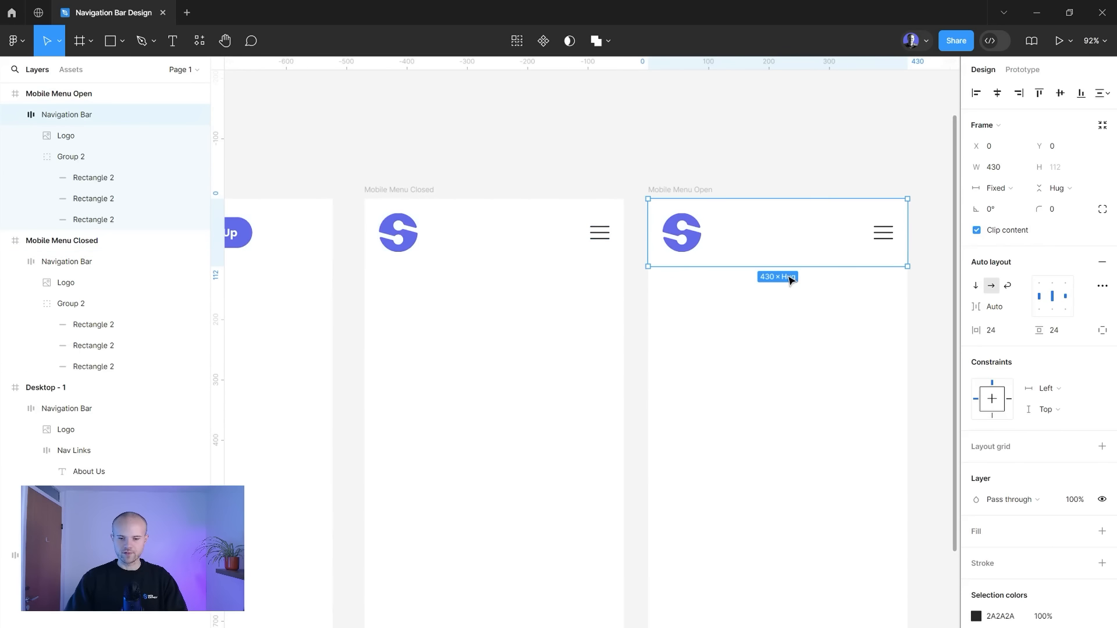
scroll(791, 279, up, 6)
scroll(802, 243, up, 10)
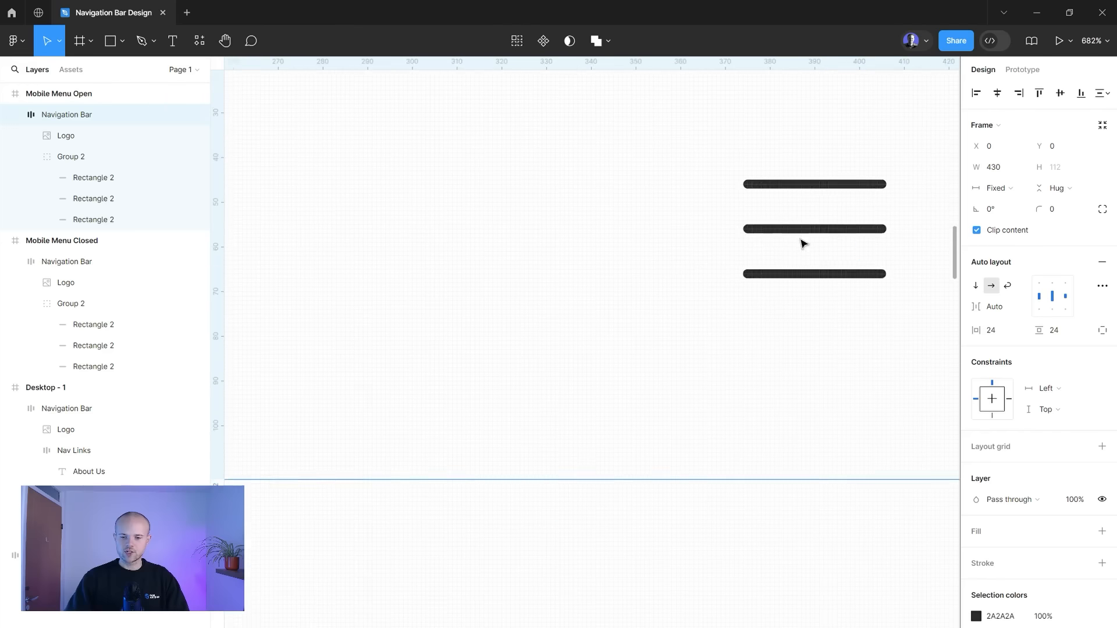
click(605, 363)
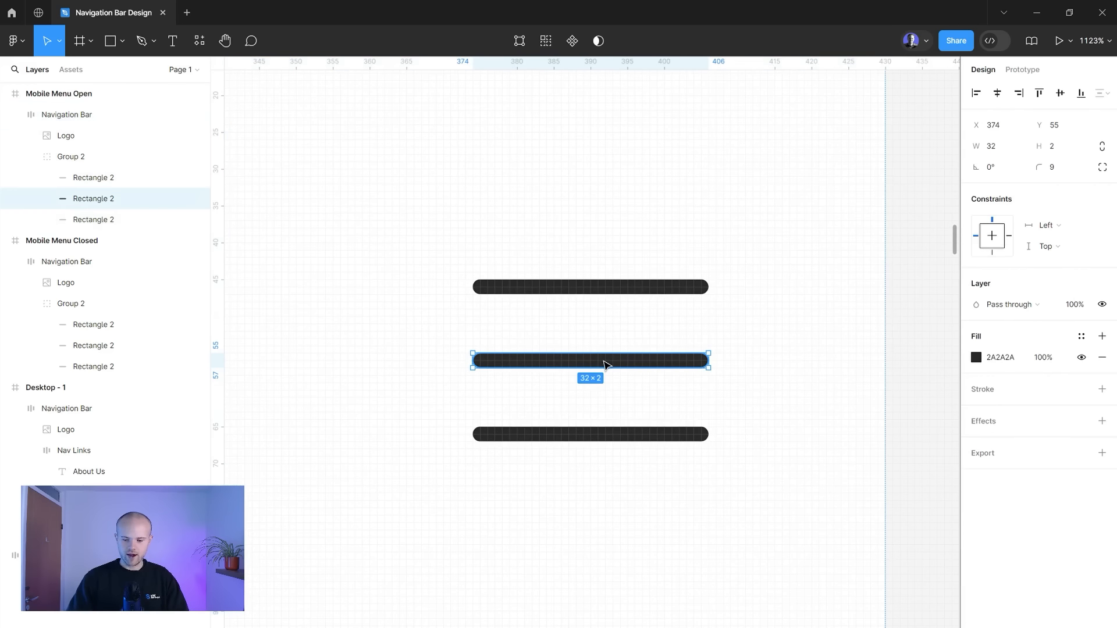
key(Delete)
- Rotate the icon's upper bar 45° clockwise and its lower bar 45° counter-clockwise
click(679, 288)
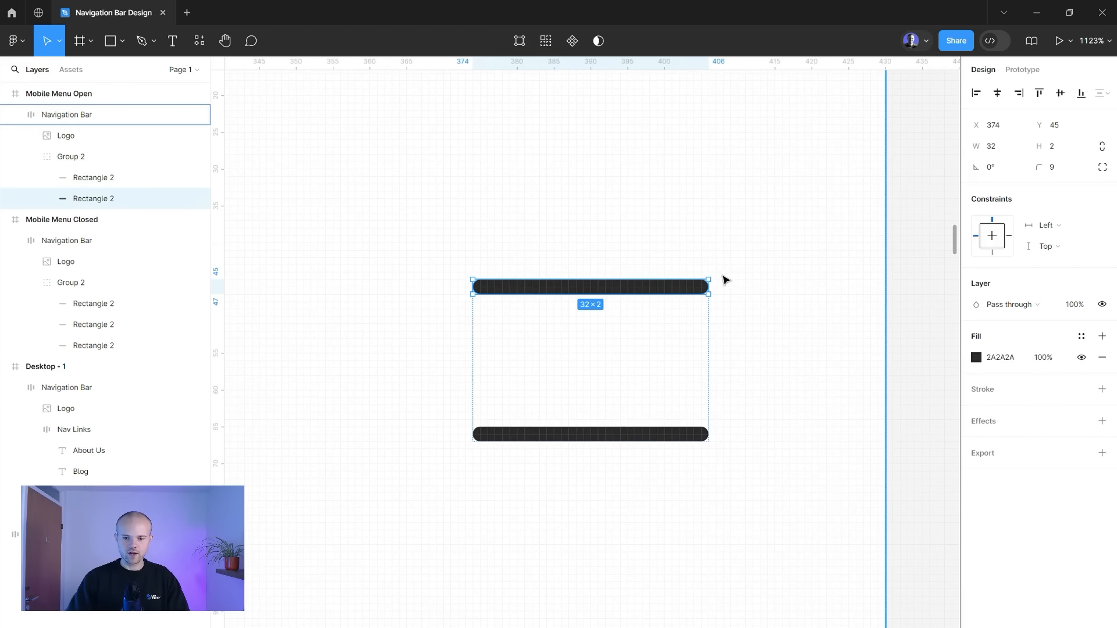
drag(714, 274, 725, 386)
click(700, 473)
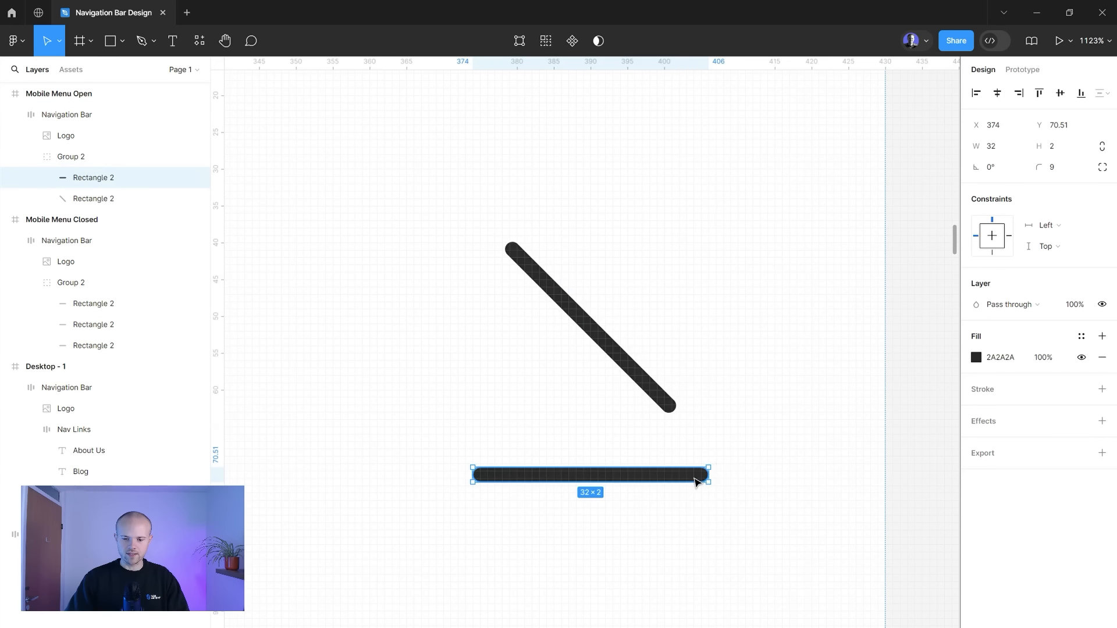
drag(714, 465, 640, 317)
- Align the two rotated bars on their vertical centers to form an X close icon
shift+click(639, 317)
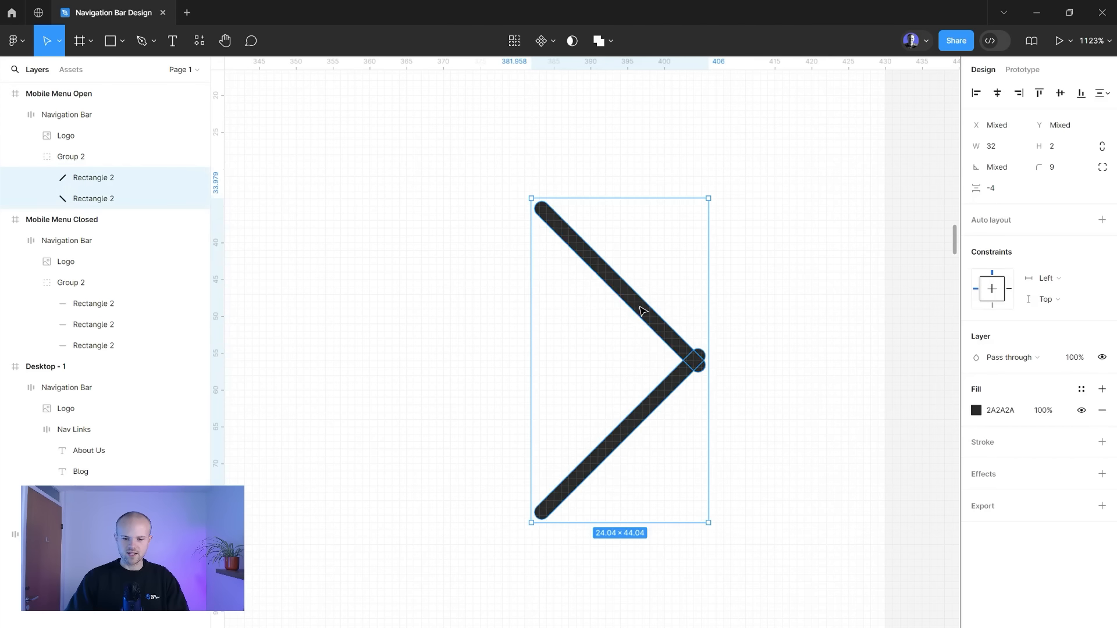
click(1061, 94)
click(915, 270)
scroll(915, 270, down, 10)
scroll(915, 270, down, 1)
scroll(915, 269, right, 1)
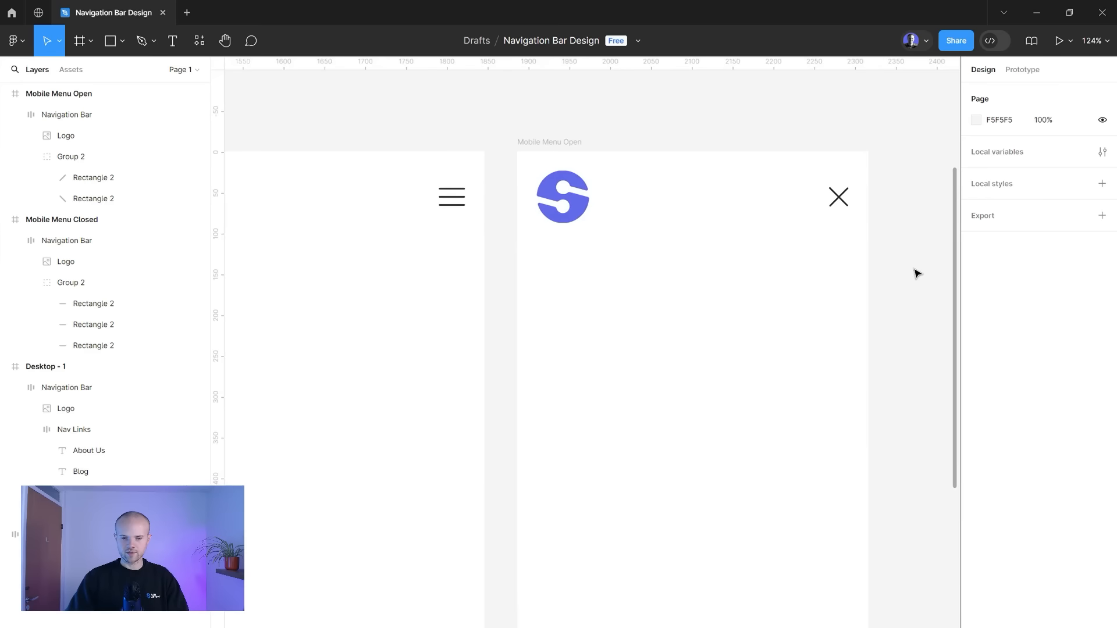
scroll(916, 274, down, 5)
click(647, 221)
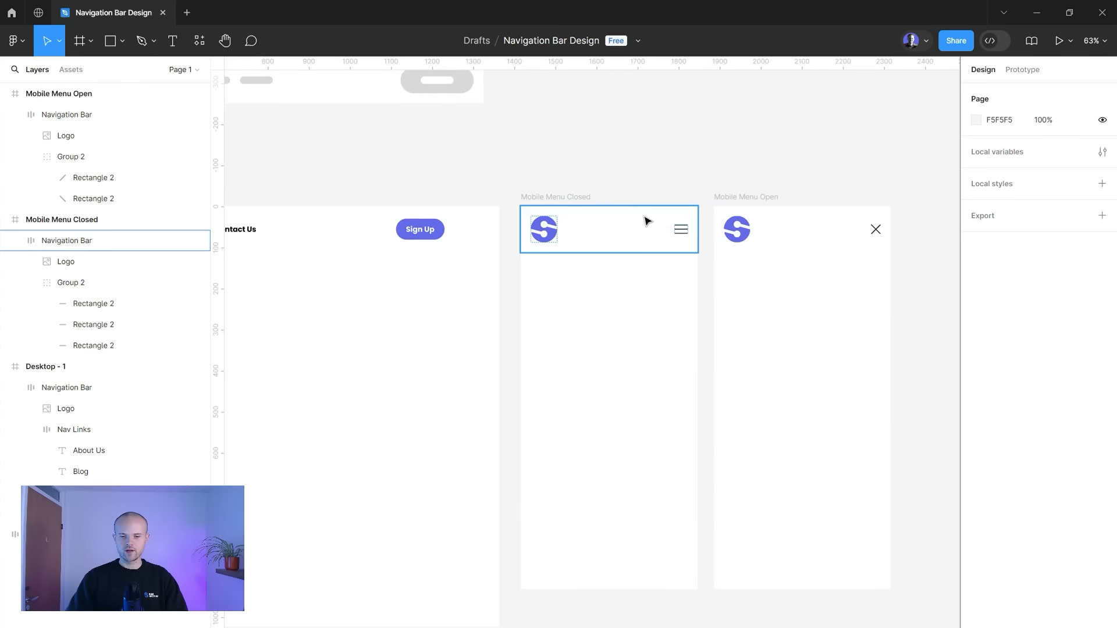
scroll(686, 238, up, 5)
click(684, 228)
click(683, 228)
scroll(689, 245, right, 5)
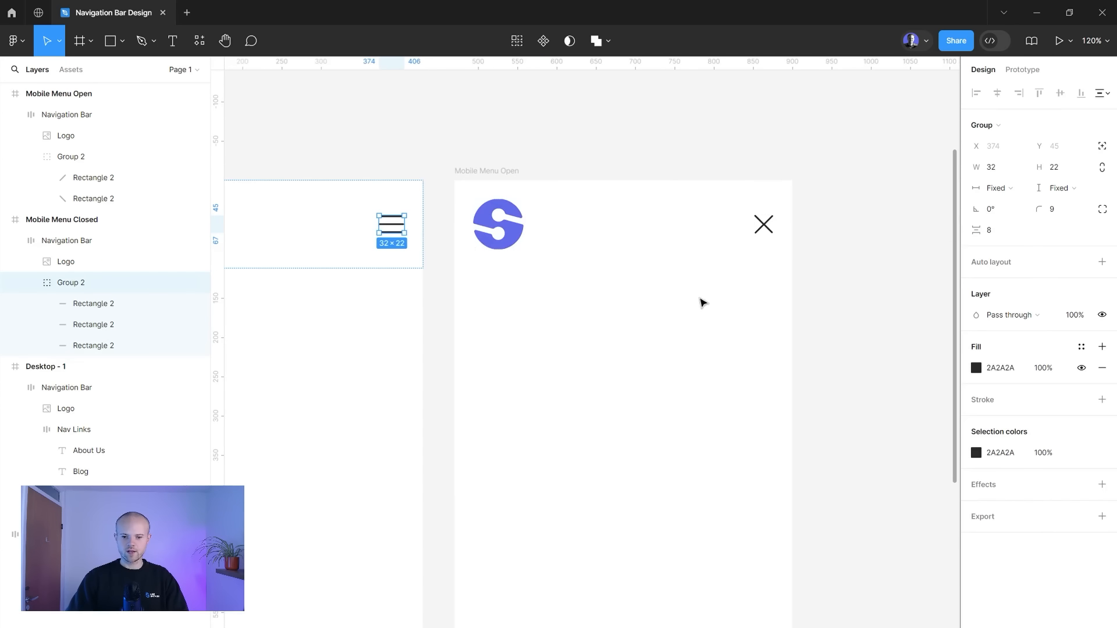
click(702, 303)
click(765, 225)
click(765, 225)
scroll(768, 227, left, 5)
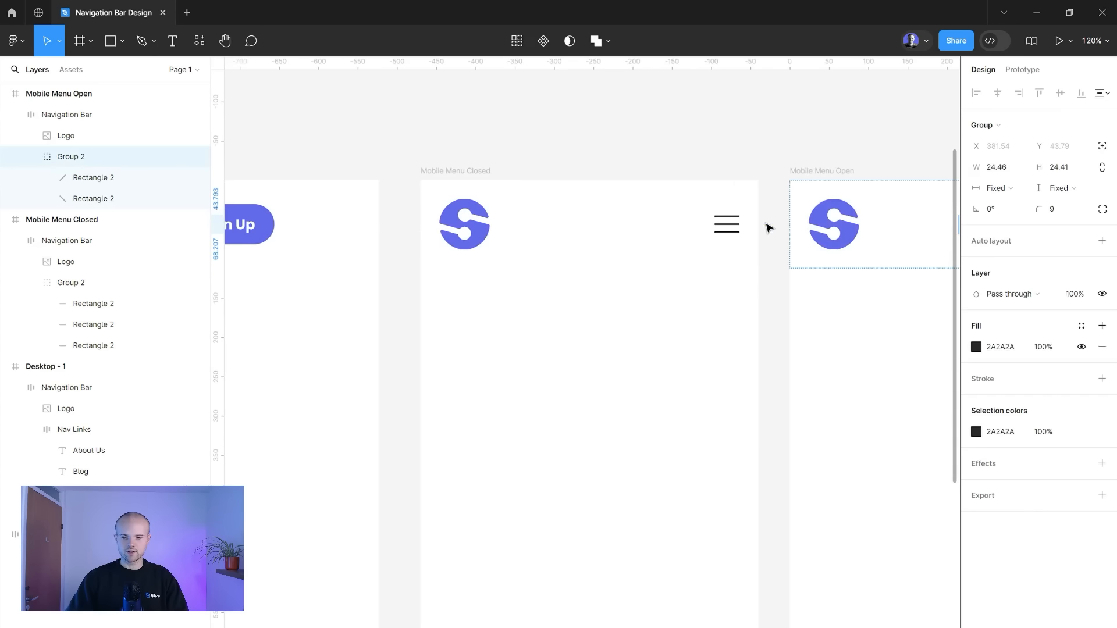
click(777, 311)
- Copy the desktop nav links and Sign Up button into the Mobile Menu Open navigation bar and make its auto layout vertical
scroll(778, 317, down, 5)
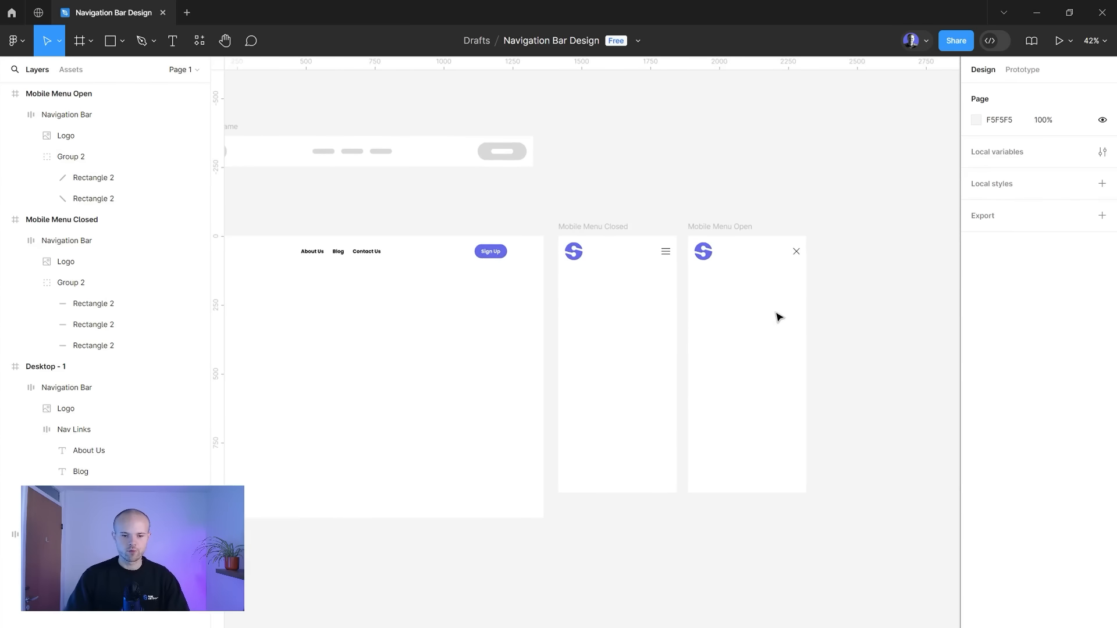
scroll(778, 317, down, 2)
scroll(778, 317, up, 2)
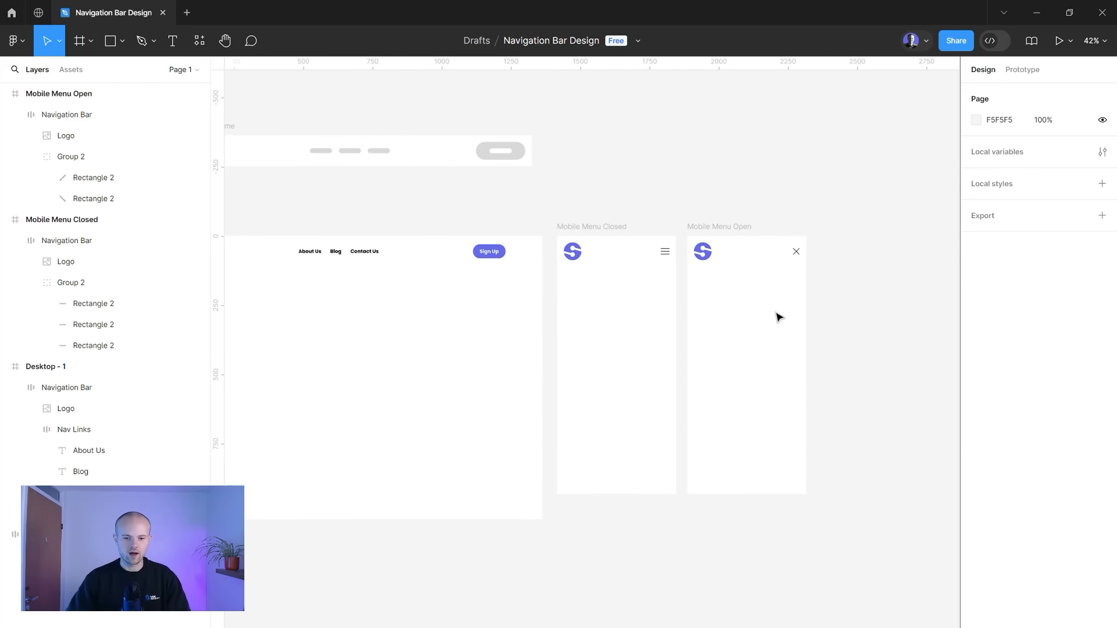
double_click(345, 255)
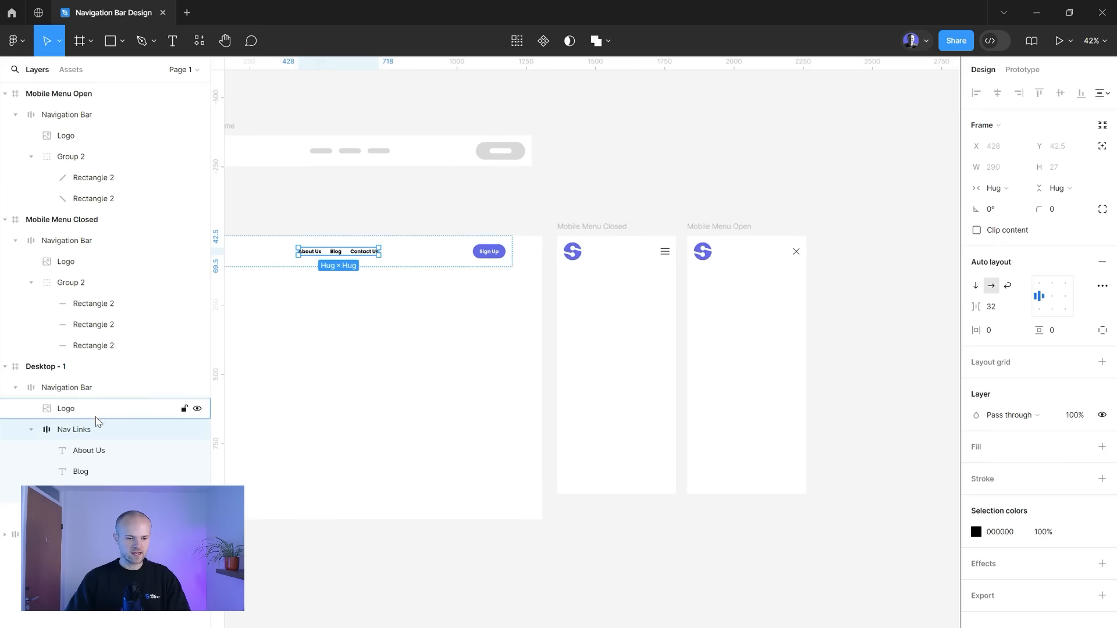
shift+click(491, 256)
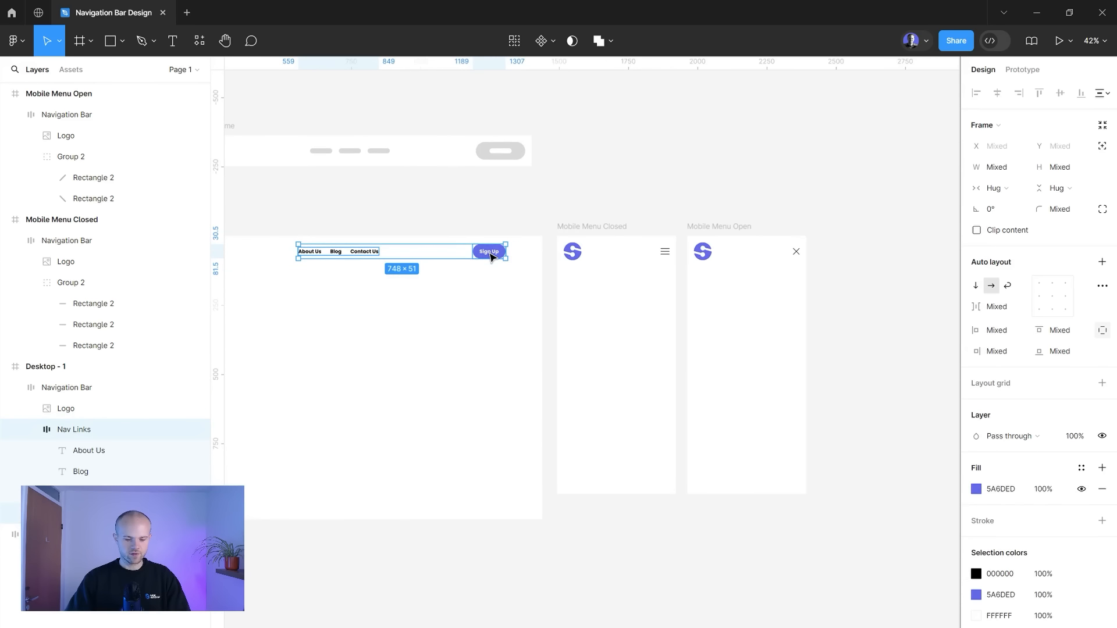
click(738, 259)
key(shift+2)
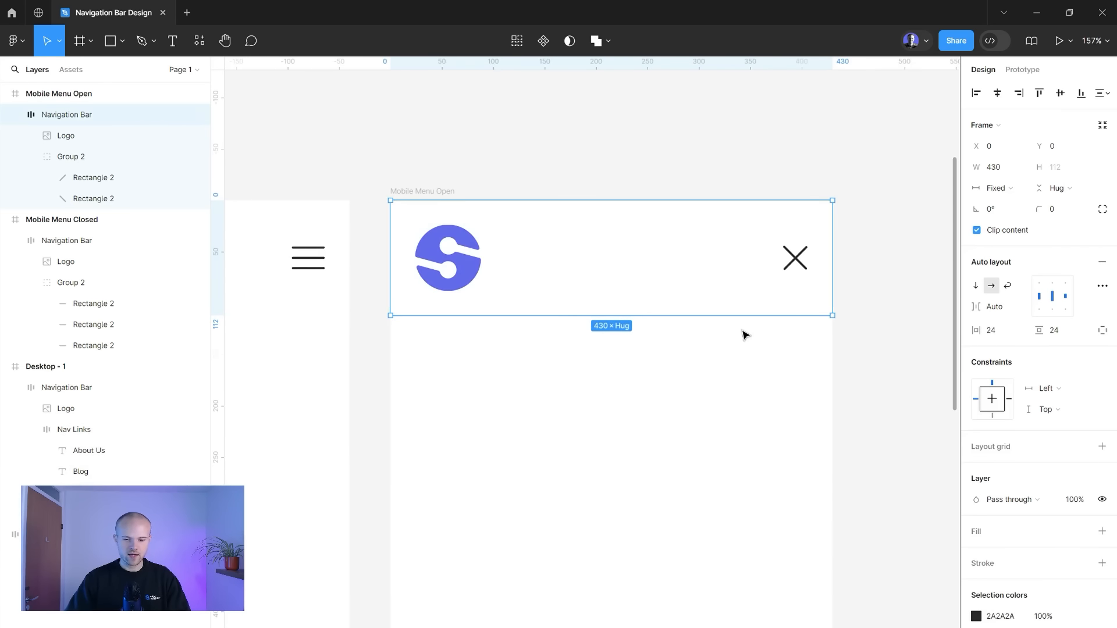
key(ctrl+v)
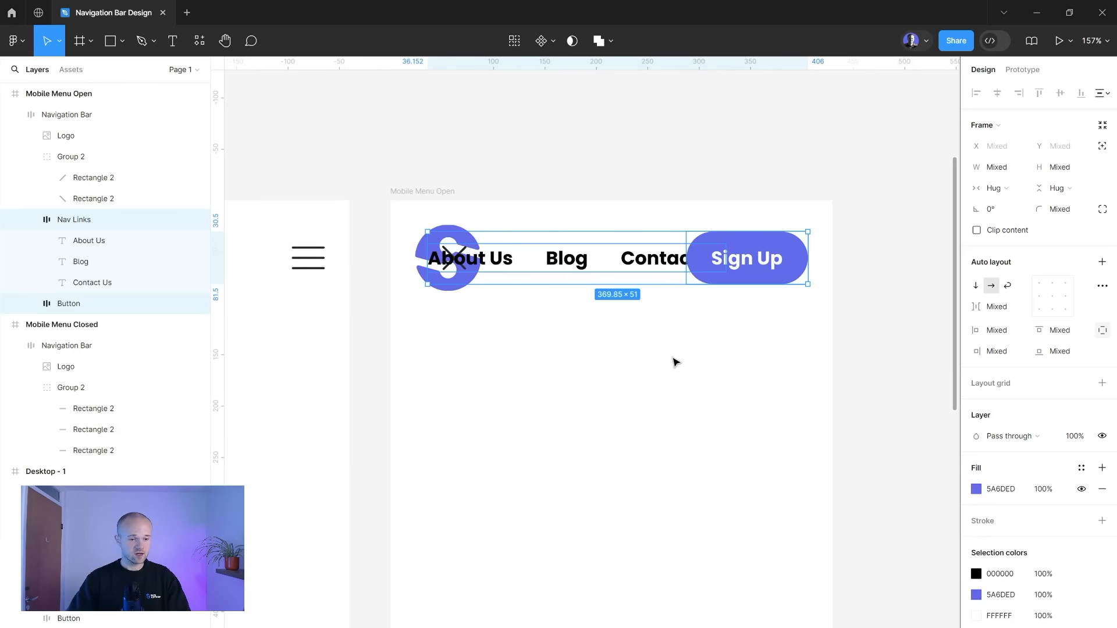
click(586, 386)
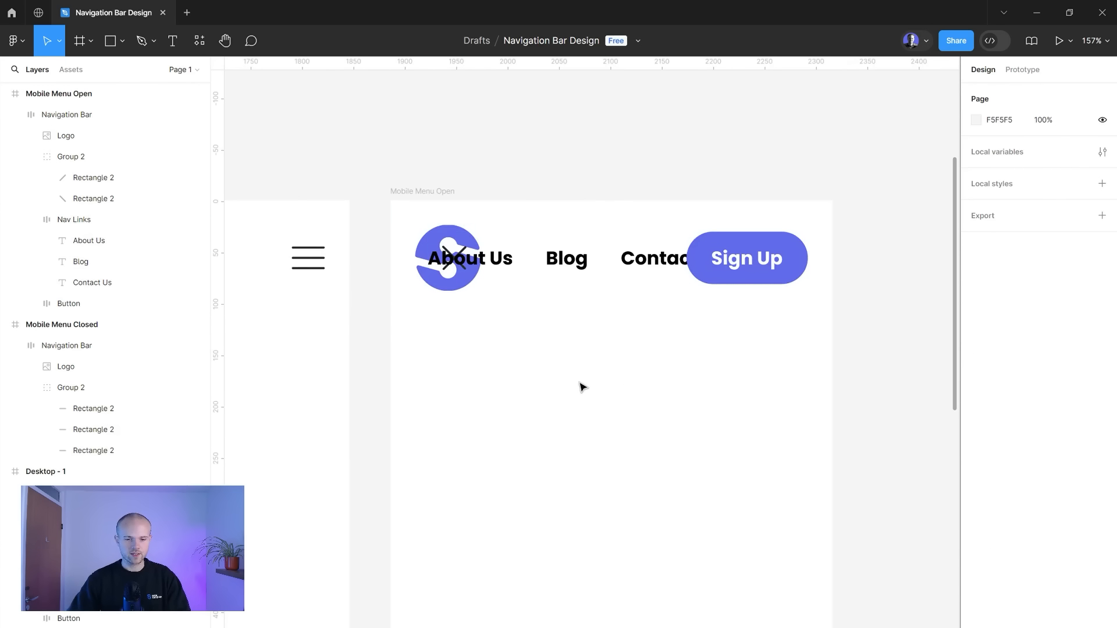
click(459, 224)
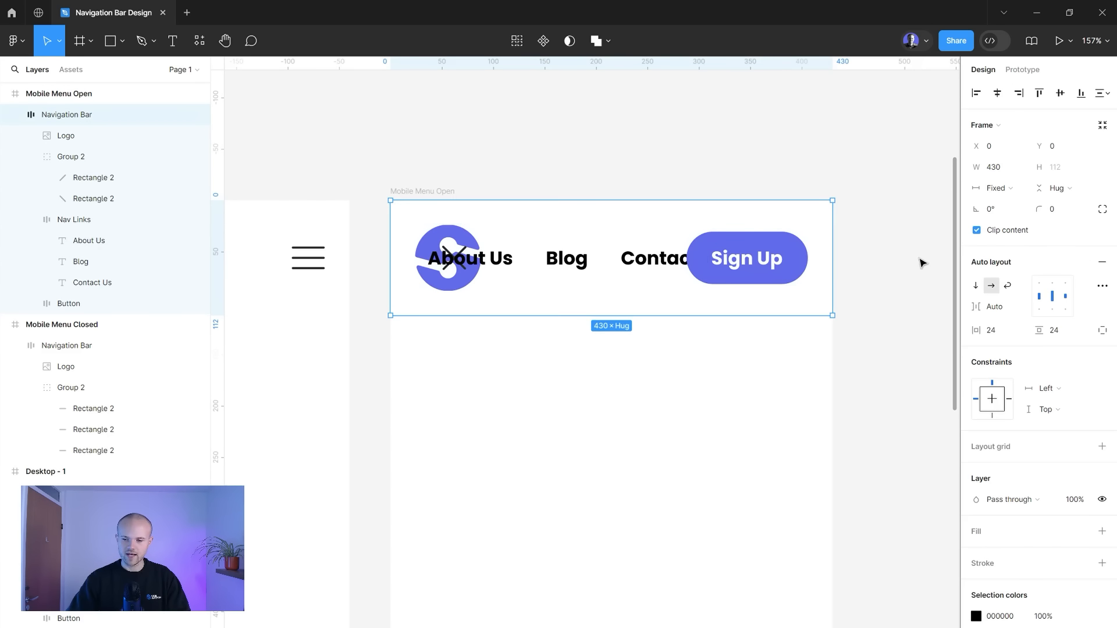
click(976, 285)
- Wrap the Mobile Menu Open logo and close icon in an auto layout frame with its width set to Fill container
click(75, 157)
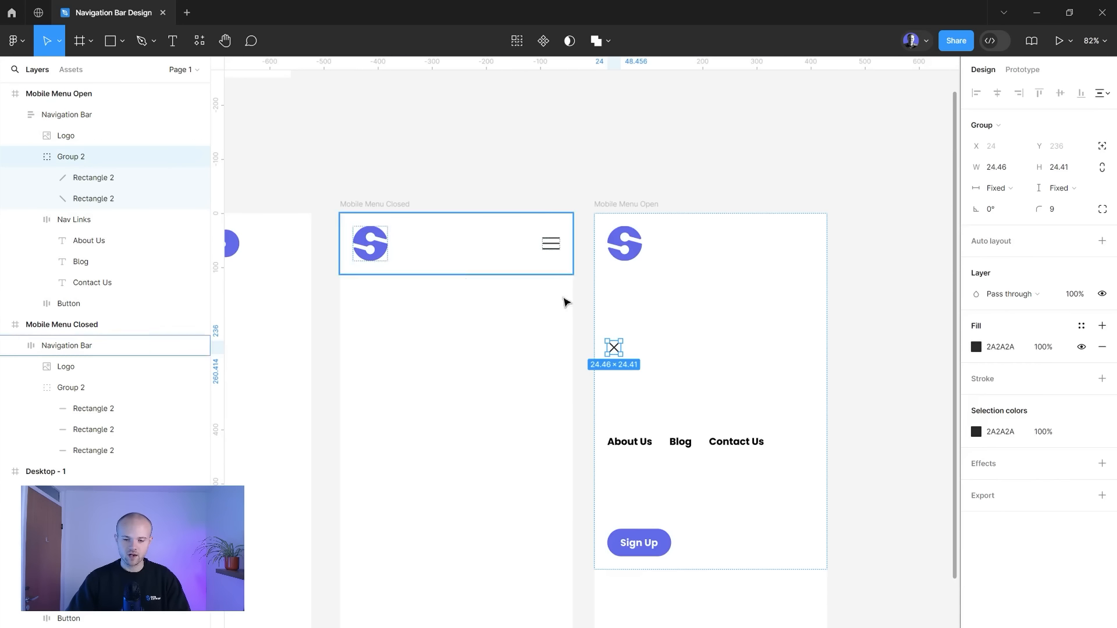
shift+click(623, 258)
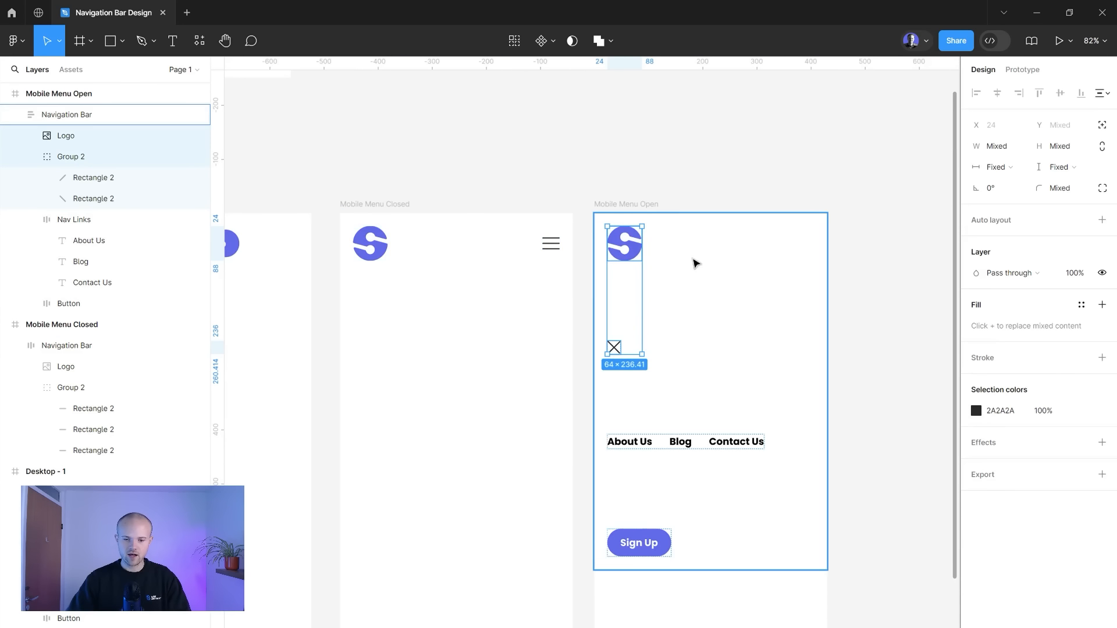
click(1101, 223)
click(995, 188)
click(1007, 202)
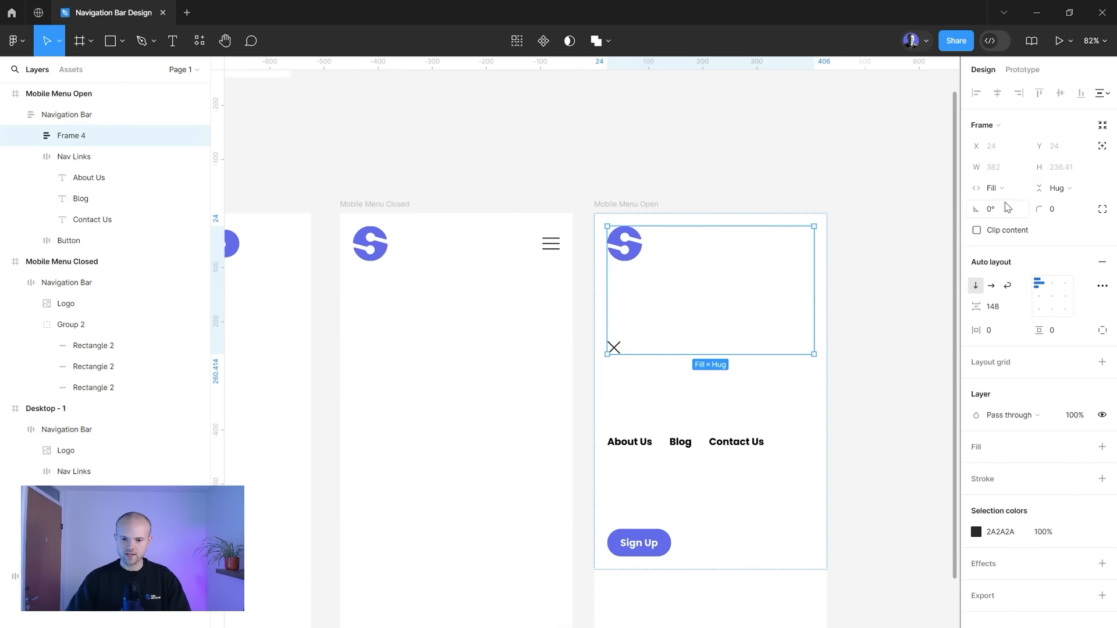
- Make the logo and close icon frame horizontal, centre its items vertically and set the gap between them to Auto
click(975, 283)
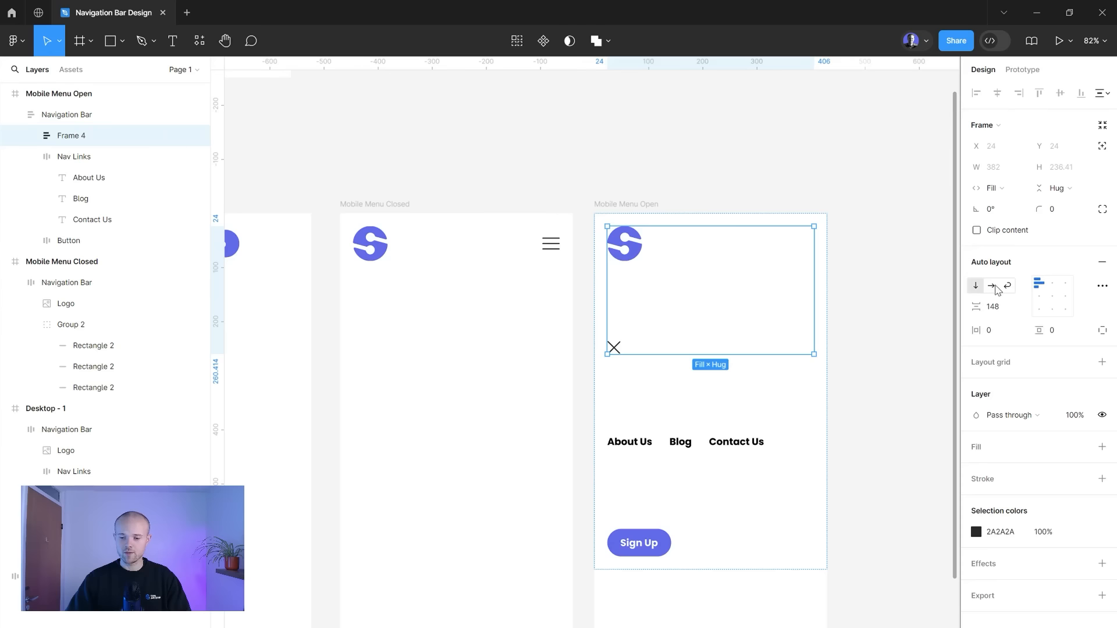
click(993, 286)
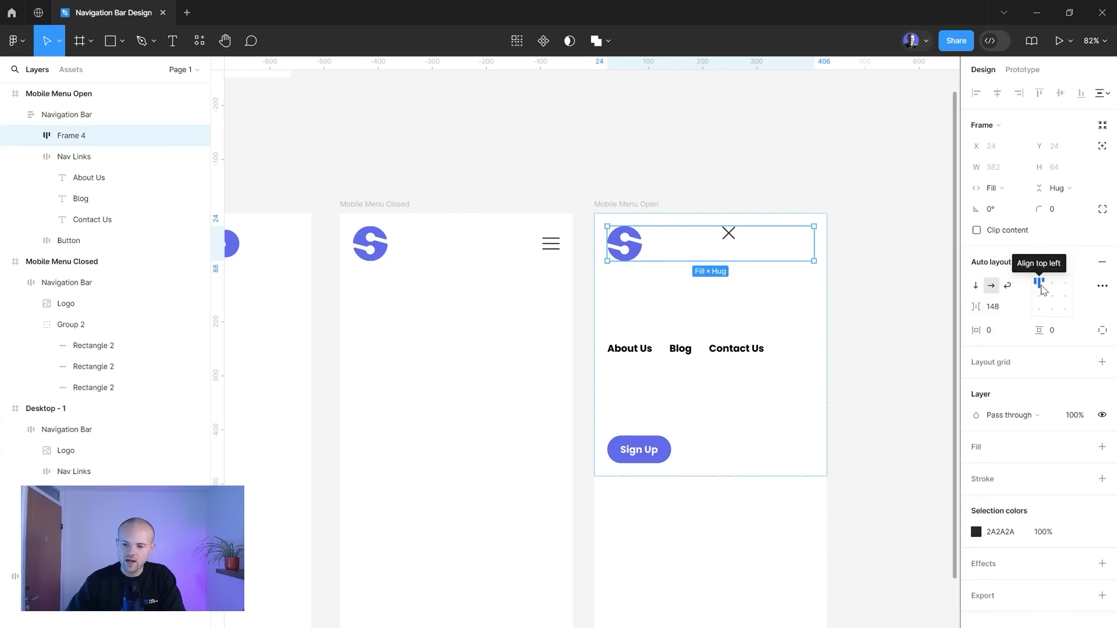
click(1040, 296)
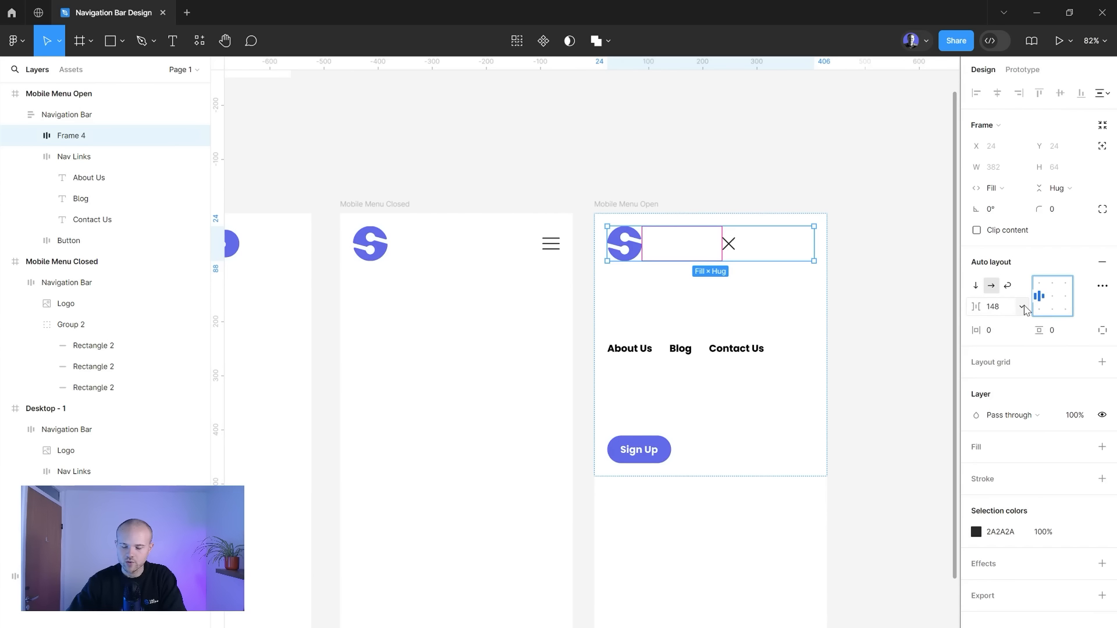
click(1022, 307)
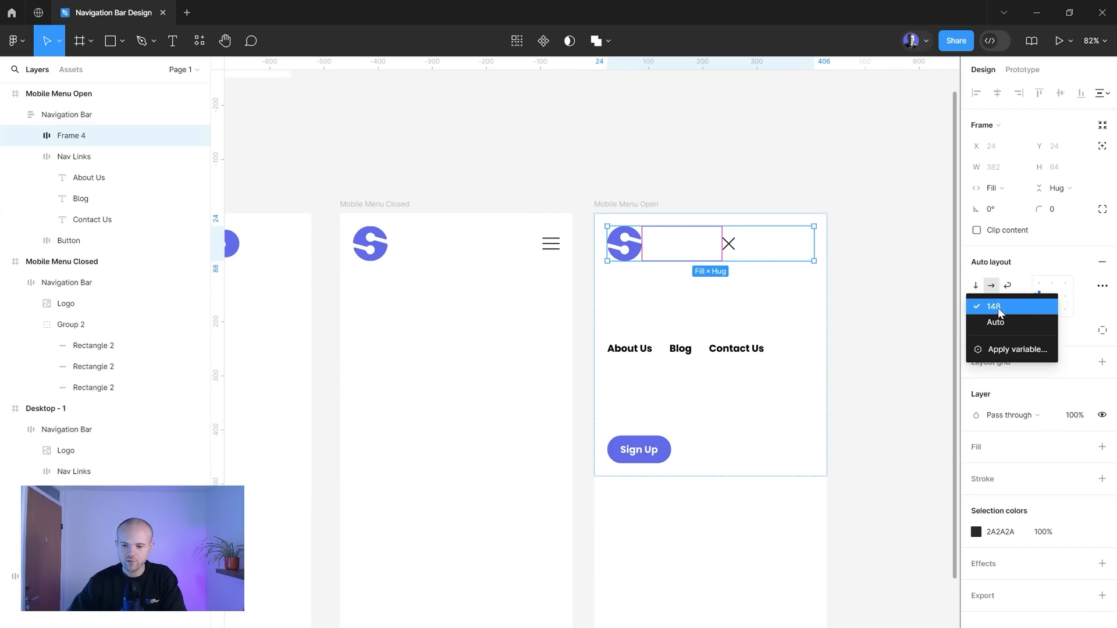
click(999, 324)
click(848, 309)
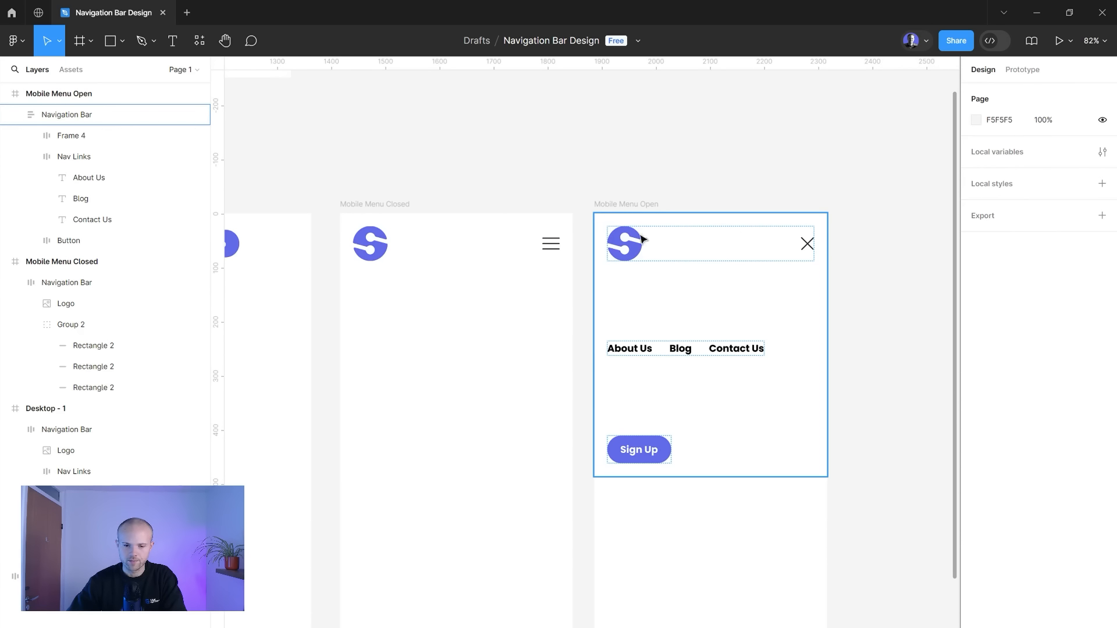
- Stack the Mobile Menu Open nav links vertically and set the navigation bar's item spacing to 64
click(461, 239)
click(694, 244)
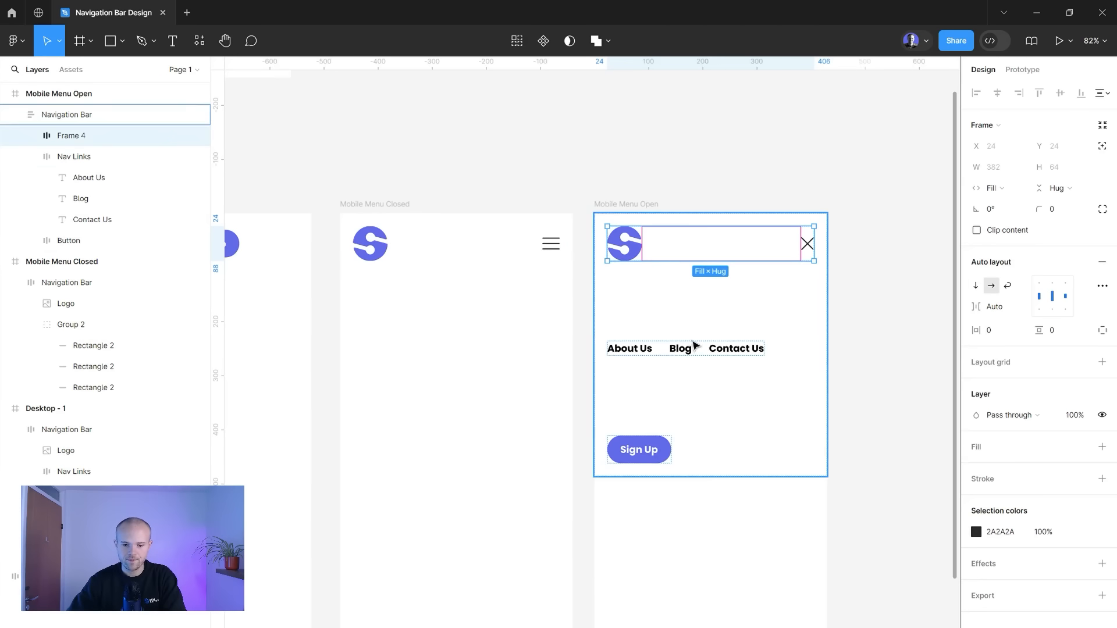
click(694, 347)
click(660, 453)
click(662, 352)
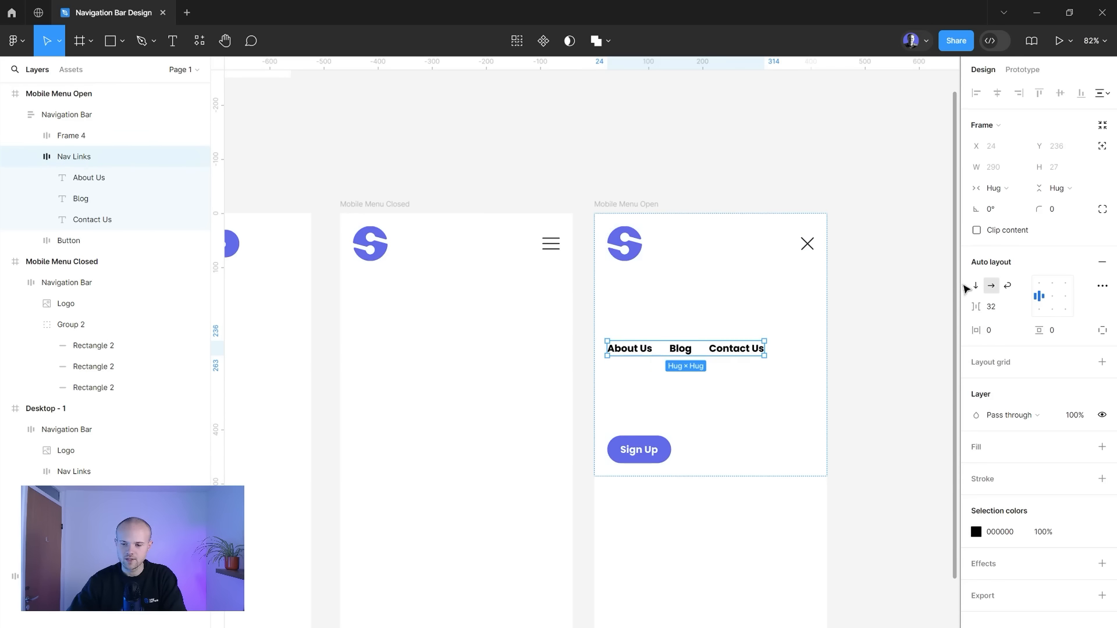
click(976, 285)
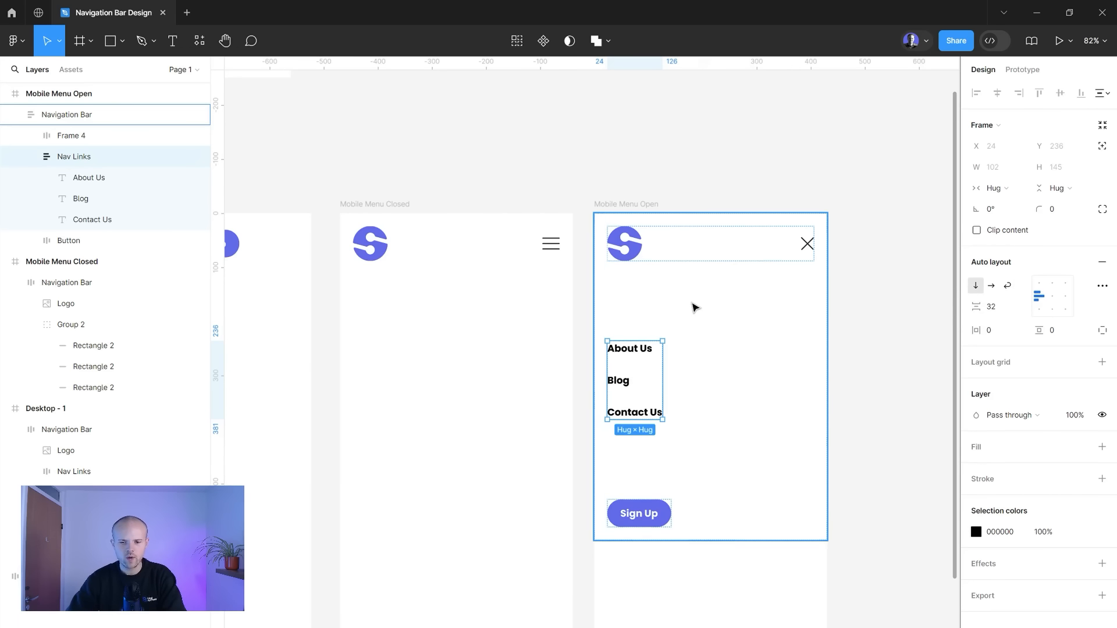
click(693, 307)
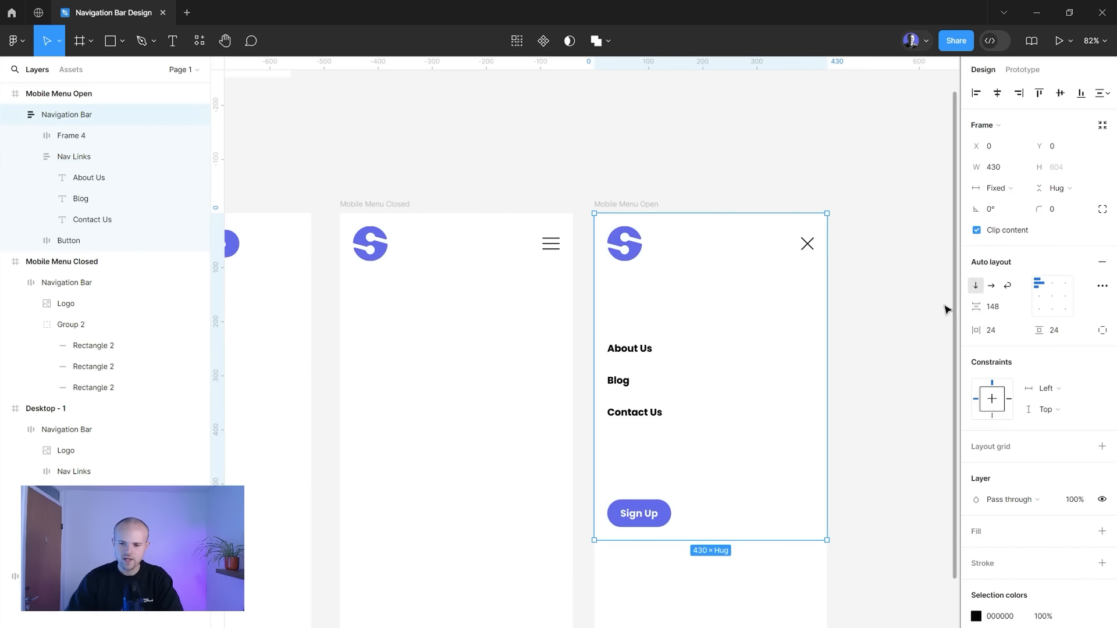
drag(976, 306, 855, 345)
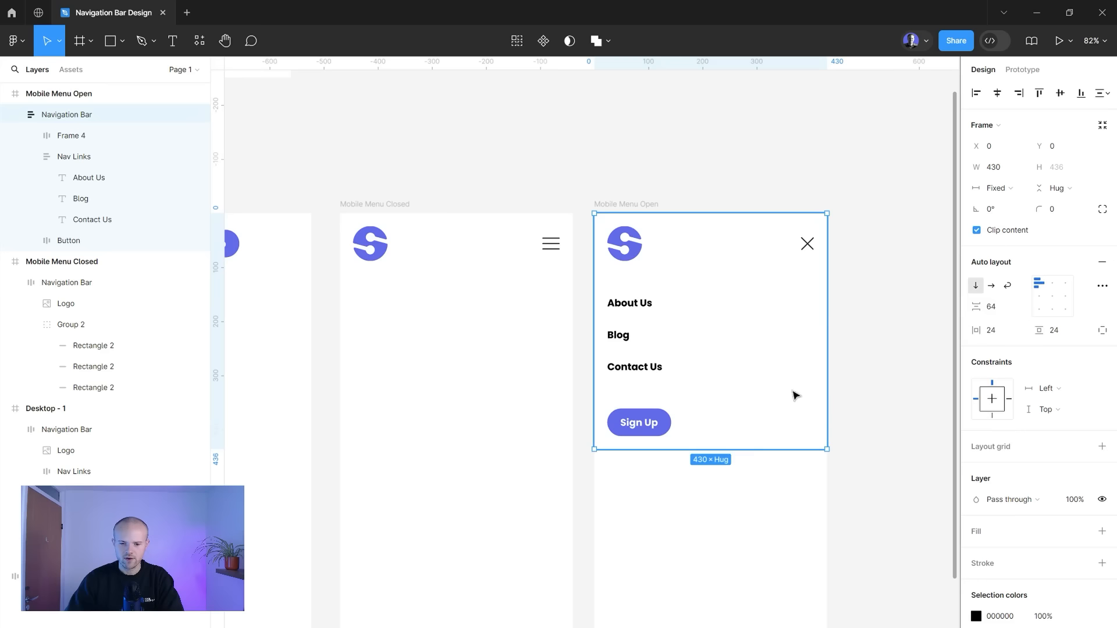
- Set the width of the Sign Up button in the Mobile Menu Open frame to Fill container
scroll(756, 401, down, 1)
click(634, 421)
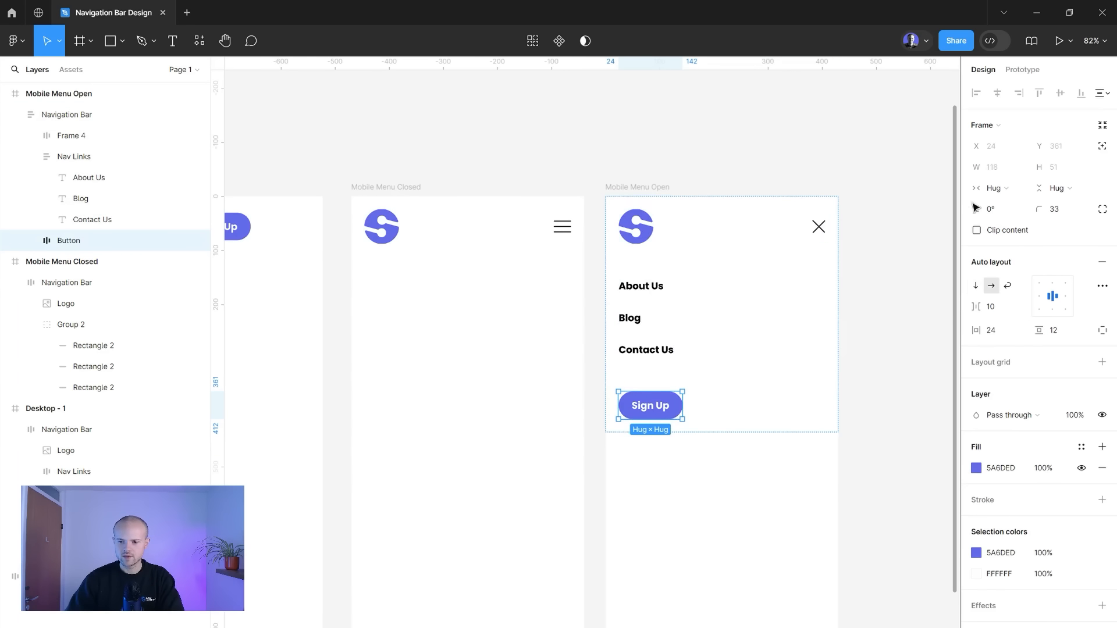
click(996, 188)
click(1000, 205)
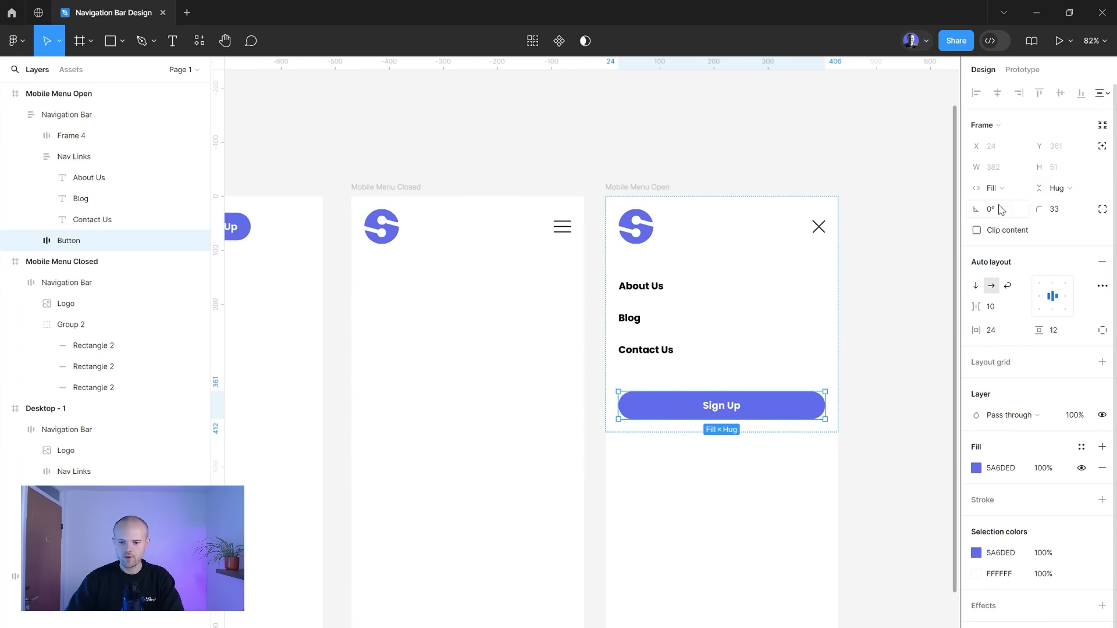
click(929, 309)
click(752, 414)
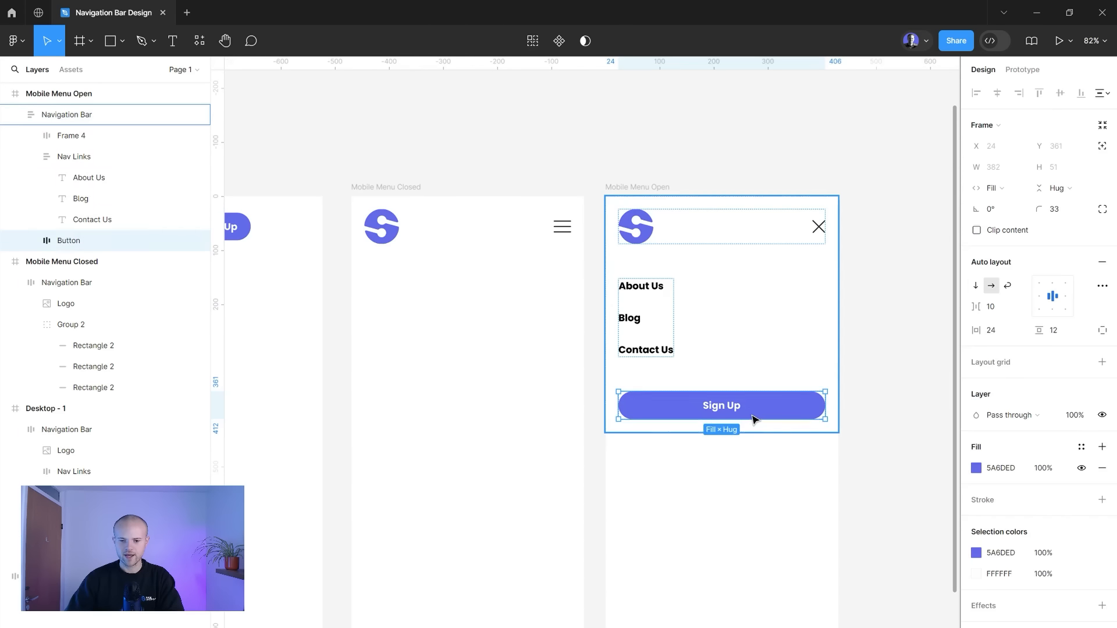
click(993, 193)
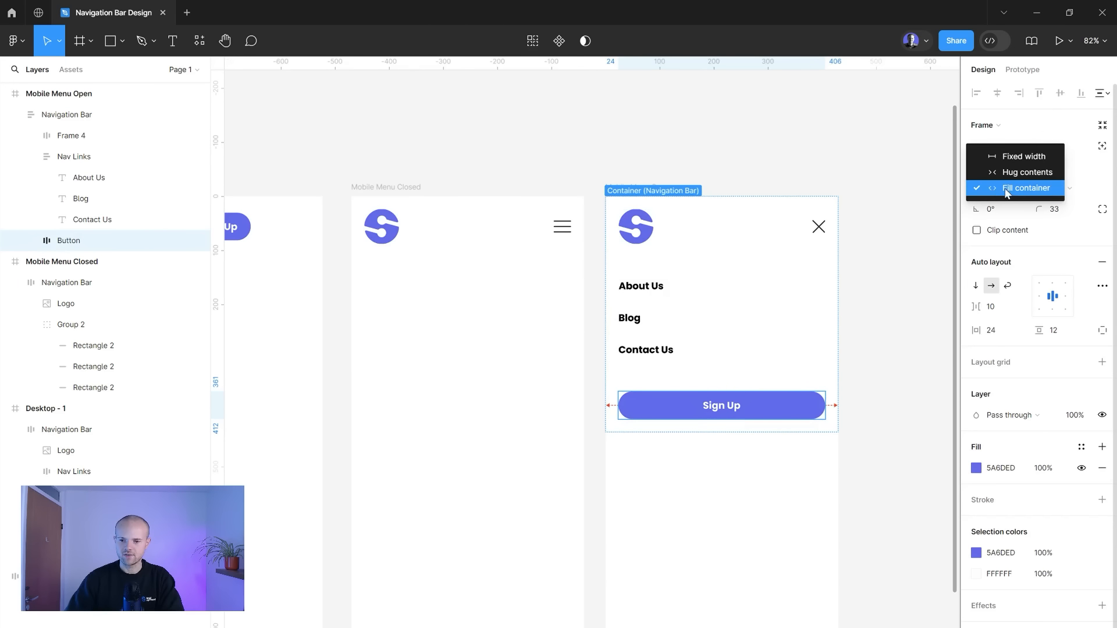
click(1005, 193)
click(1007, 189)
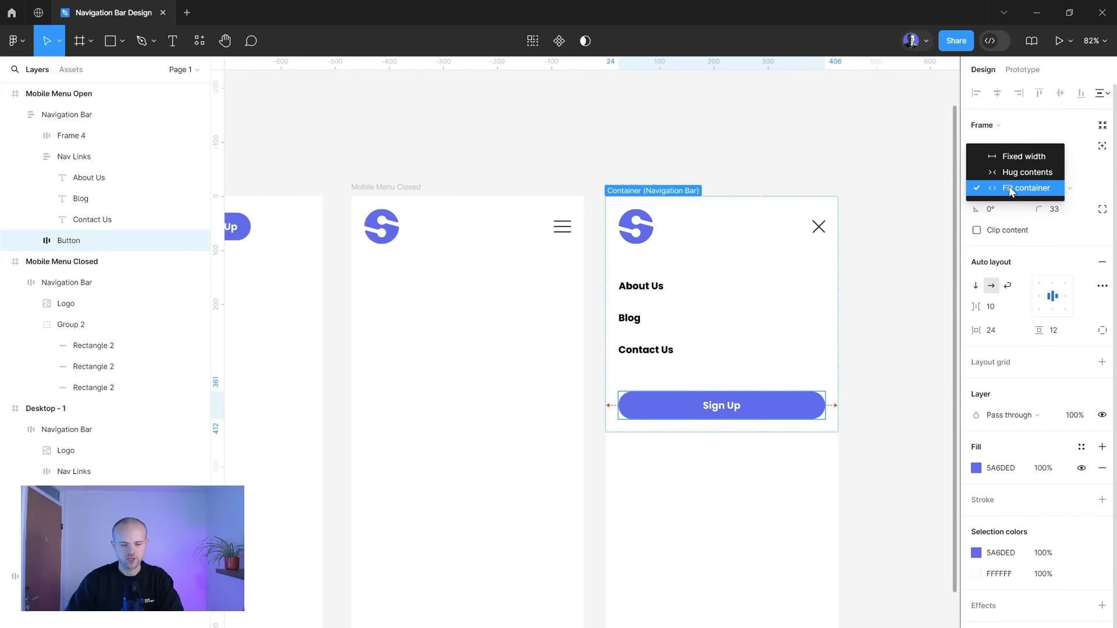
key(Escape)
click(935, 297)
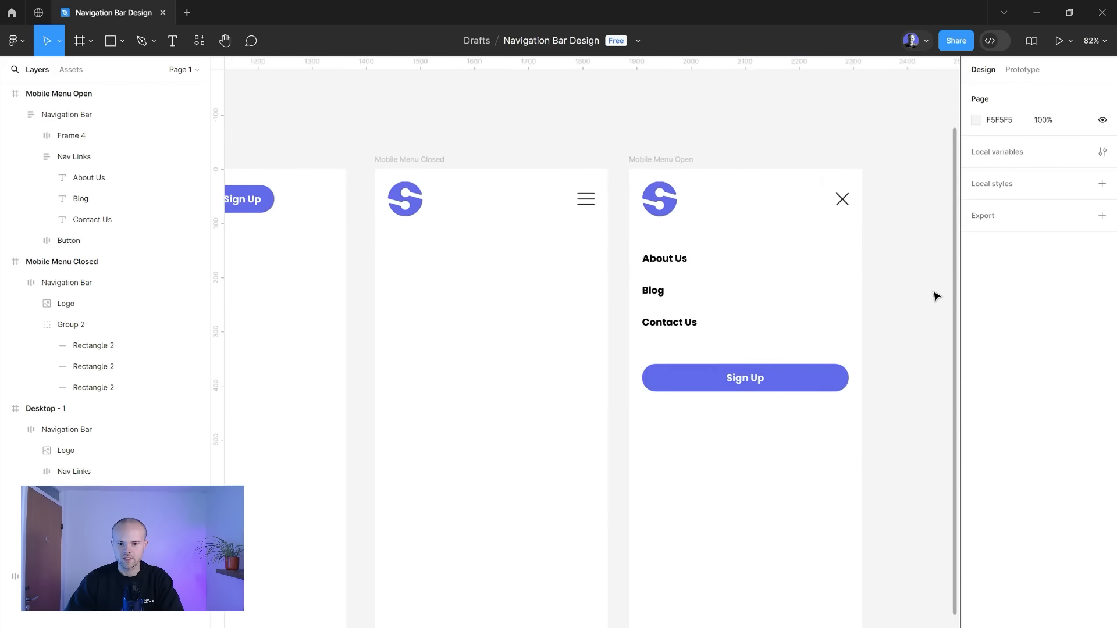
- Increase the font size of the About Us, Blog and Contact Us links in the Mobile Menu Open frame to 24
scroll(935, 297, down, 3)
scroll(935, 297, up, 5)
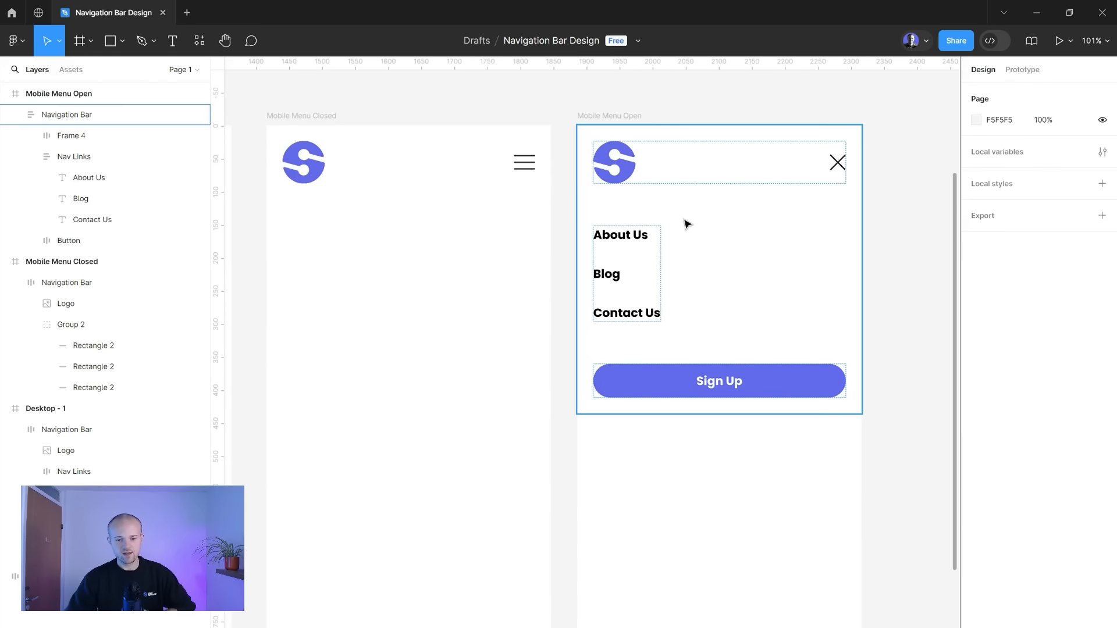
ctrl+click(637, 235)
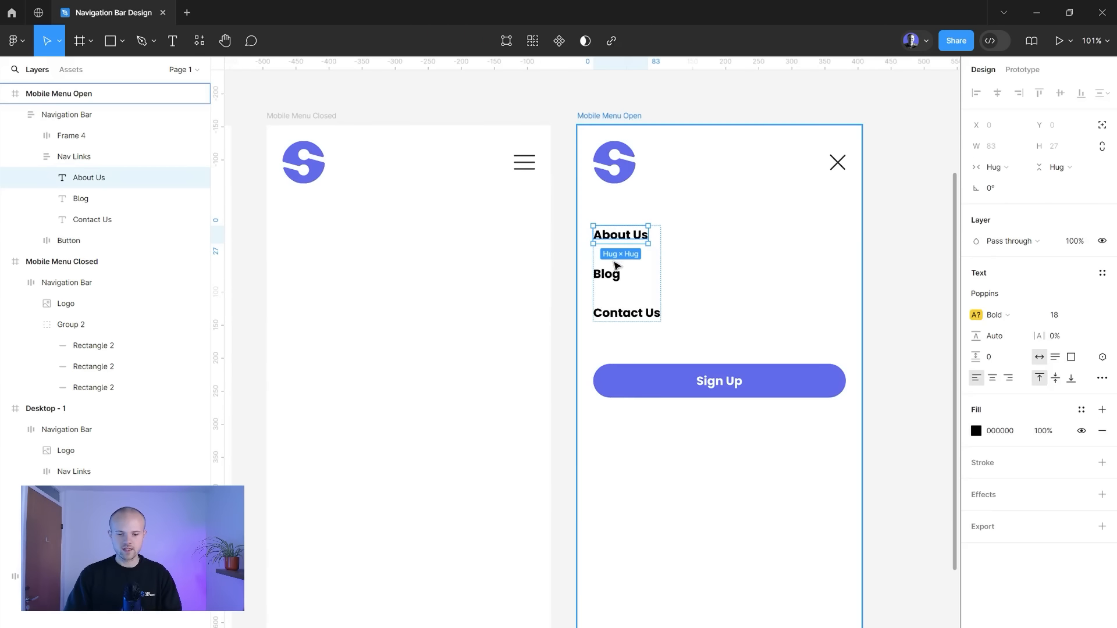
shift+click(610, 273)
shift+click(622, 322)
key(ctrl+shift+period)
key(ctrl+shift+period)
key(ctrl+shift+period)
key(ctrl+shift+period)
key(ctrl+shift+period)
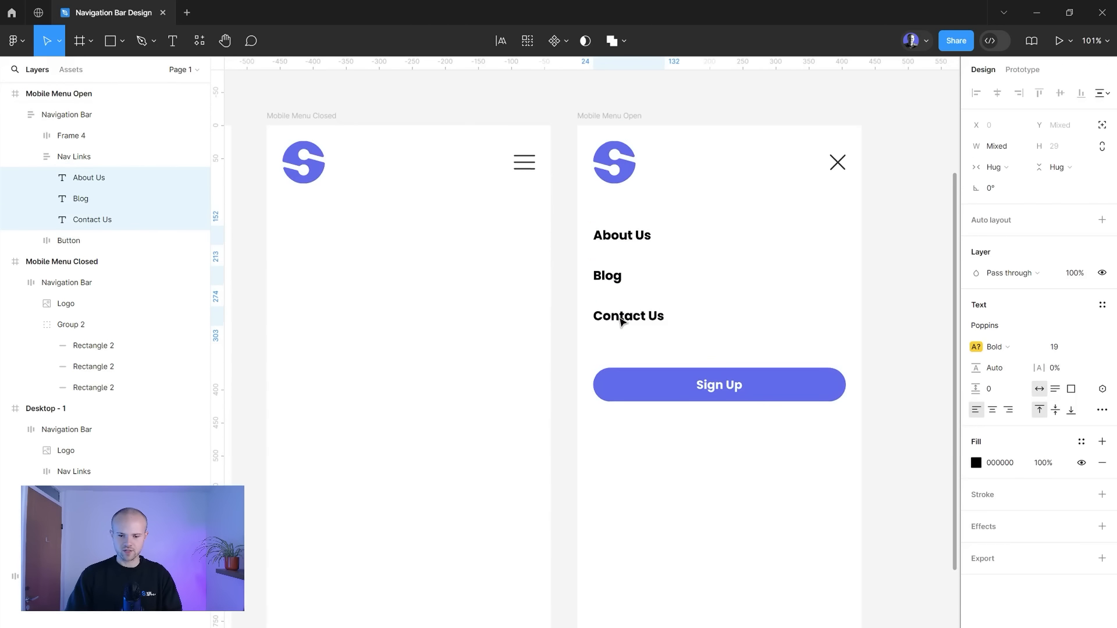
key(ctrl+shift+period)
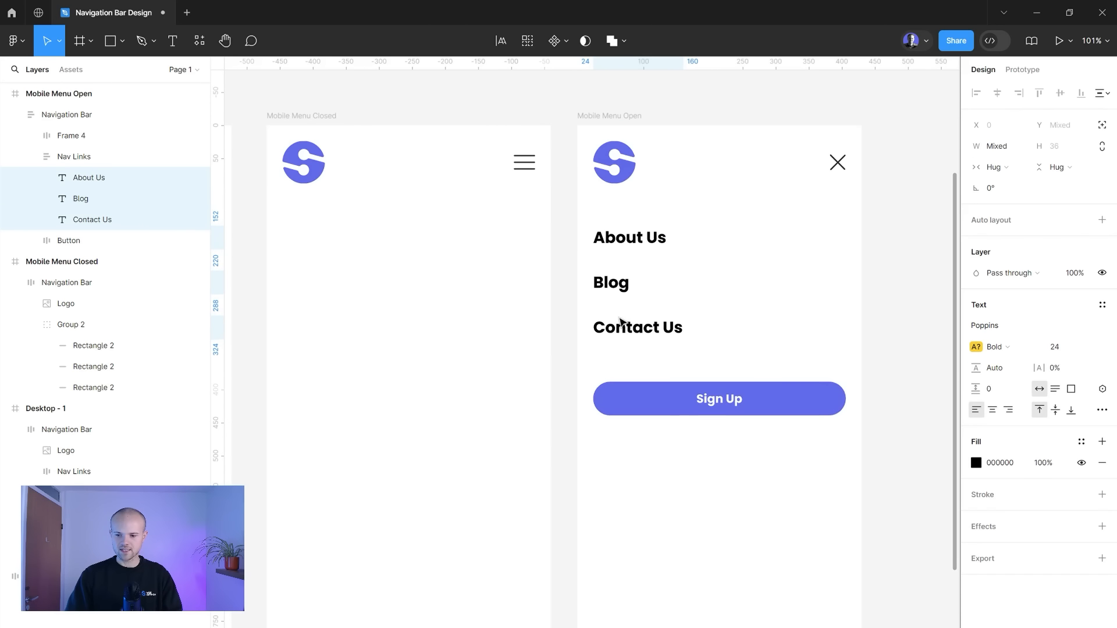
click(915, 204)
- Prototype the hamburger icon in the Mobile Menu Closed frame to navigate to the Mobile Menu Open frame on click
key(shift+1)
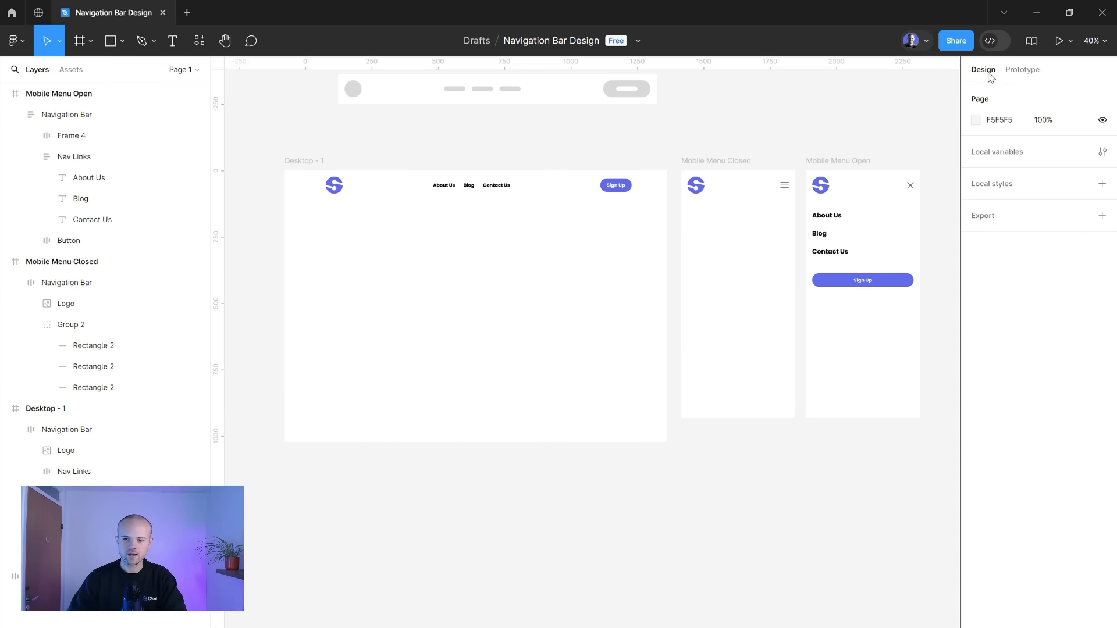
click(1013, 74)
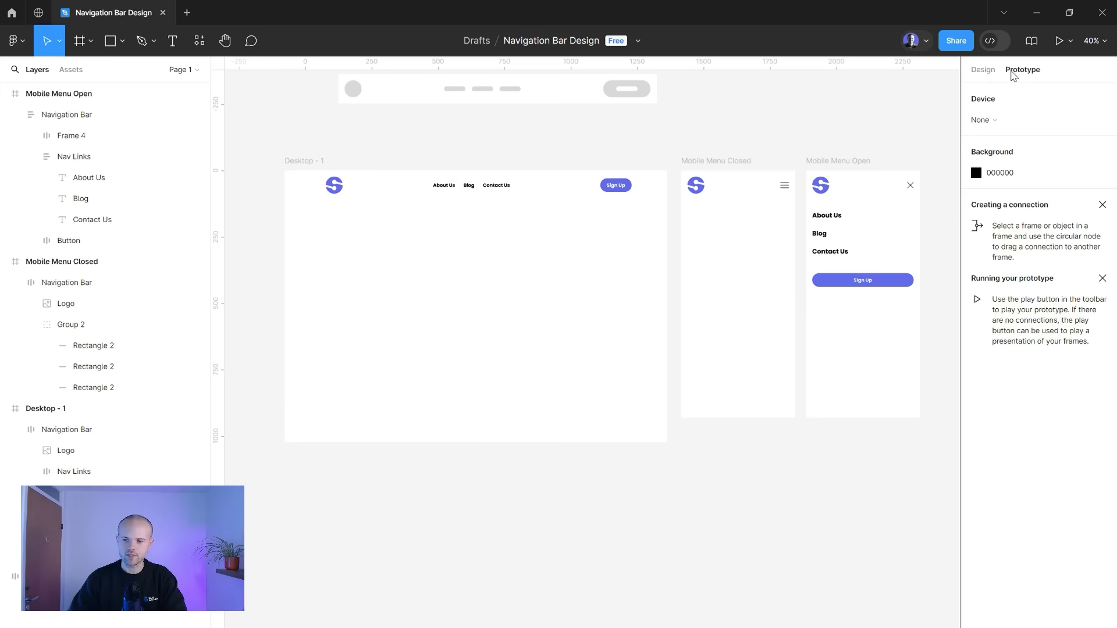
scroll(844, 217, up, 5)
scroll(844, 217, down, 3)
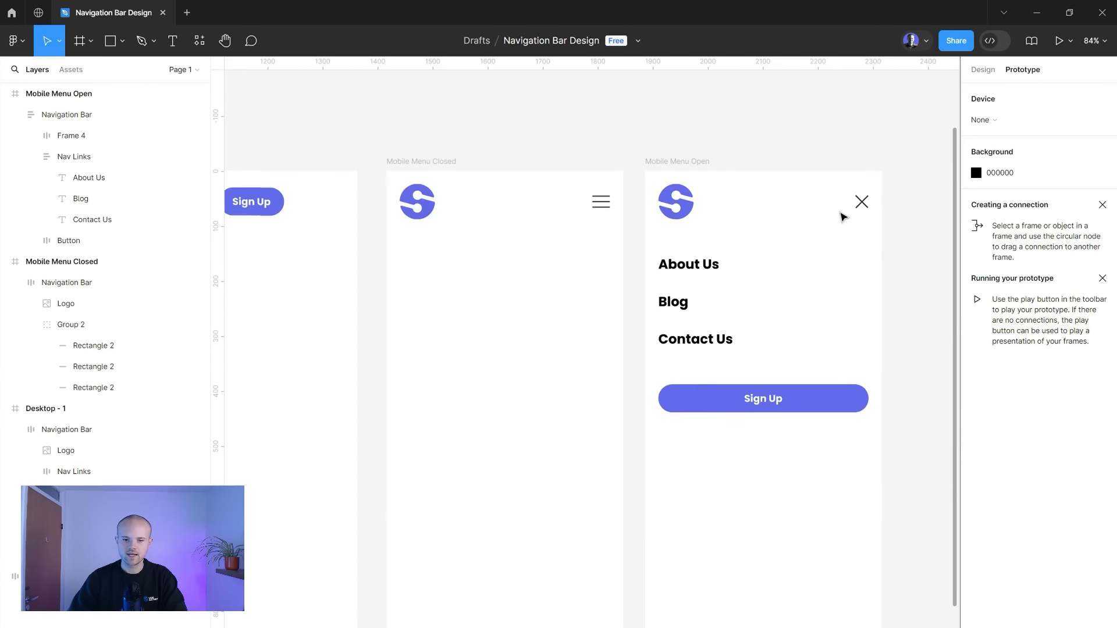
scroll(602, 205, up, 4)
click(602, 206)
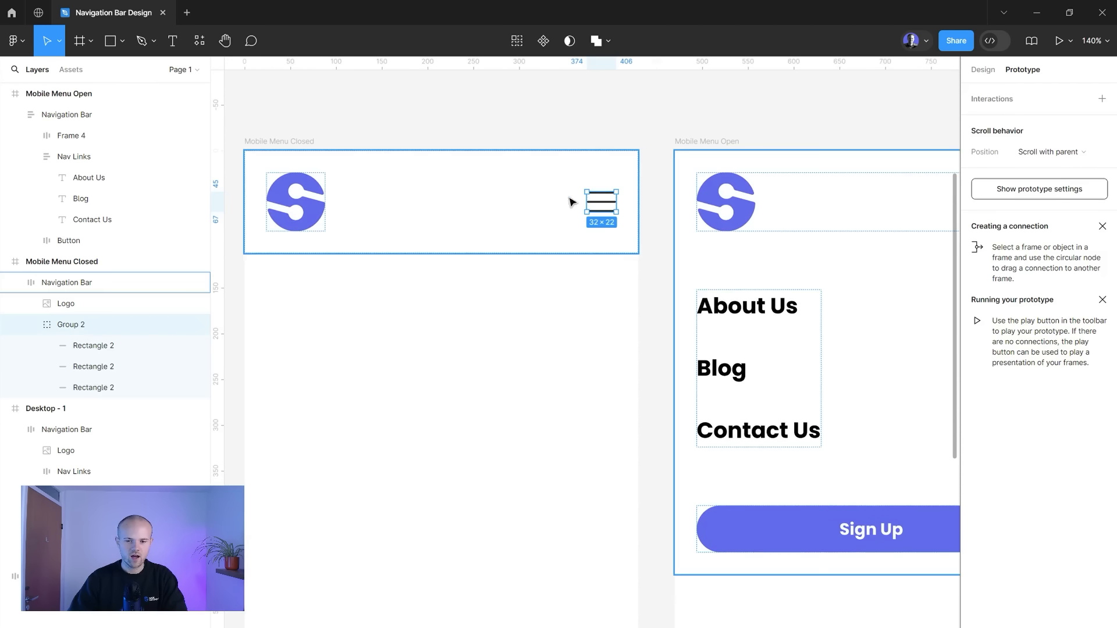
scroll(618, 205, up, 3)
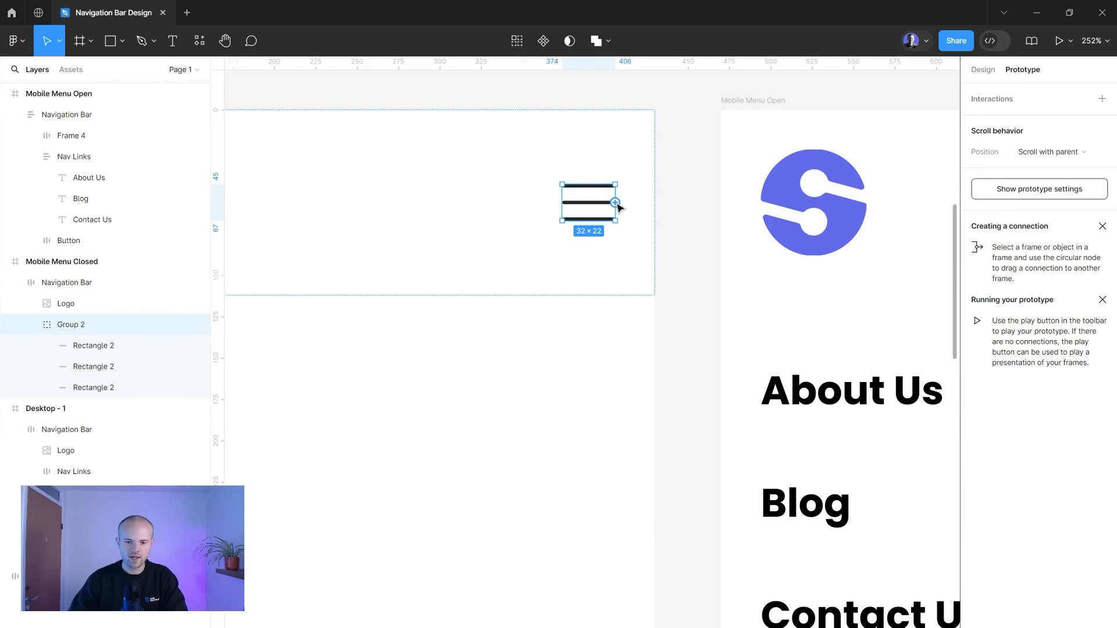
drag(616, 203, 762, 123)
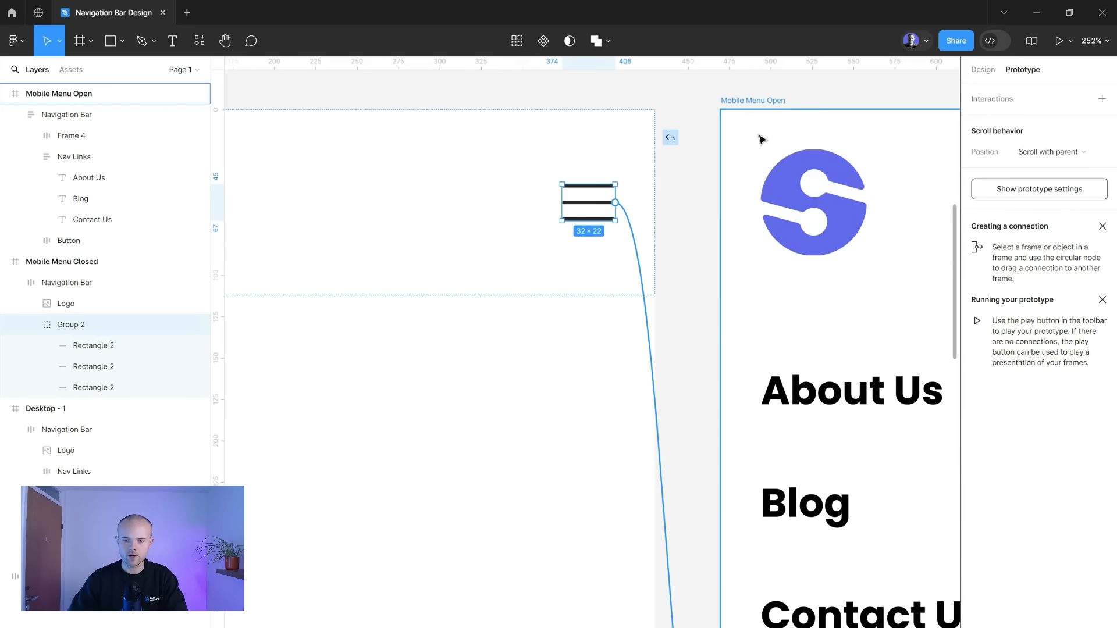
- Prototype the close icon in the Mobile Menu Open frame to navigate to the Mobile Menu Closed frame on click
scroll(765, 148, down, 1)
scroll(765, 148, down, 10)
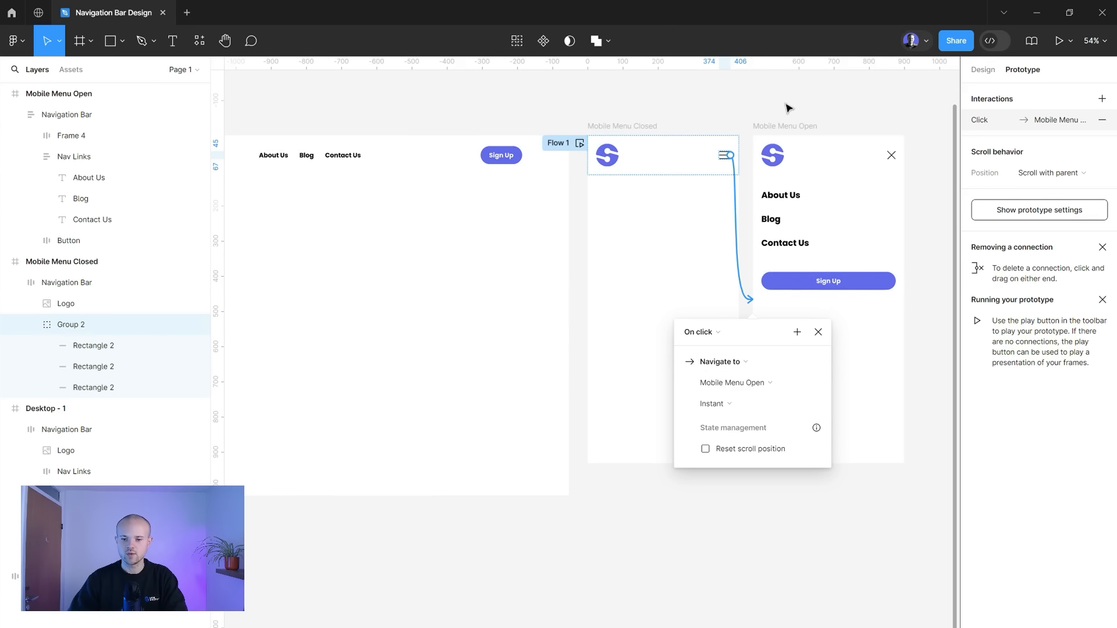
click(890, 156)
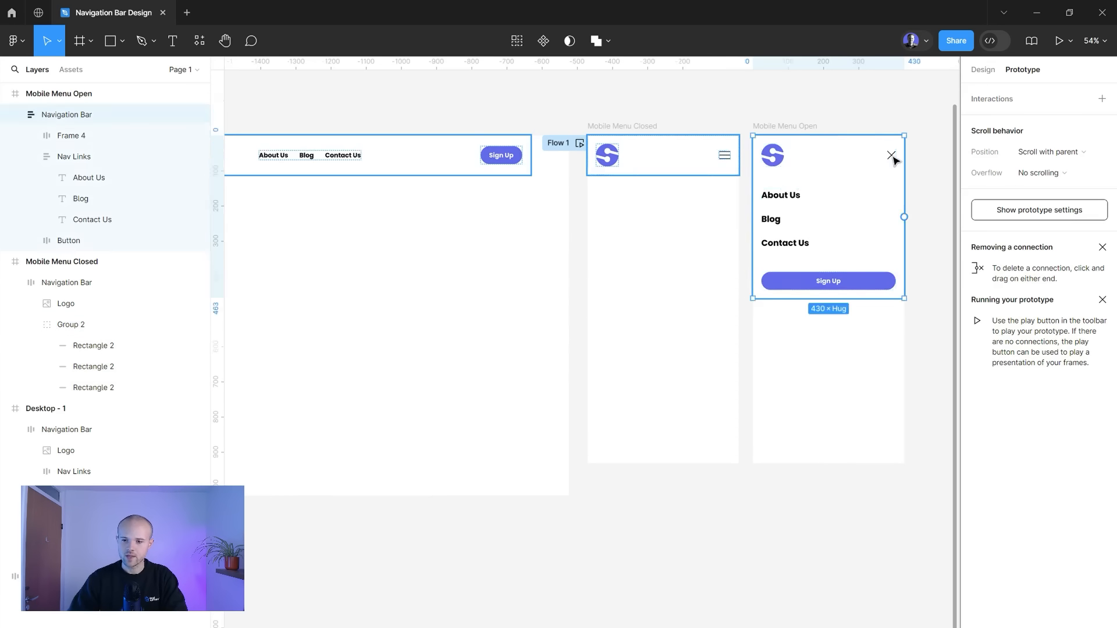
click(891, 155)
scroll(957, 146, up, 5)
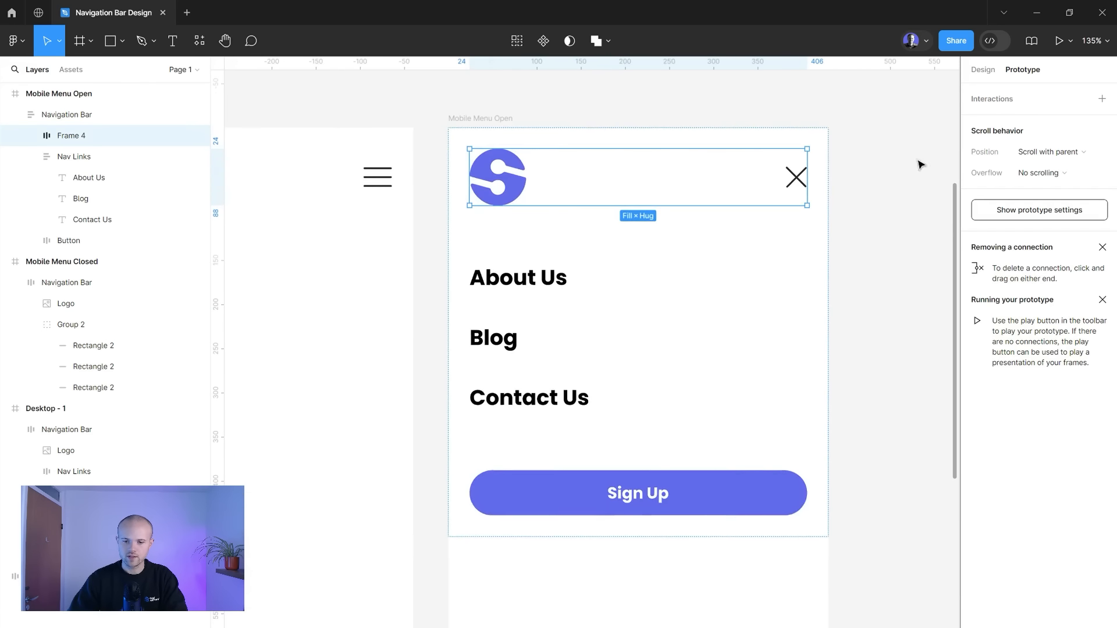
click(797, 184)
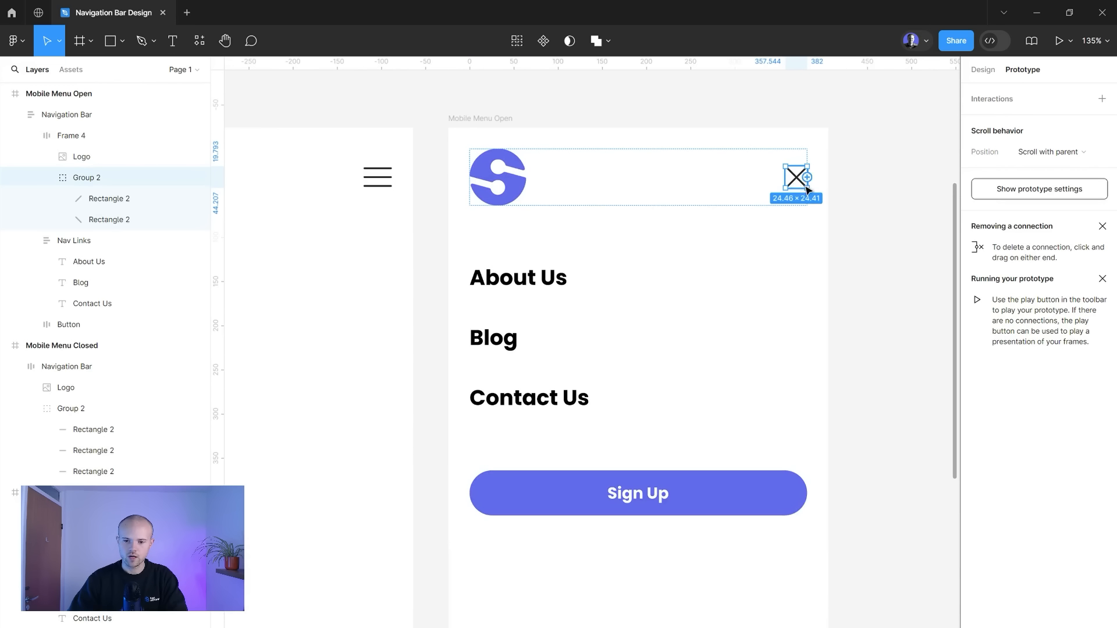
drag(785, 177, 359, 329)
scroll(358, 329, down, 8)
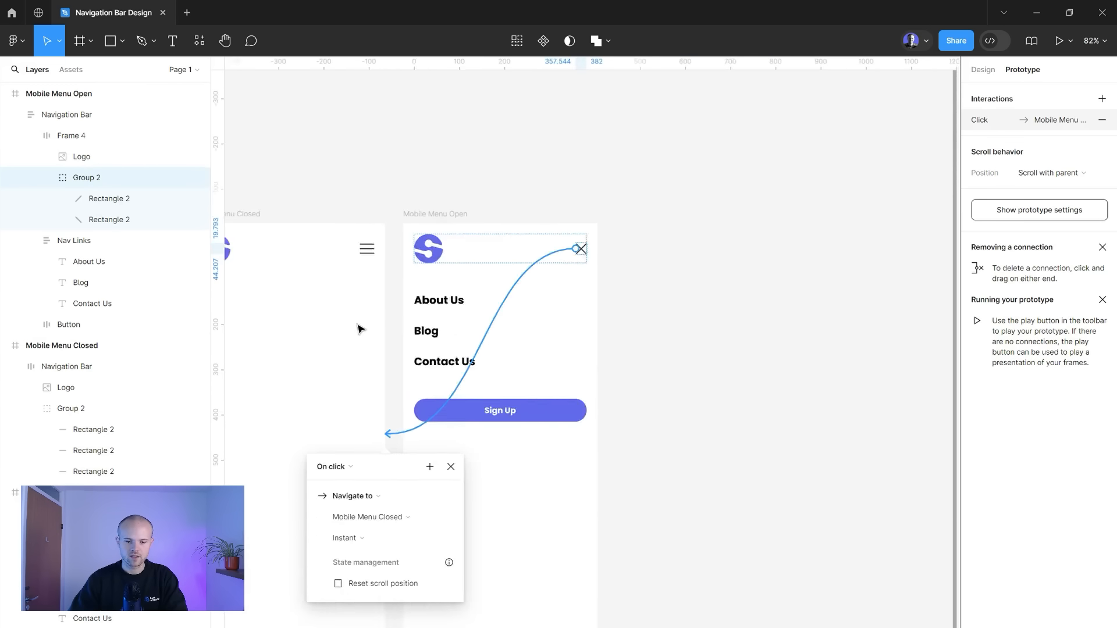
scroll(615, 304, left, 2)
click(615, 306)
- Check the Mobile Menu Closed frame's dimensions and set the prototype device to the matching iPhone 15 Pro Max
scroll(561, 411, up, 3)
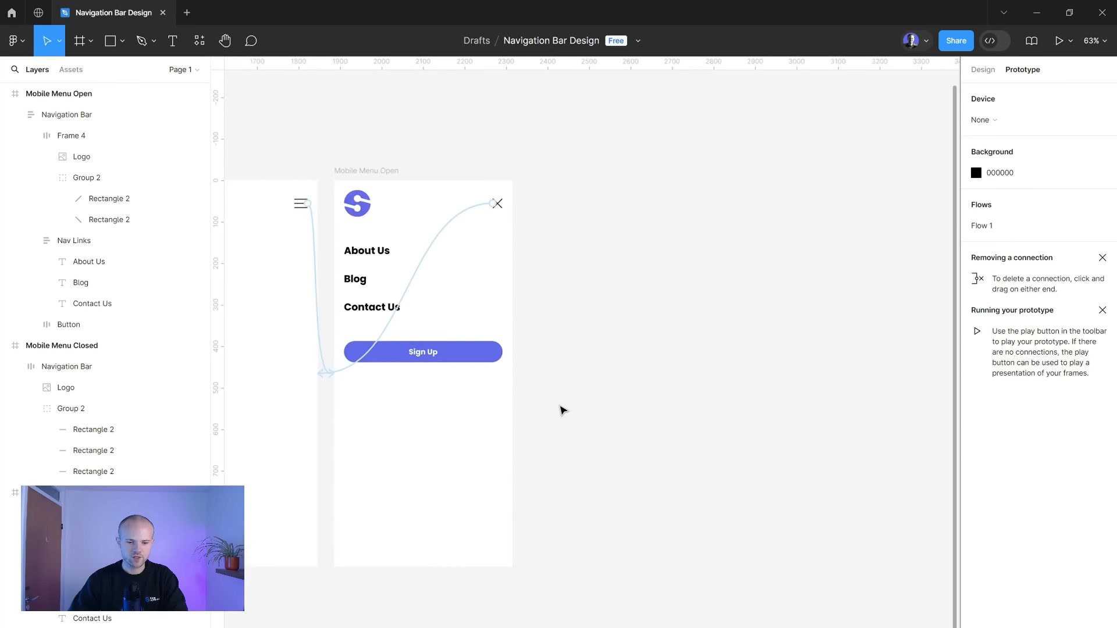
scroll(563, 409, left, 3)
scroll(431, 119, up, 3)
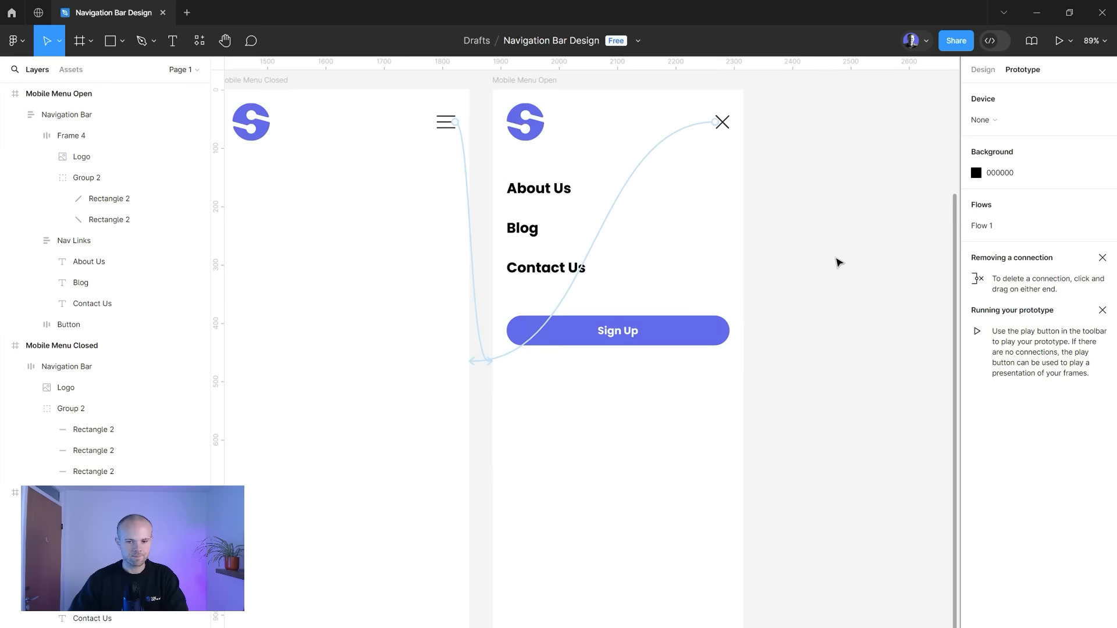
scroll(838, 259, down, 3)
click(996, 123)
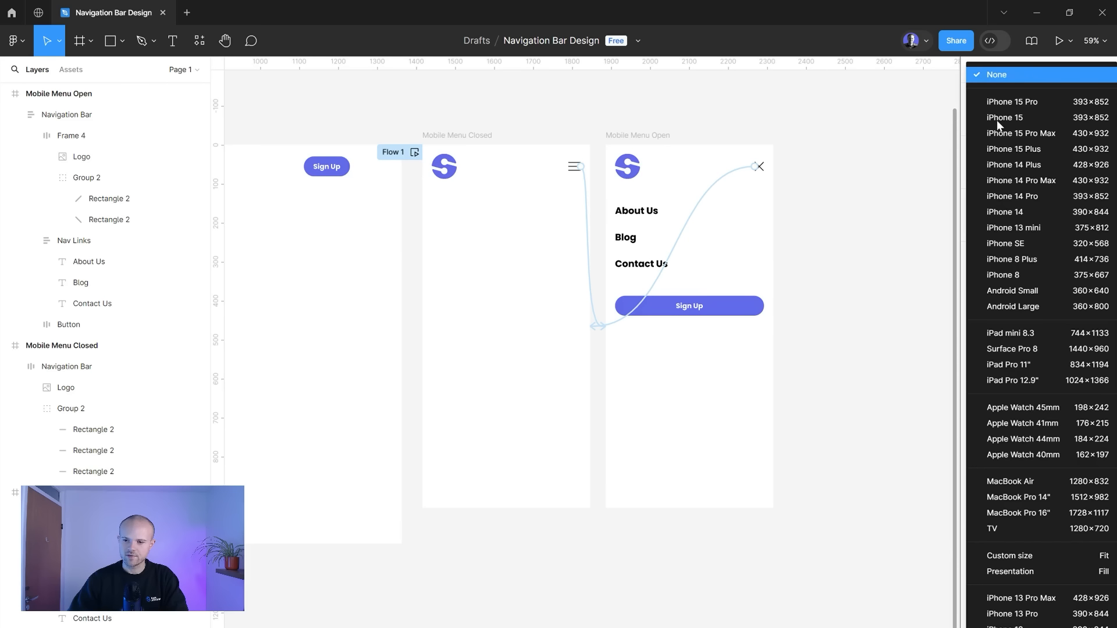
click(1038, 104)
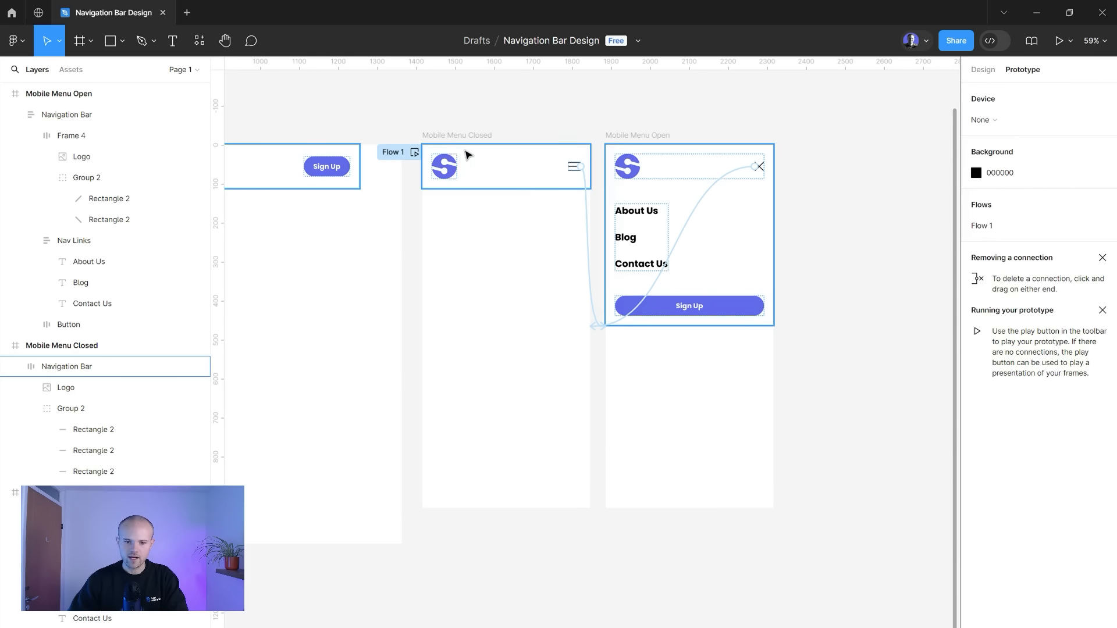
click(454, 136)
click(994, 73)
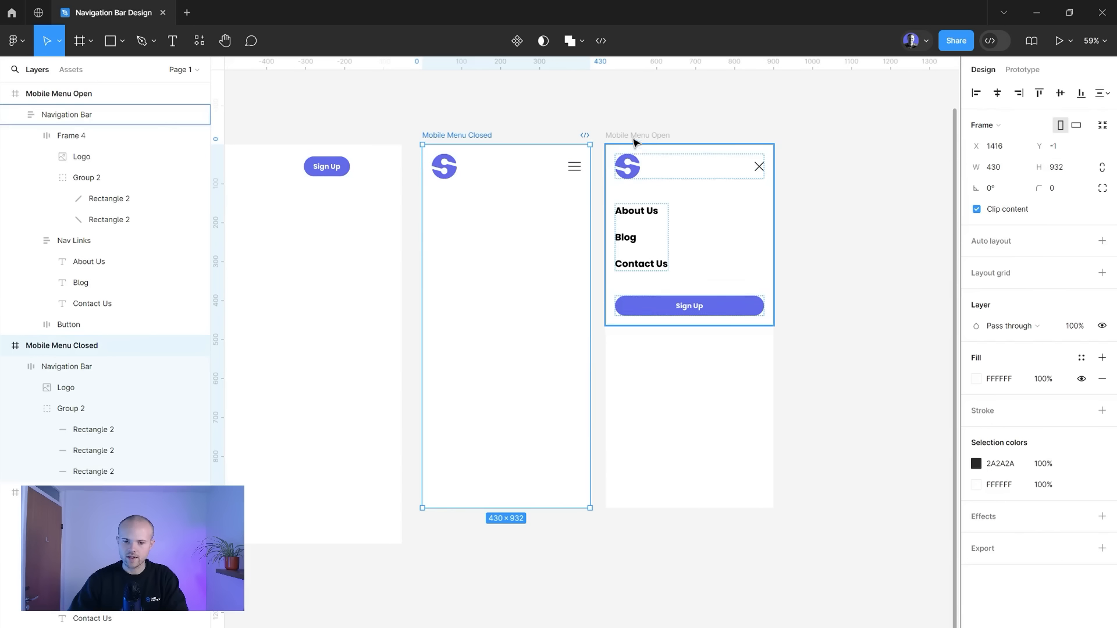
click(726, 95)
click(1022, 70)
click(1007, 135)
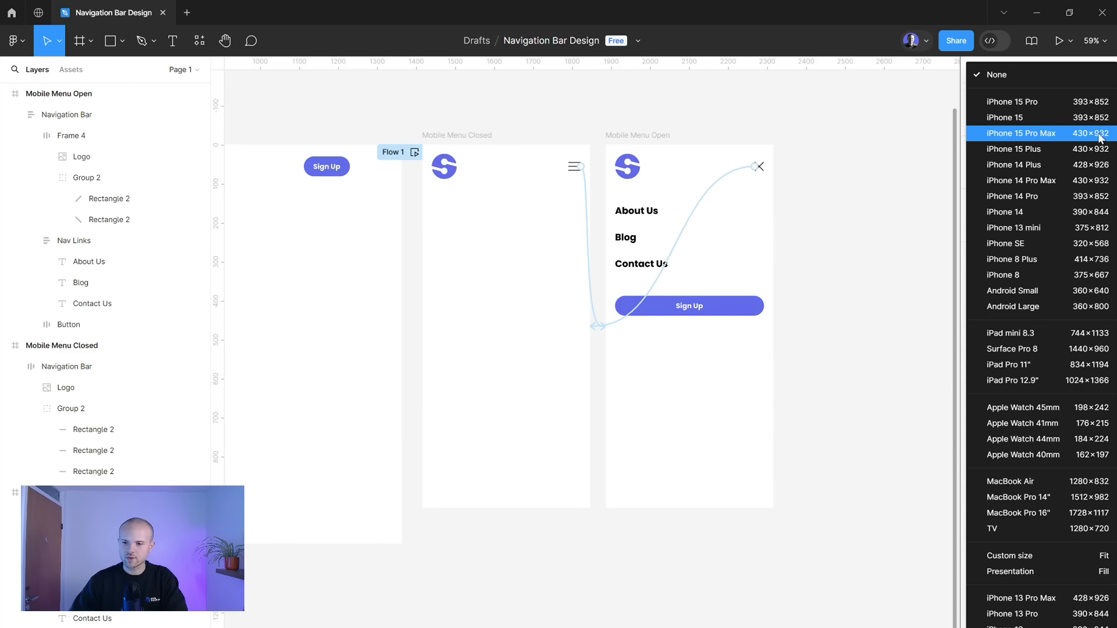
click(1091, 135)
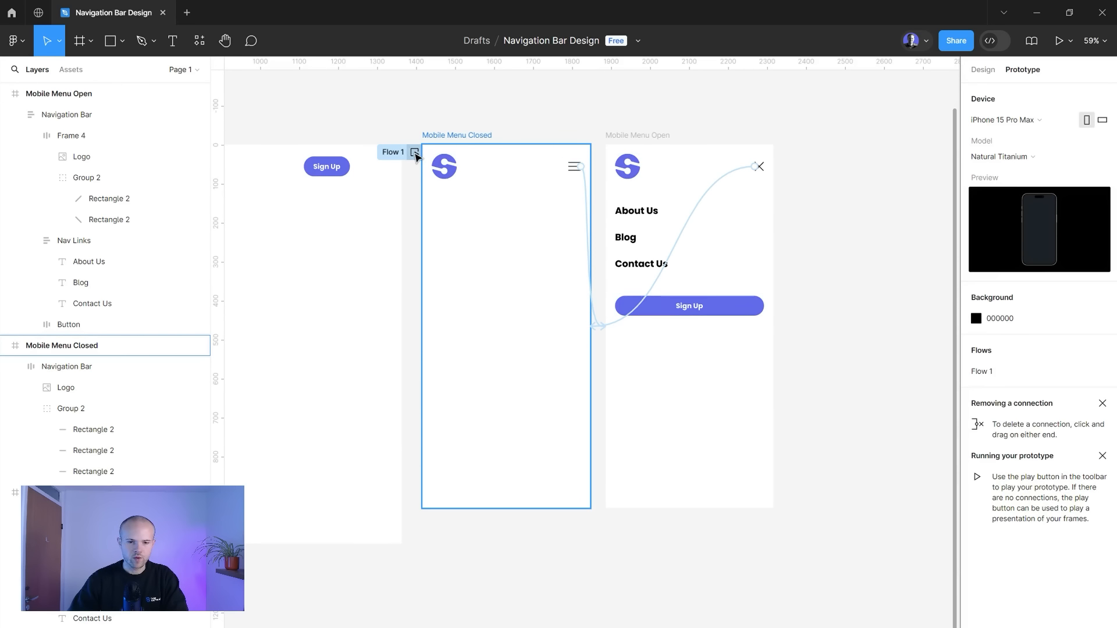
- Preview Flow 1 and test opening the mobile menu with the hamburger icon and closing it with the close icon
click(414, 153)
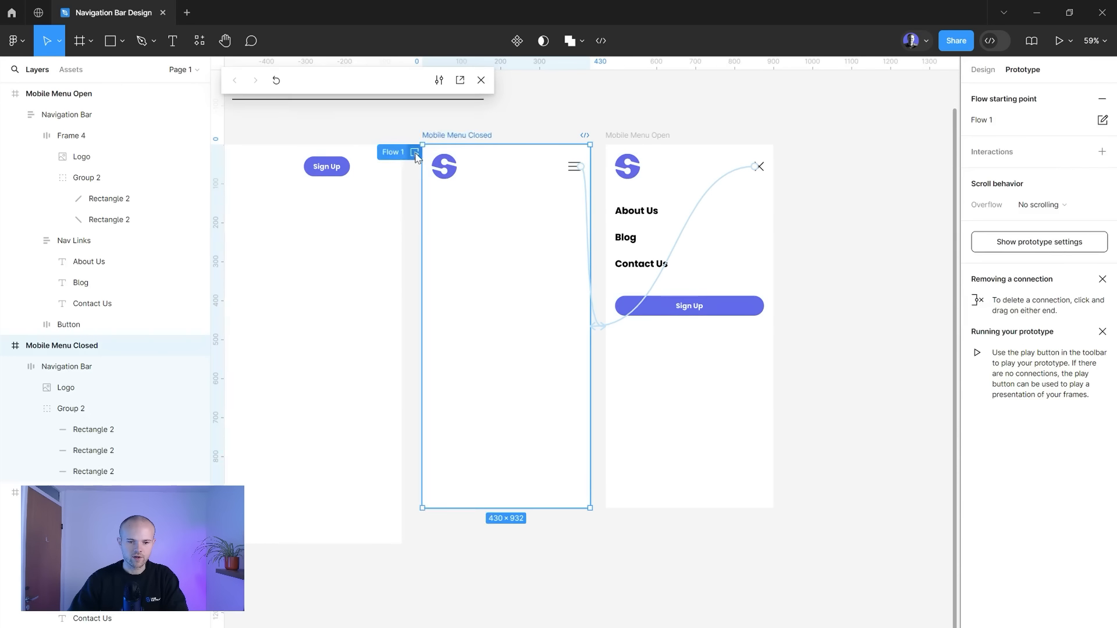
drag(423, 87, 692, 77)
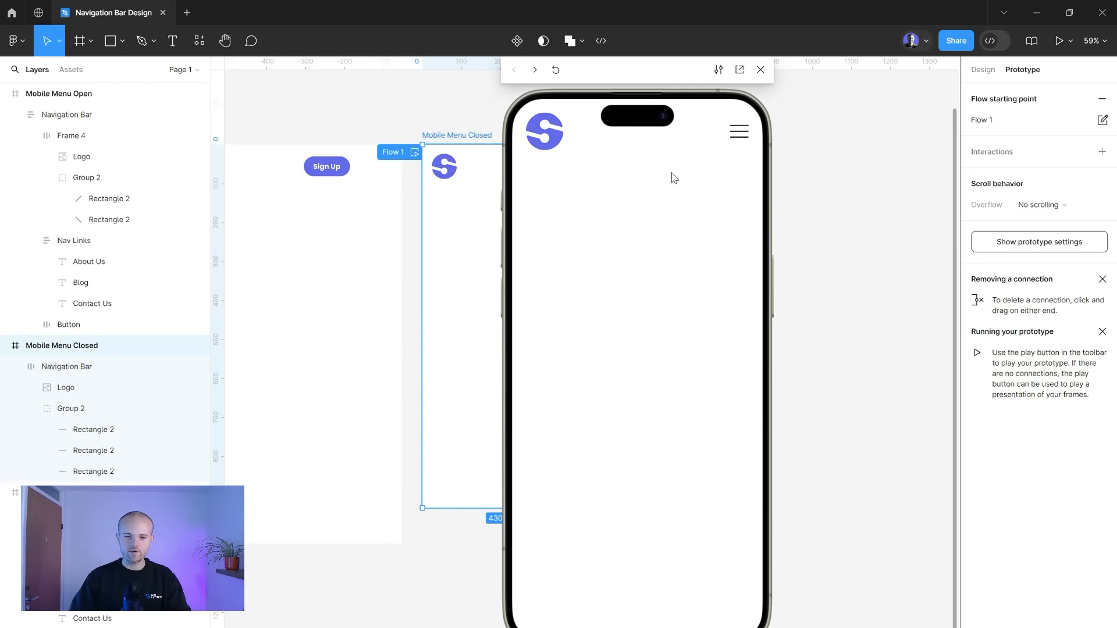
click(736, 141)
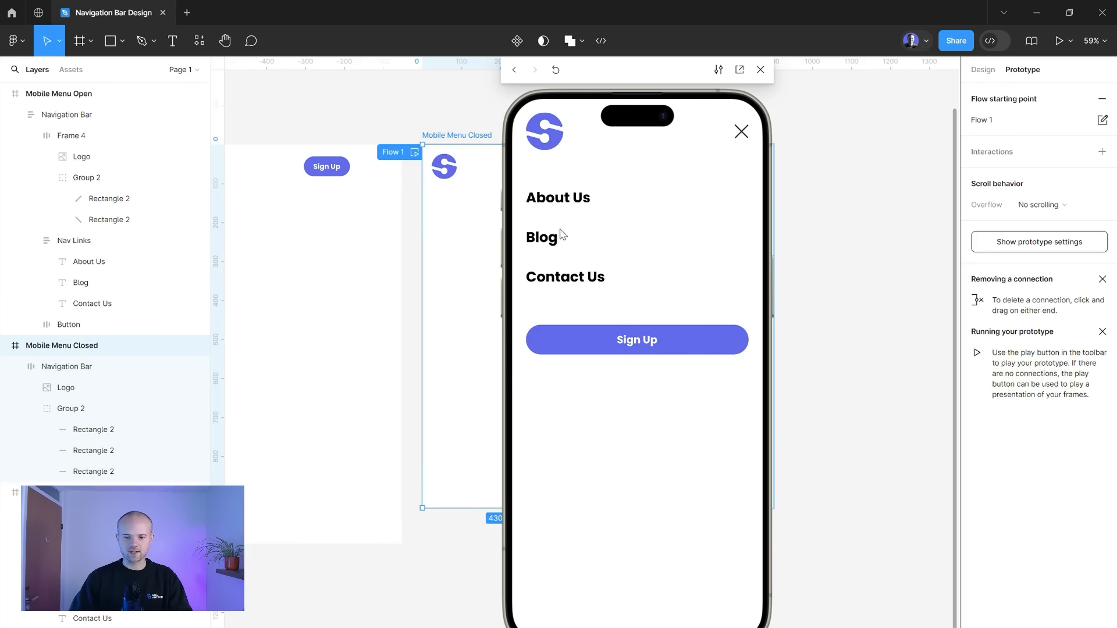
click(742, 135)
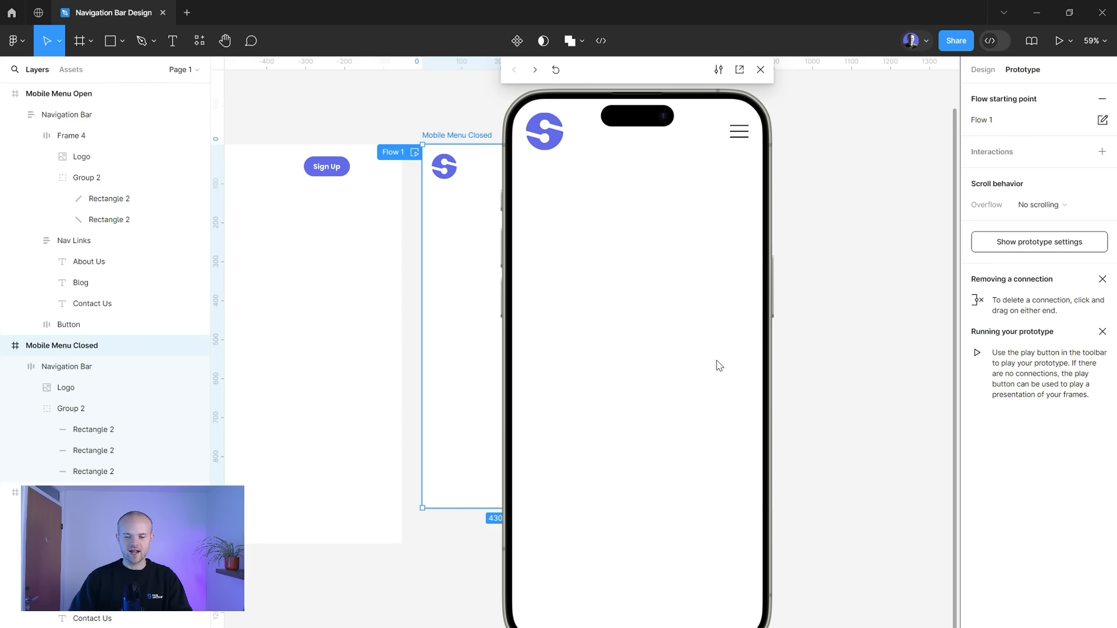